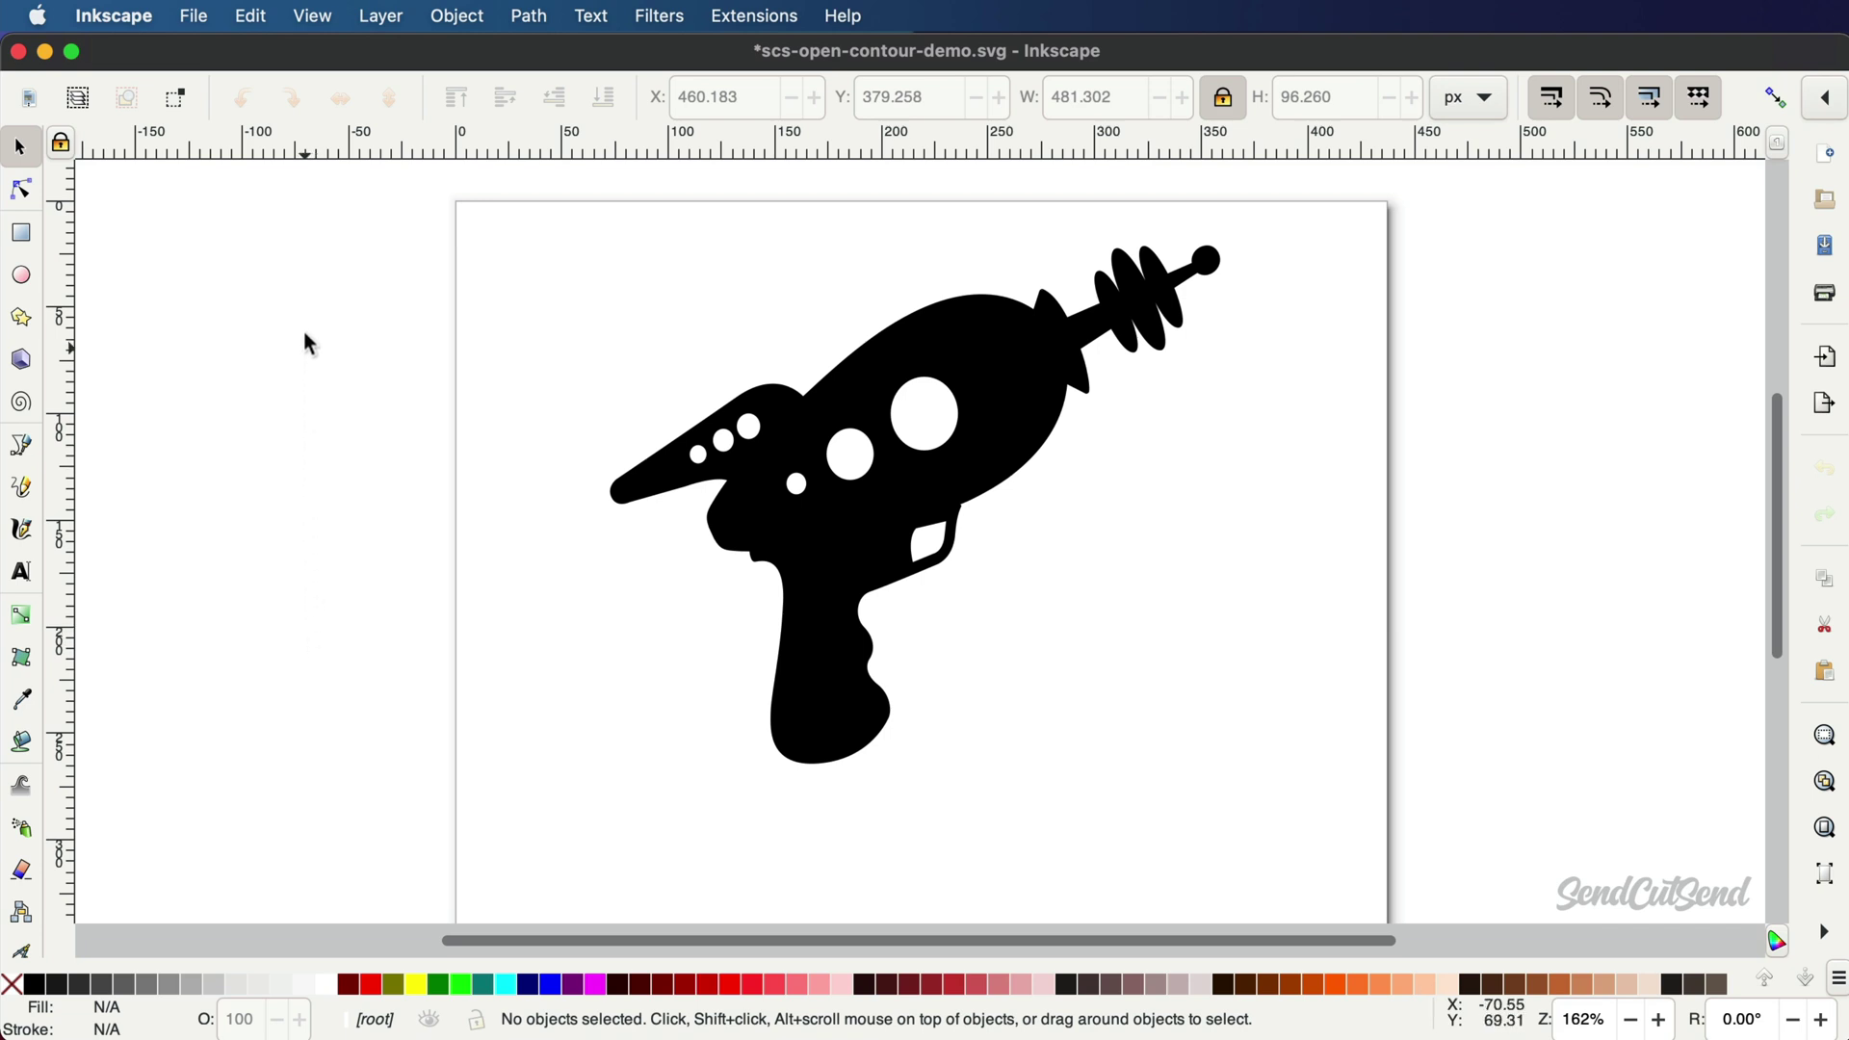
# In Document Properties, make the page US Legal portrait, 8.5 × 14 in, with inch page units.
pyautogui.click(256, 21)
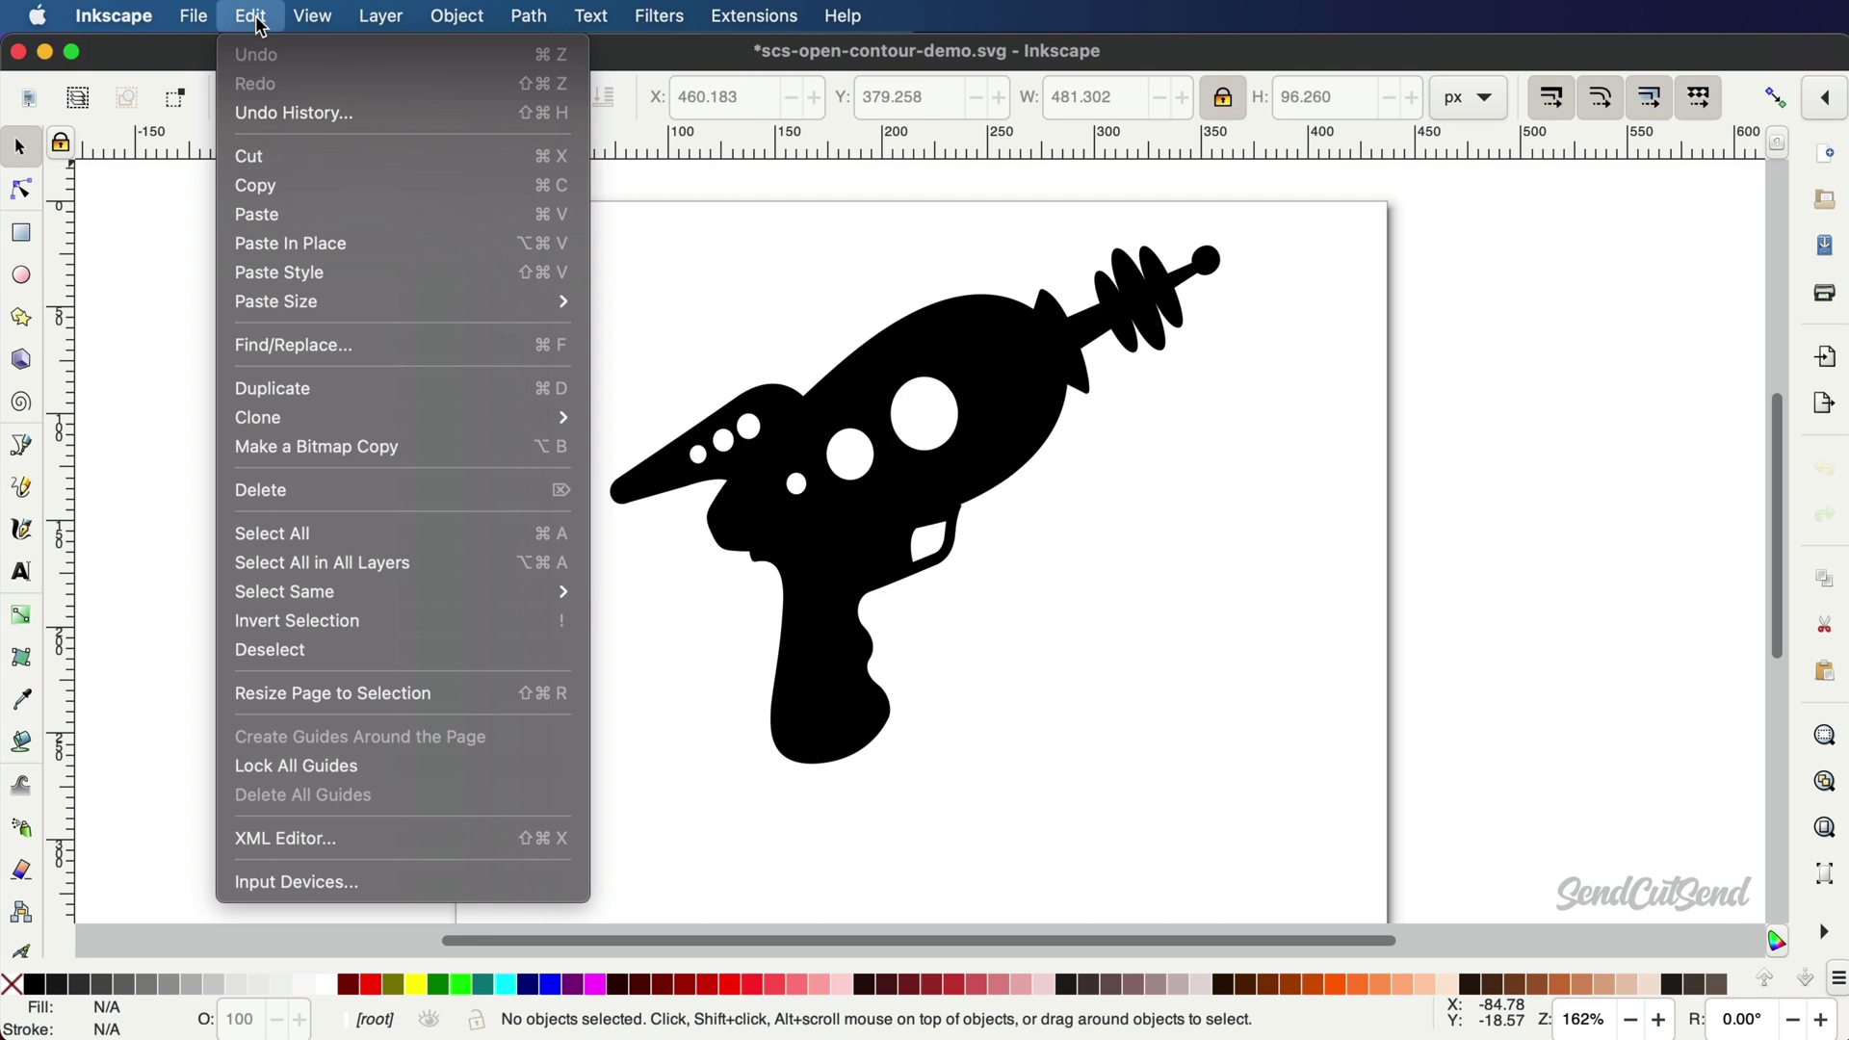
pyautogui.moveTo(195, 24)
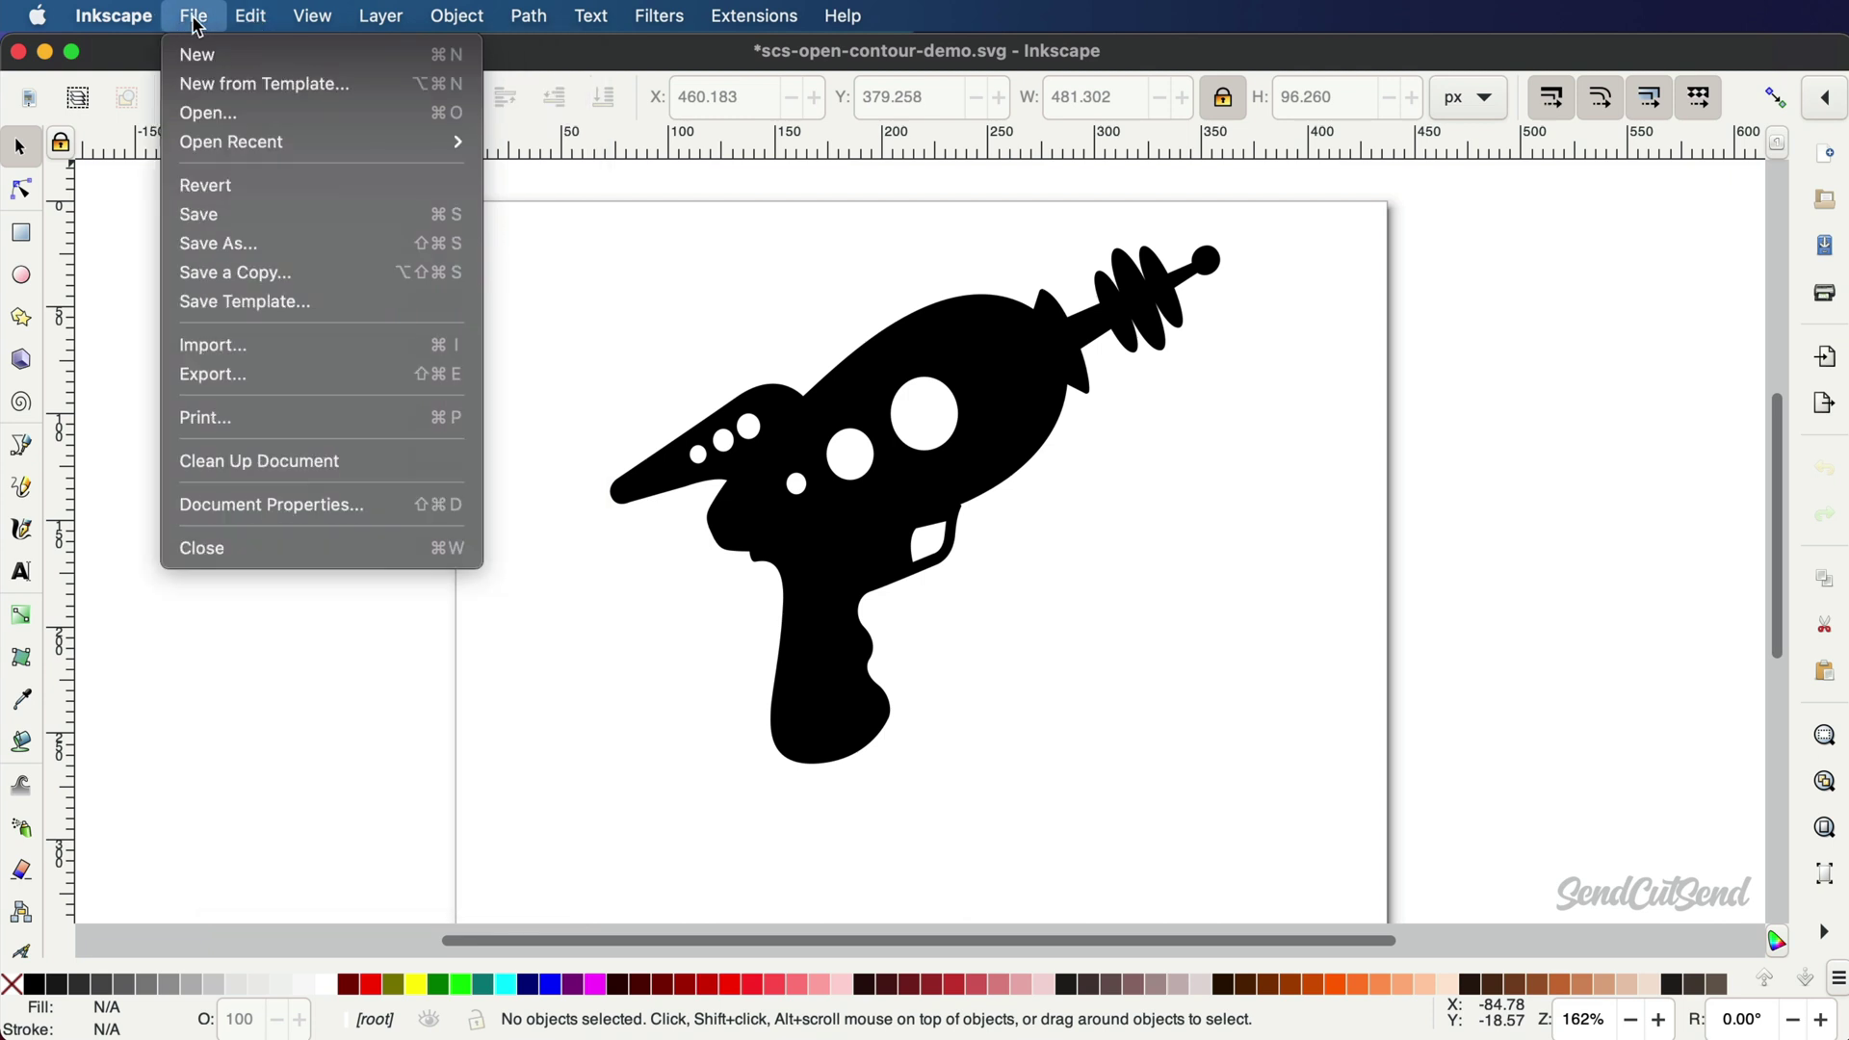
pyautogui.click(192, 506)
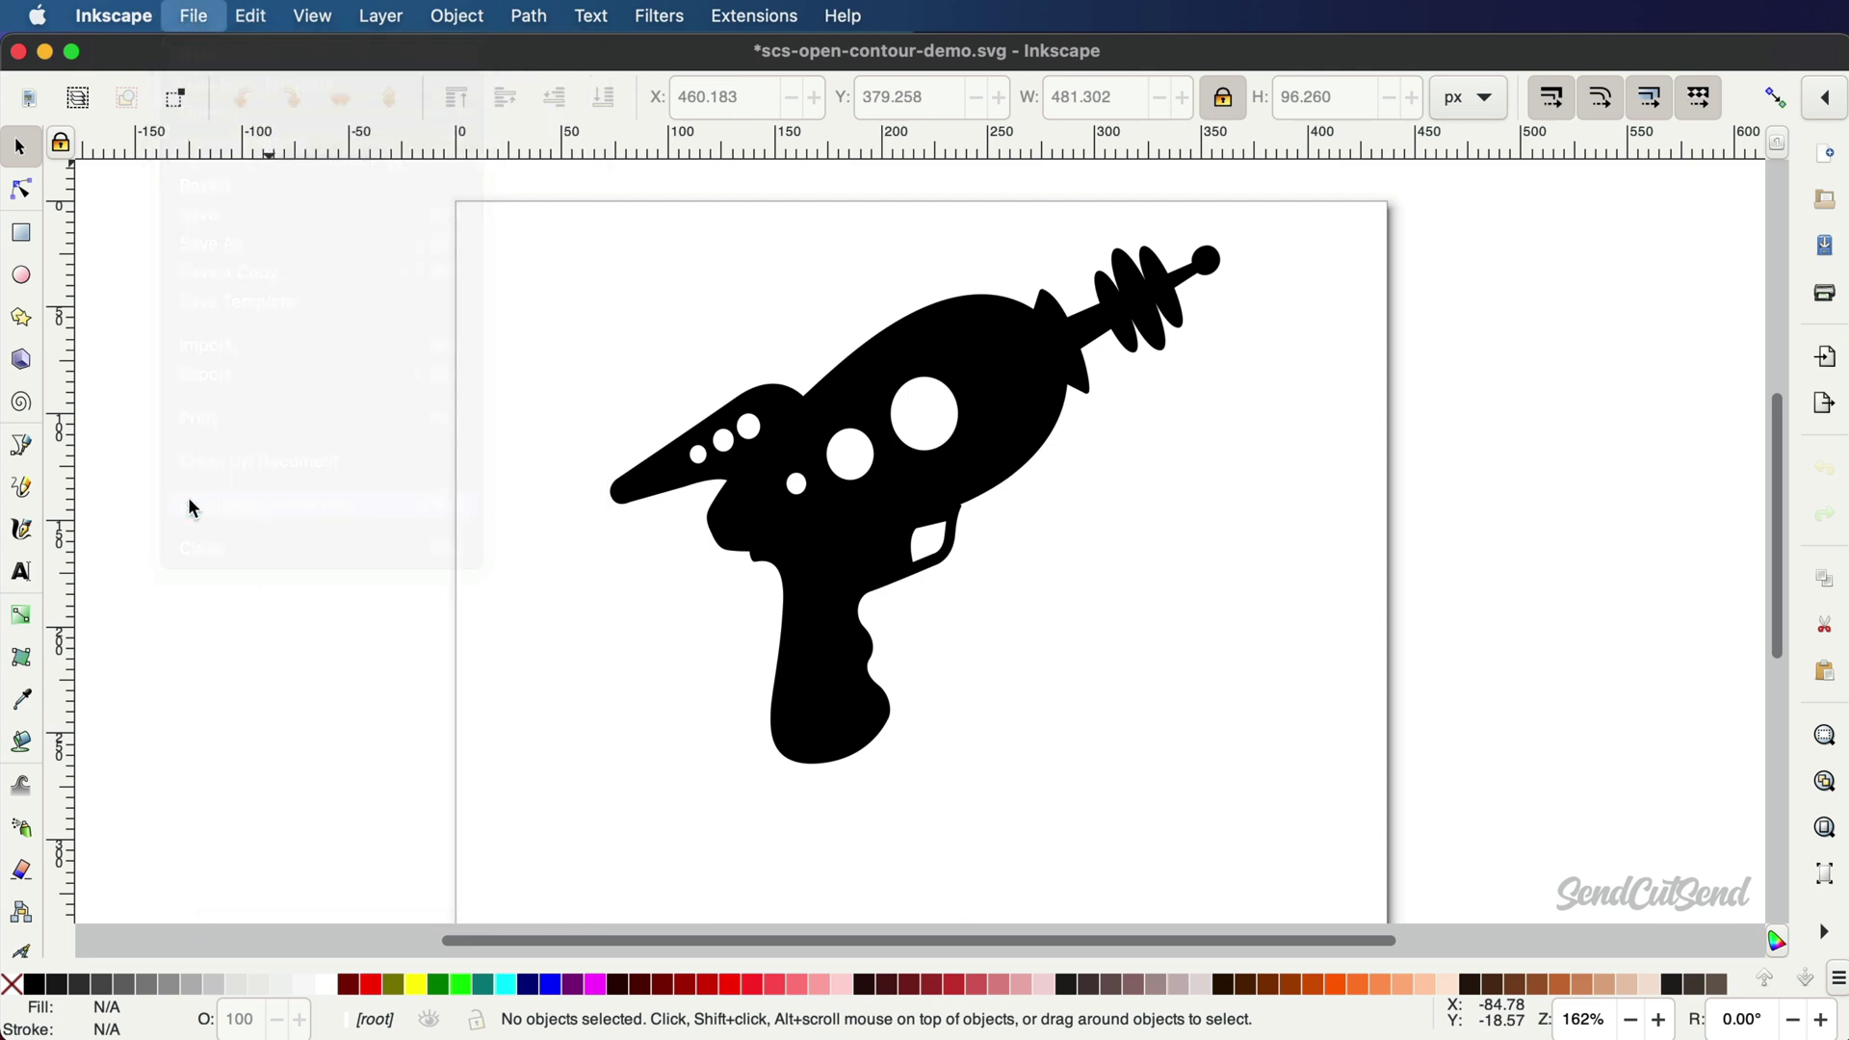
pyautogui.moveTo(1243, 413); pyautogui.dragTo(709, 116)
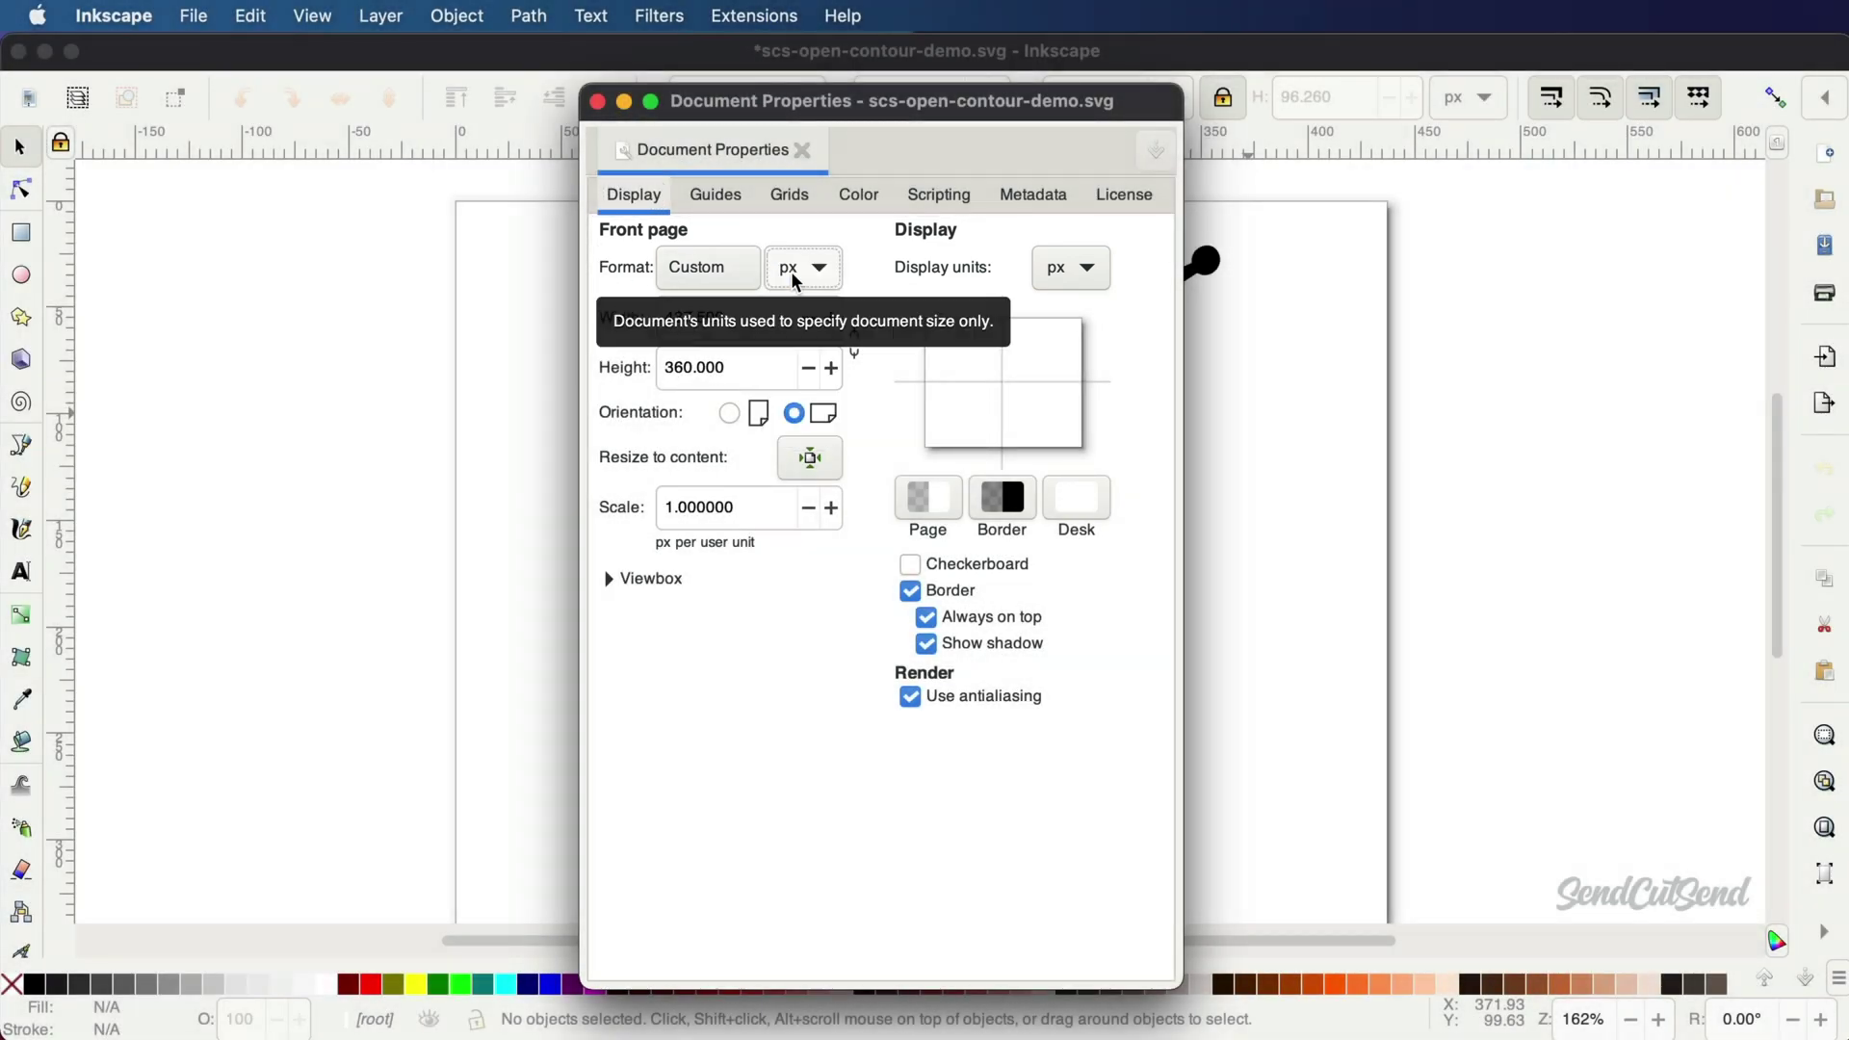
pyautogui.click(796, 274)
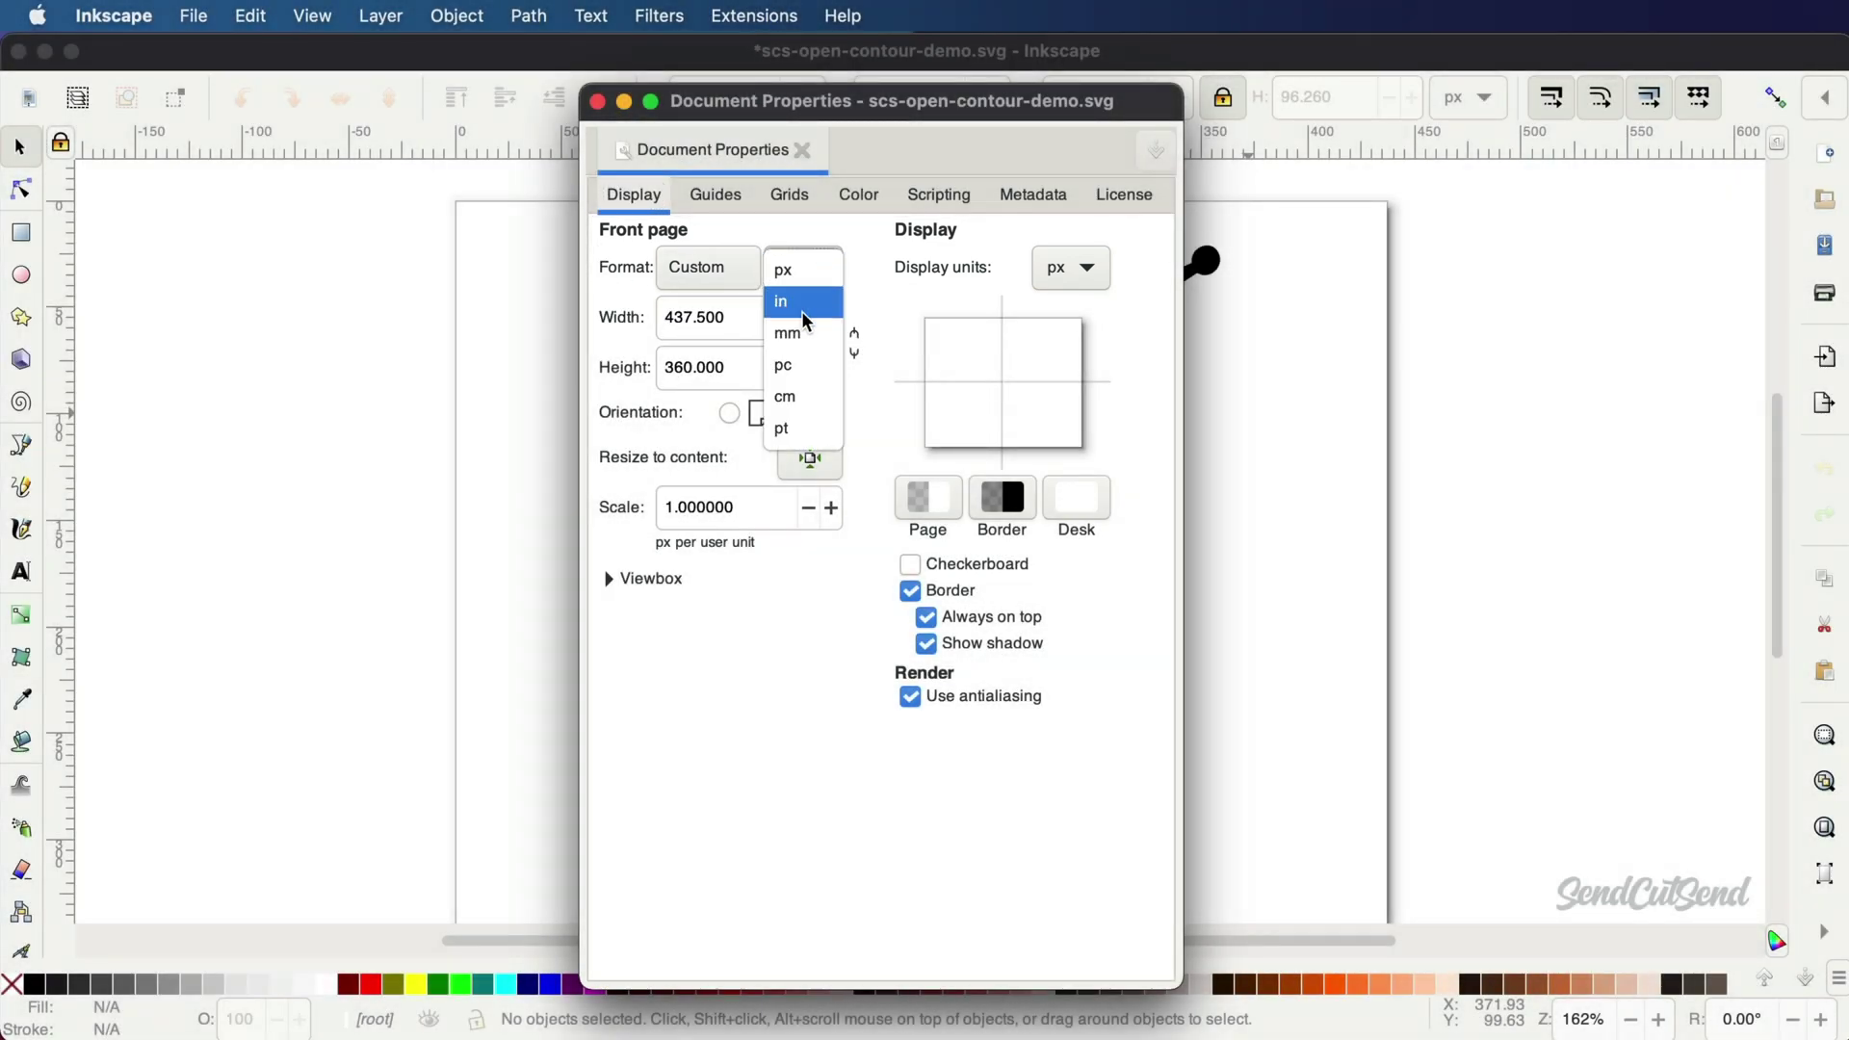
pyautogui.click(805, 306)
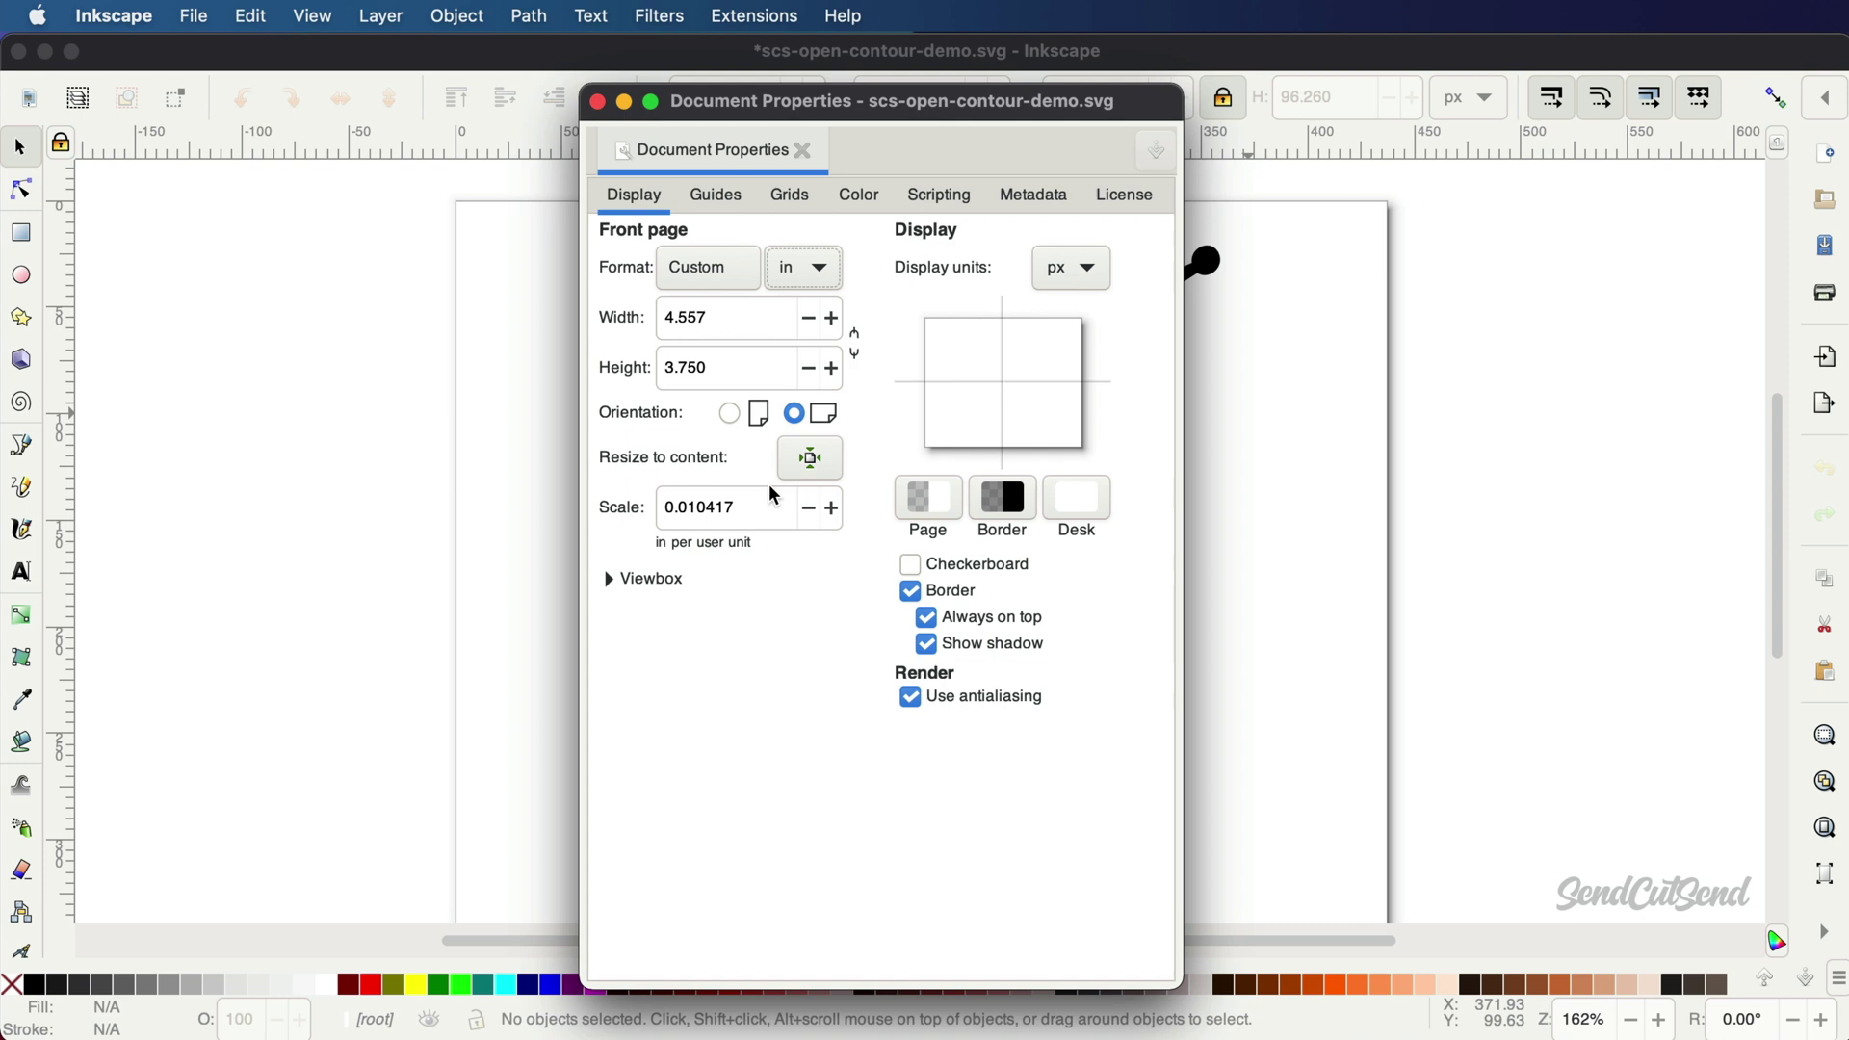
pyautogui.click(737, 276)
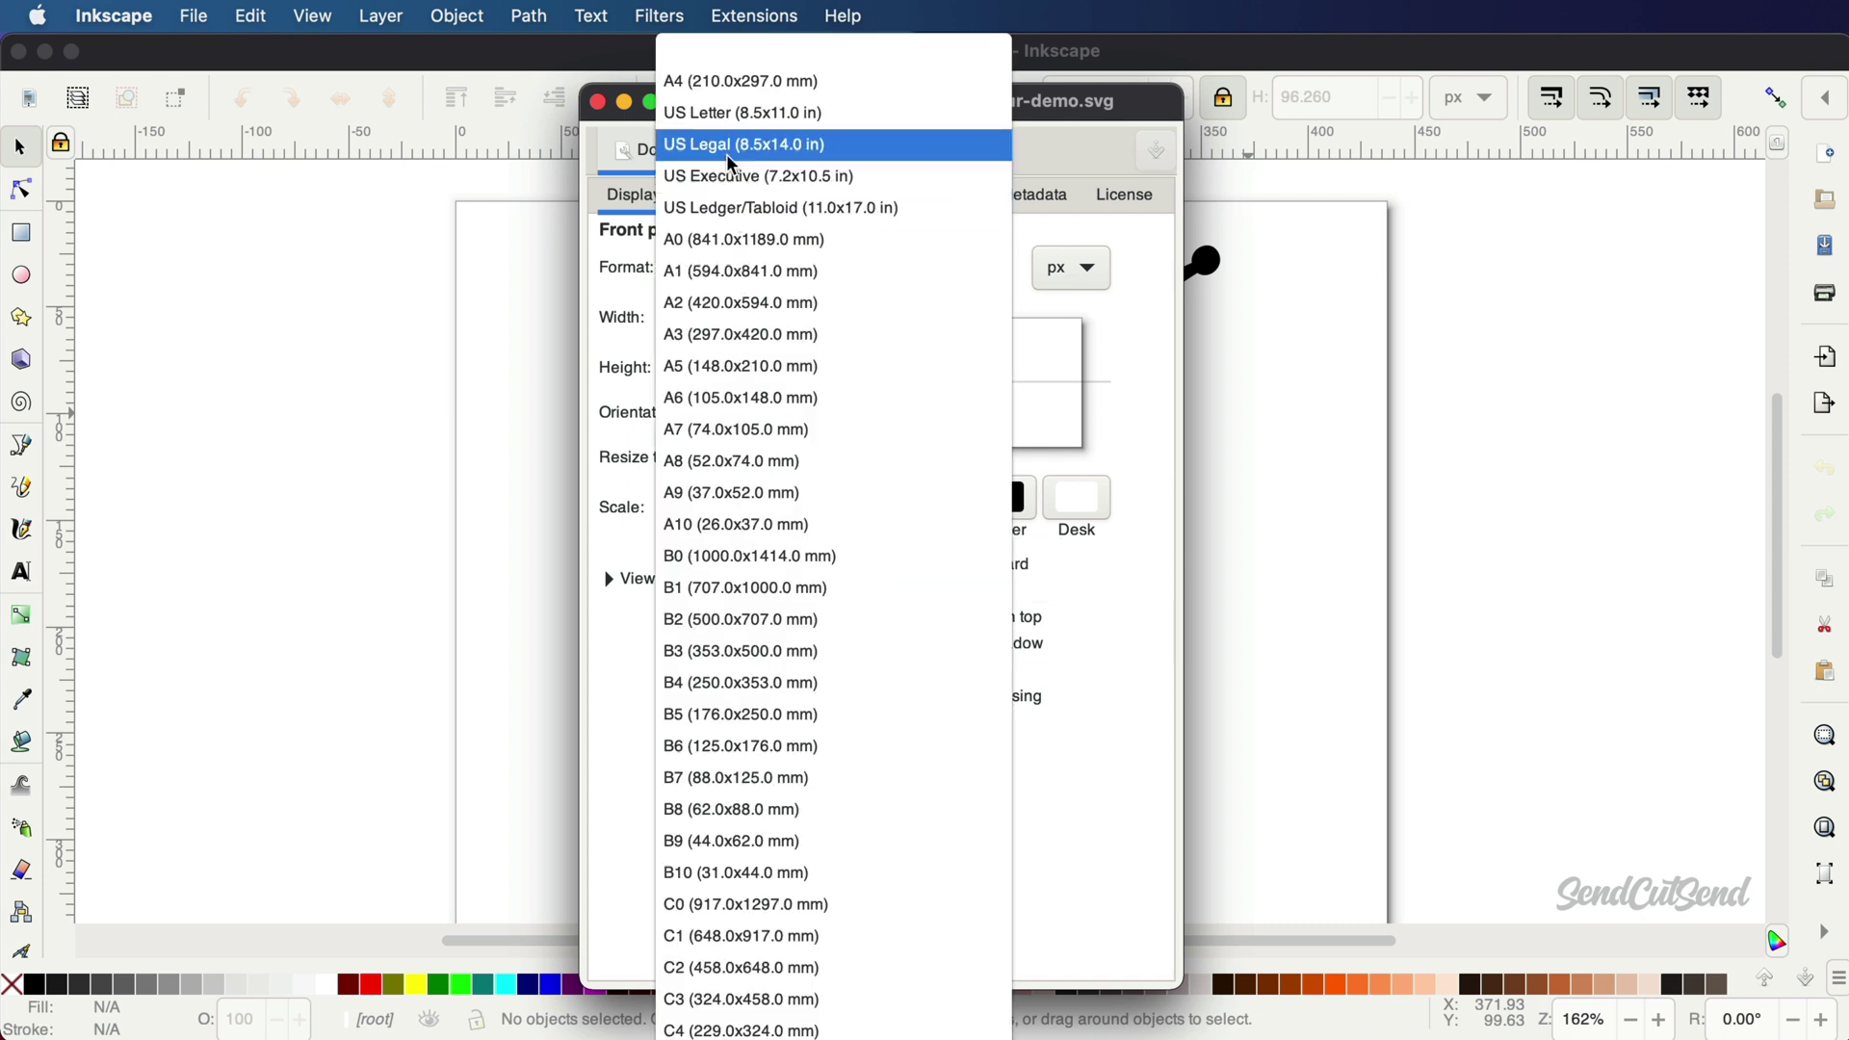
pyautogui.click(884, 151)
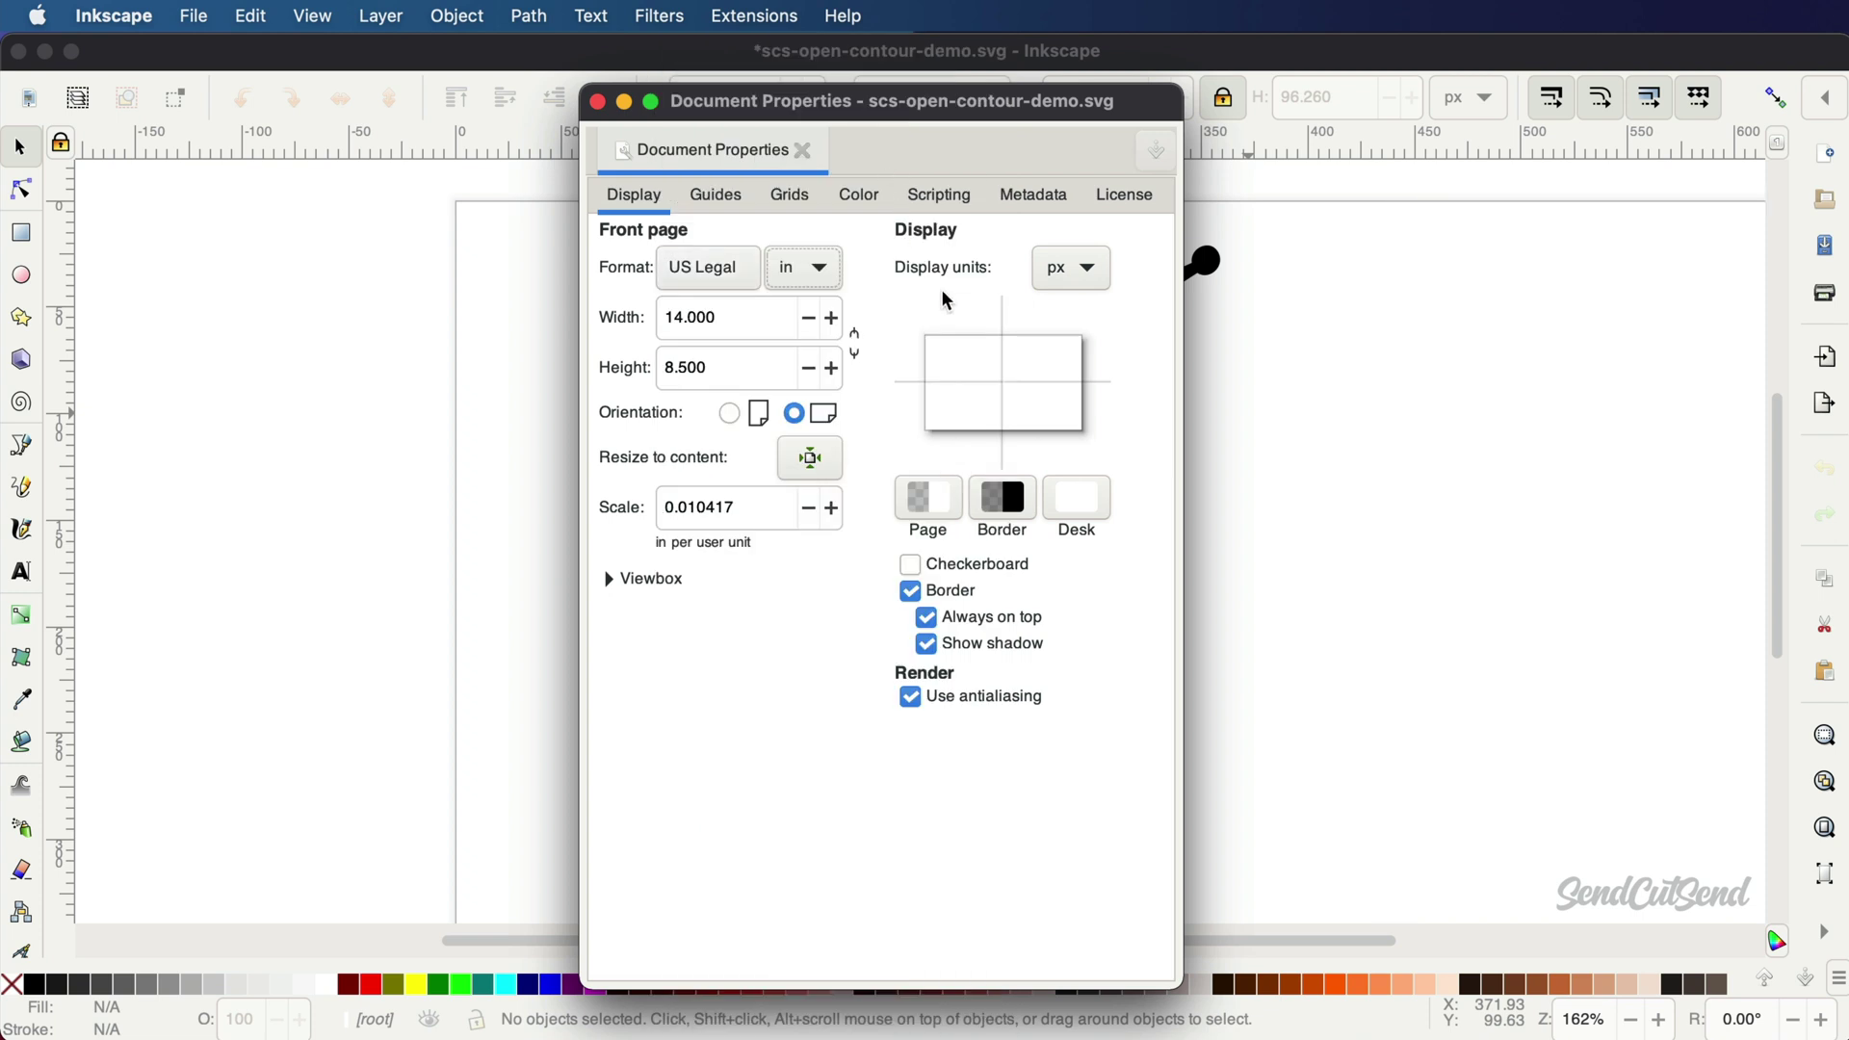
pyautogui.click(729, 413)
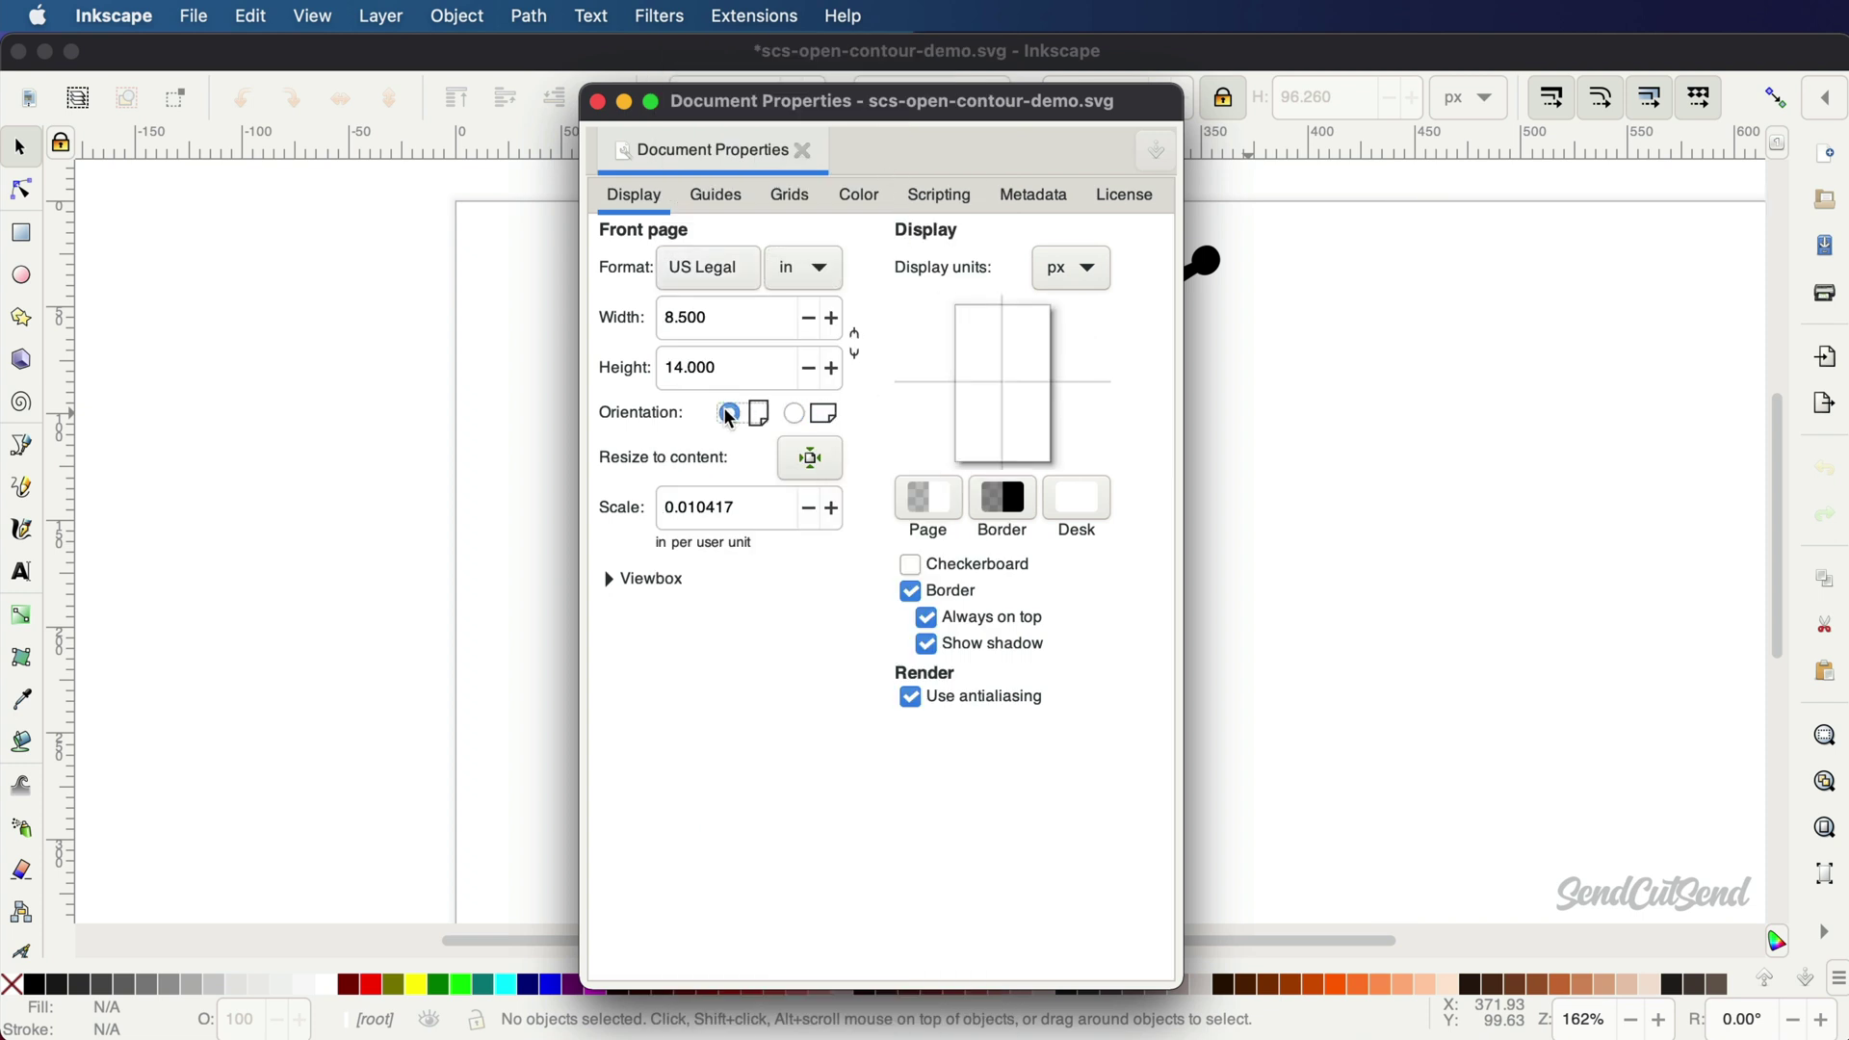
# Set the display units to inches.
pyautogui.click(1085, 276)
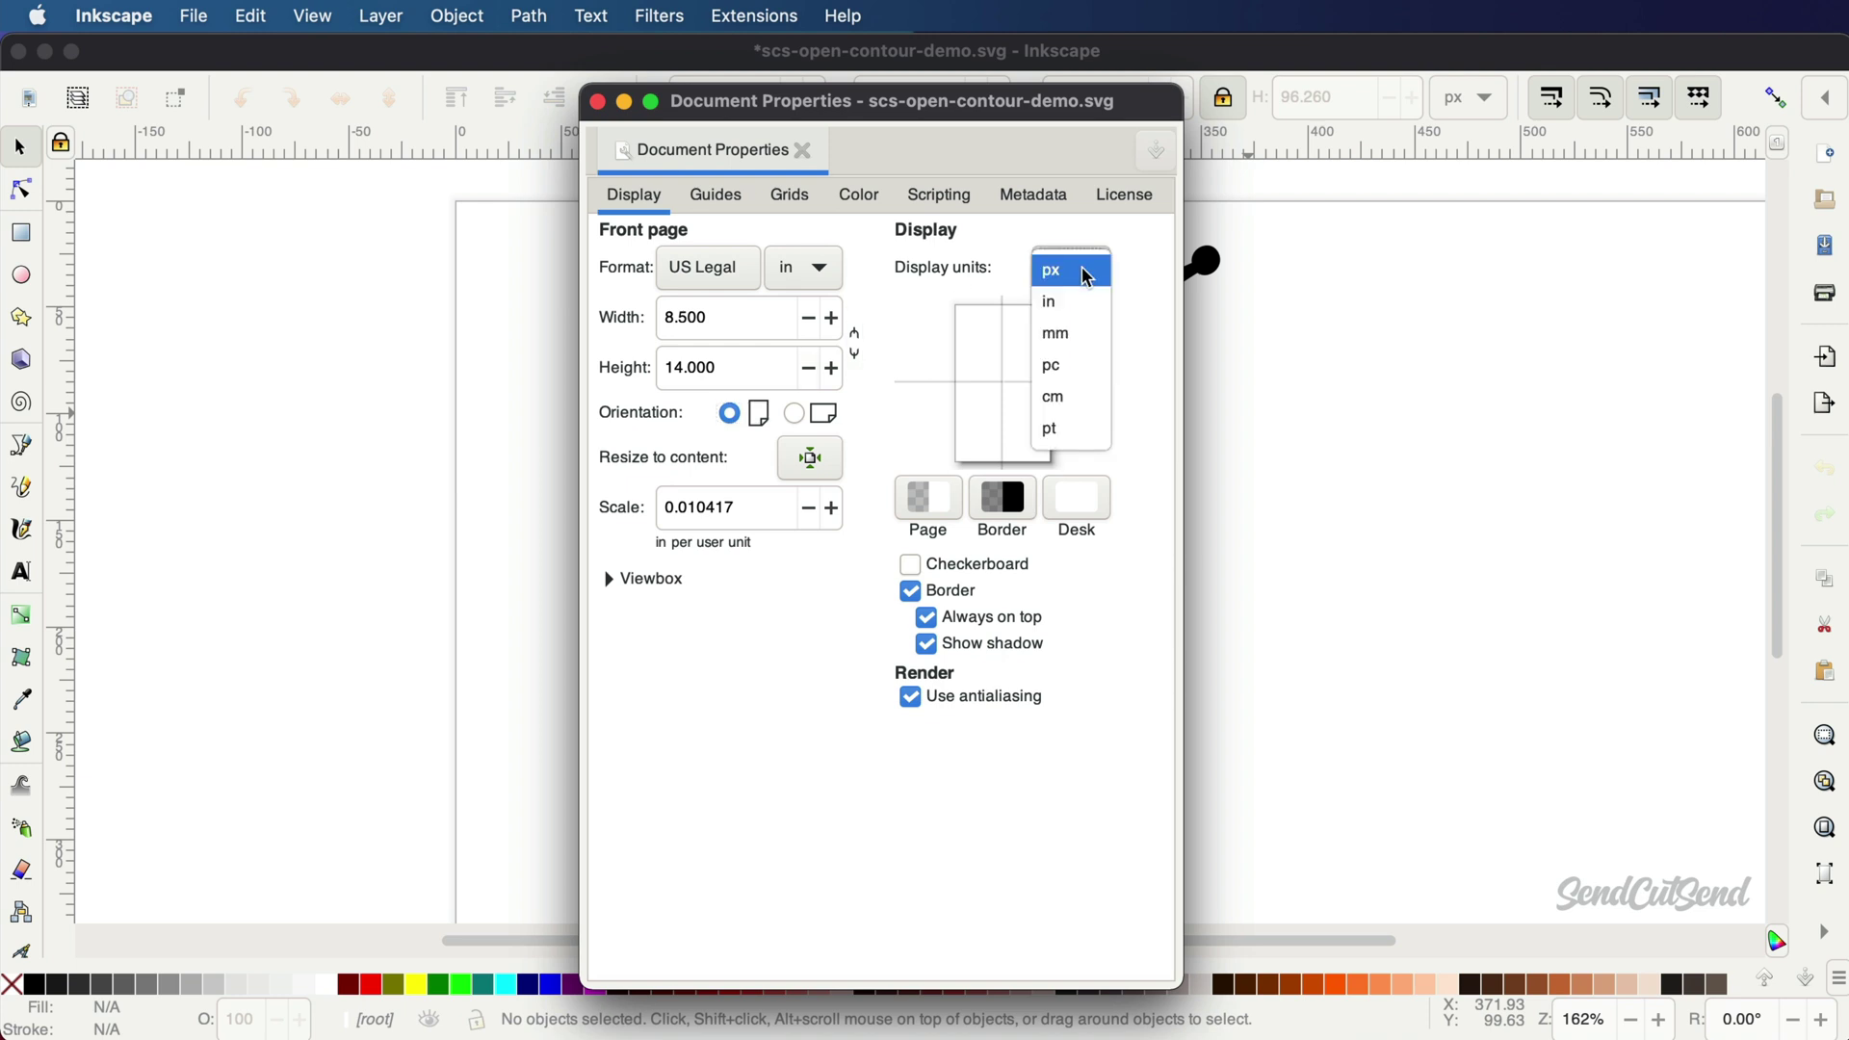
pyautogui.click(1085, 274)
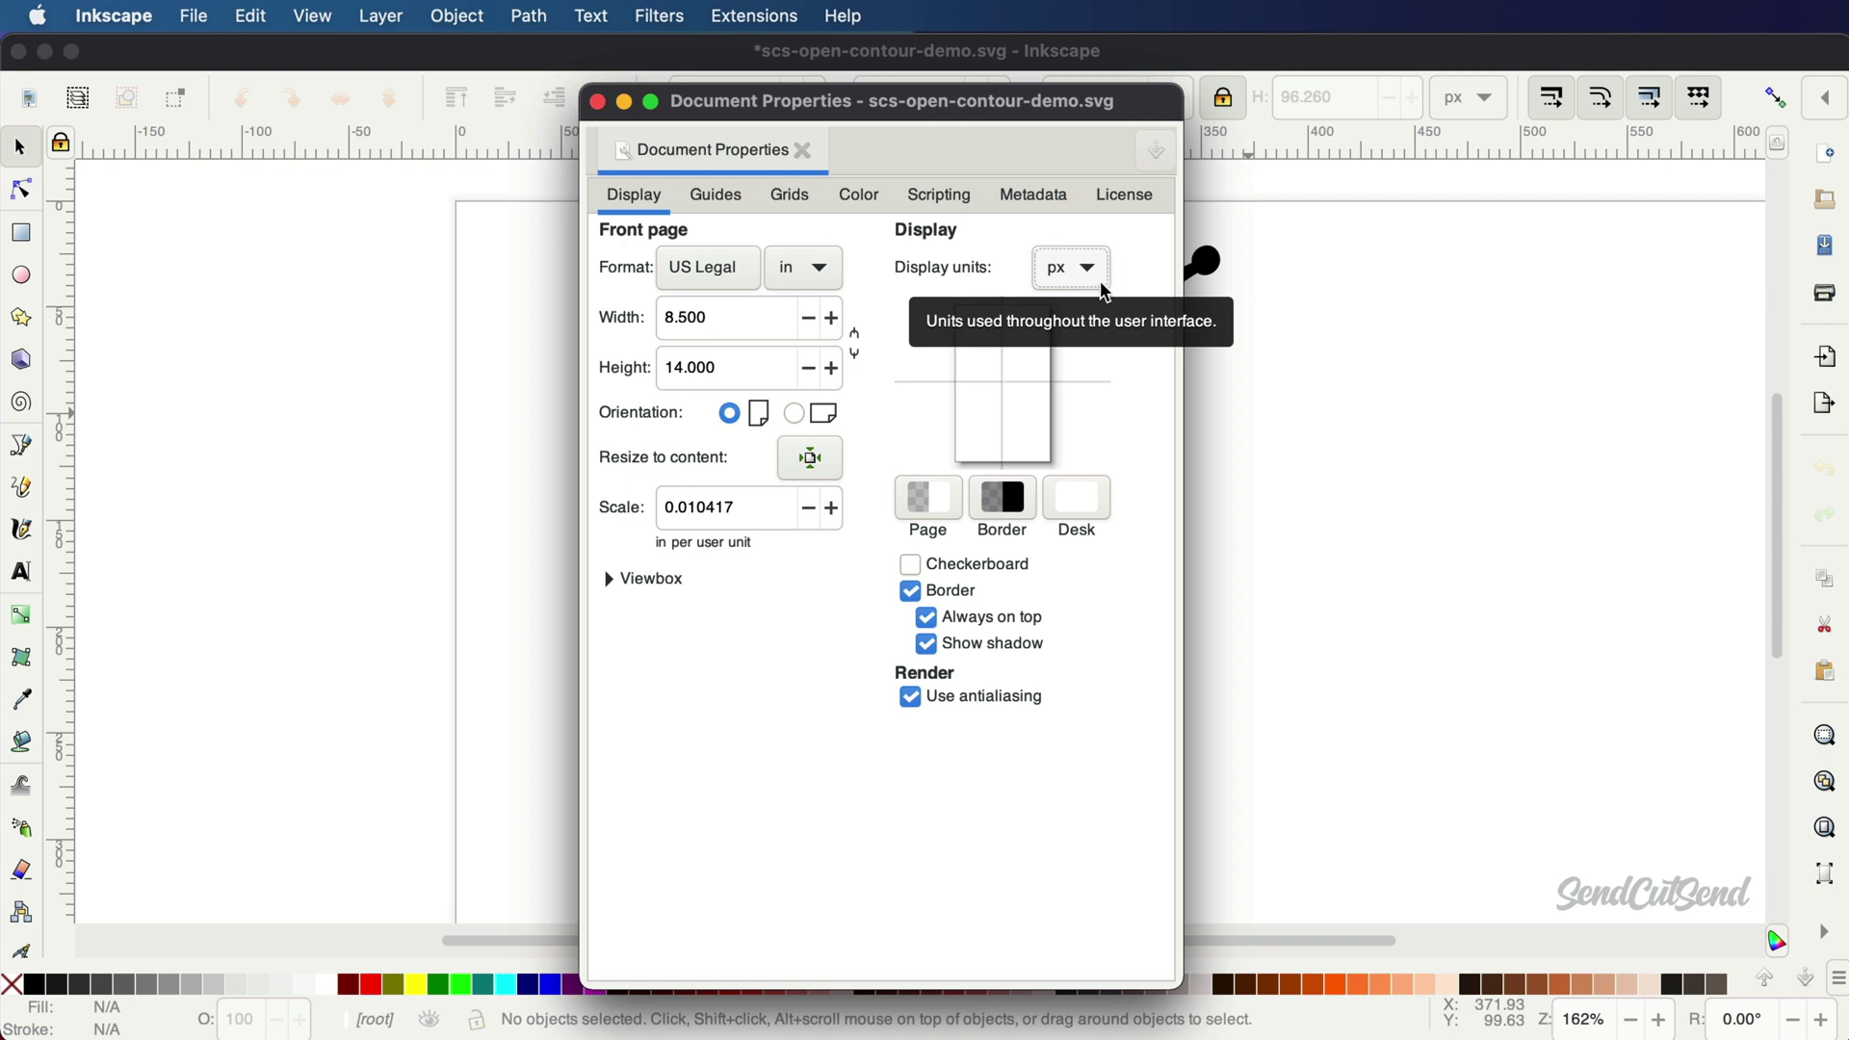
pyautogui.click(1086, 274)
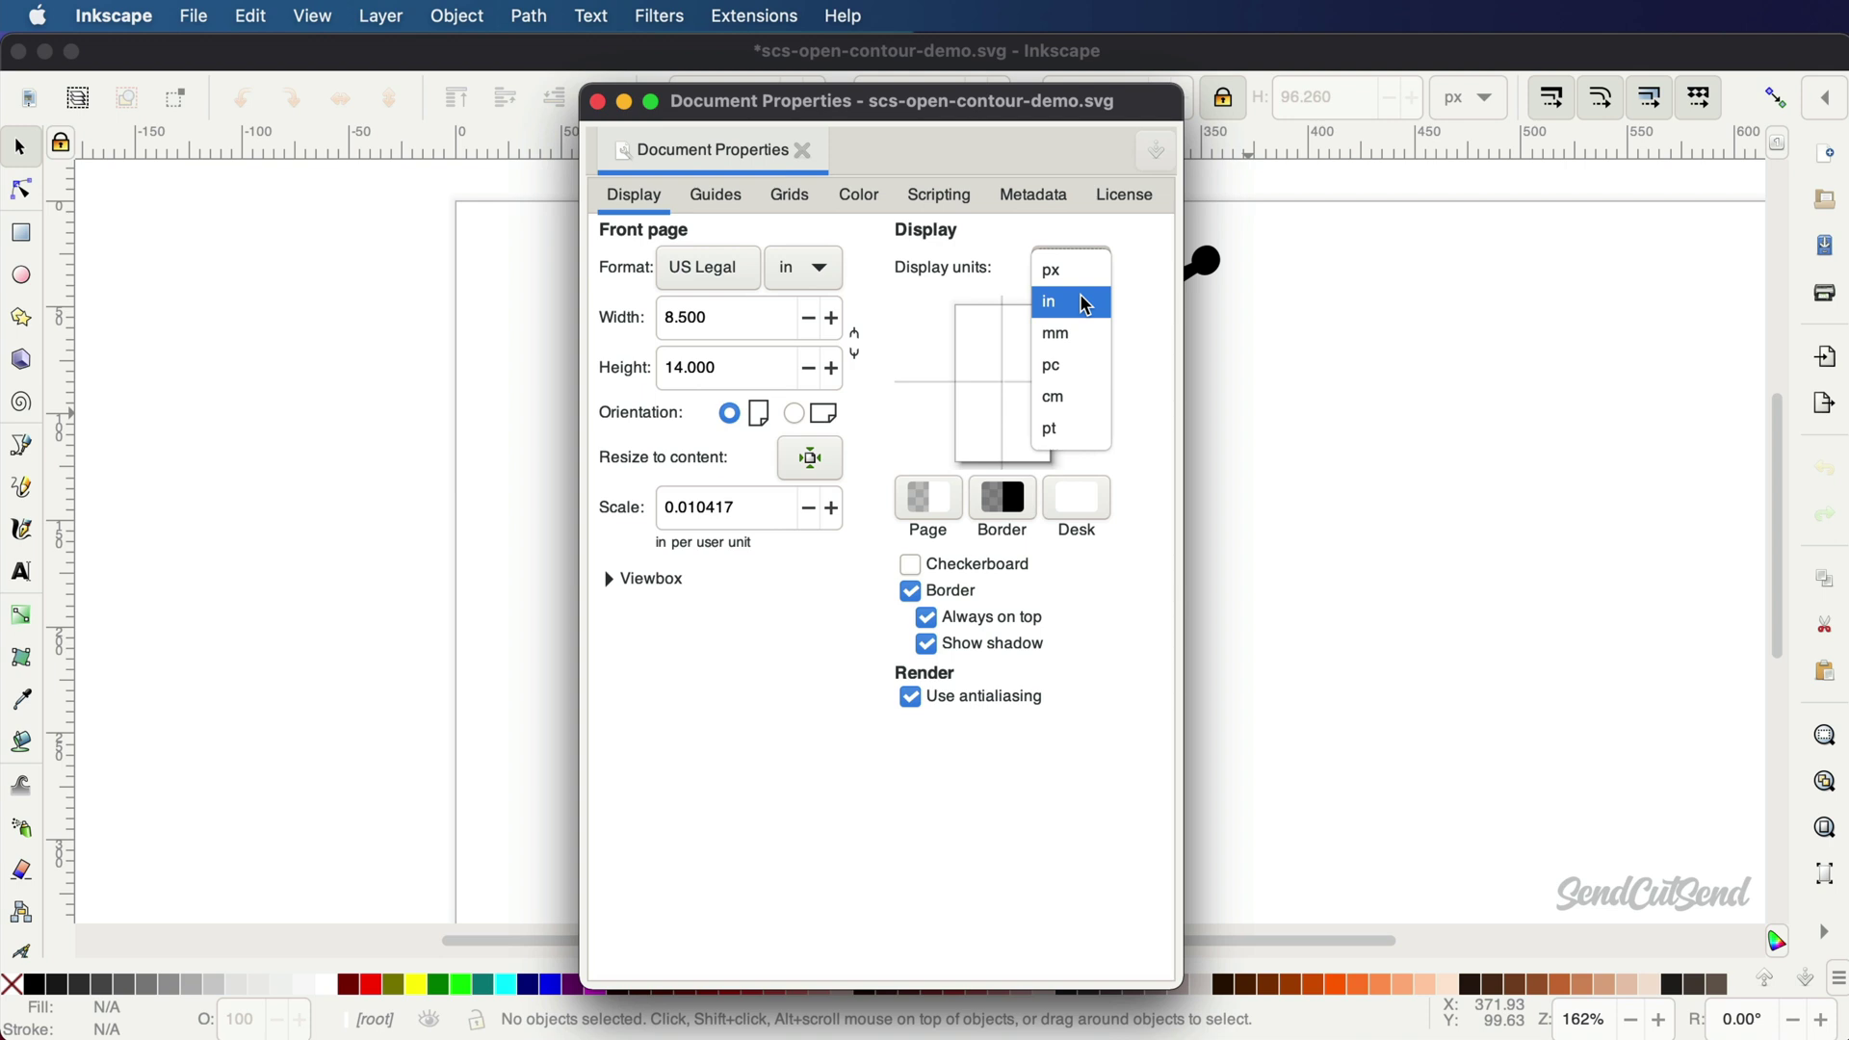
pyautogui.click(1086, 302)
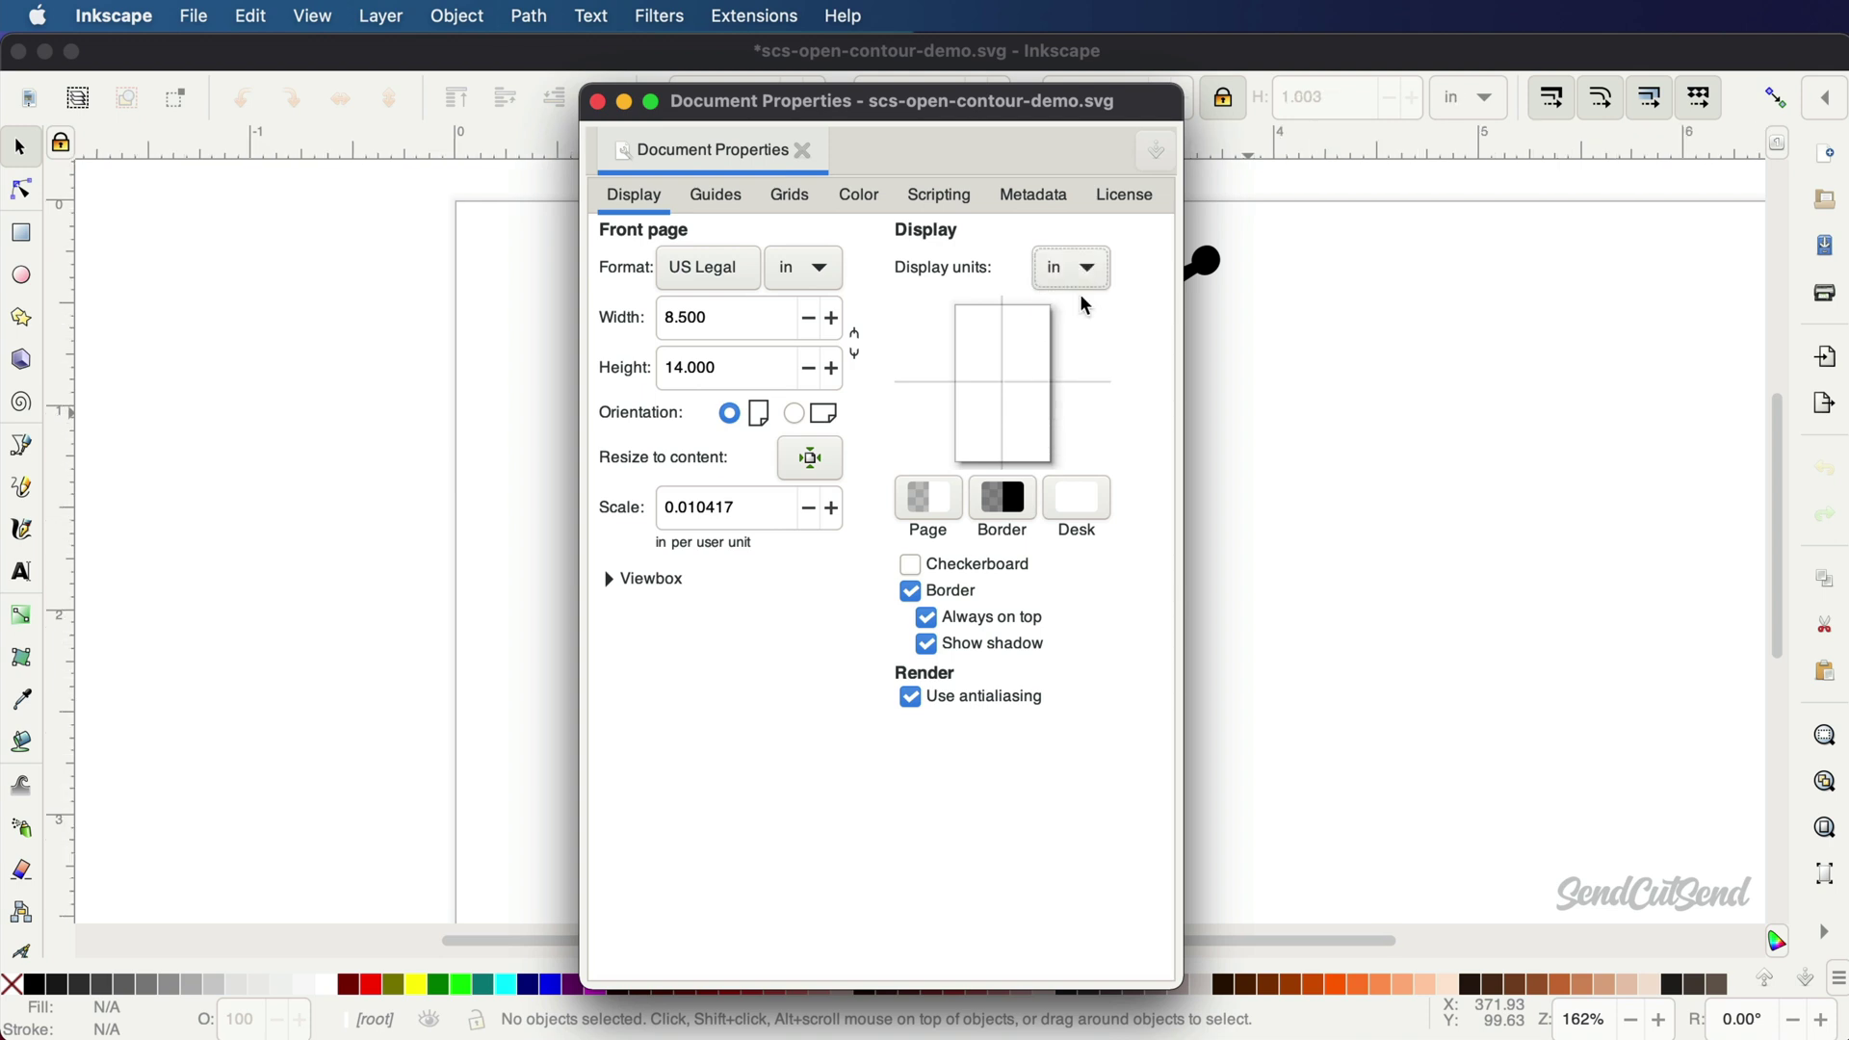
# Scale the ray gun up proportionally to about 4.3 in wide.
pyautogui.click(597, 101)
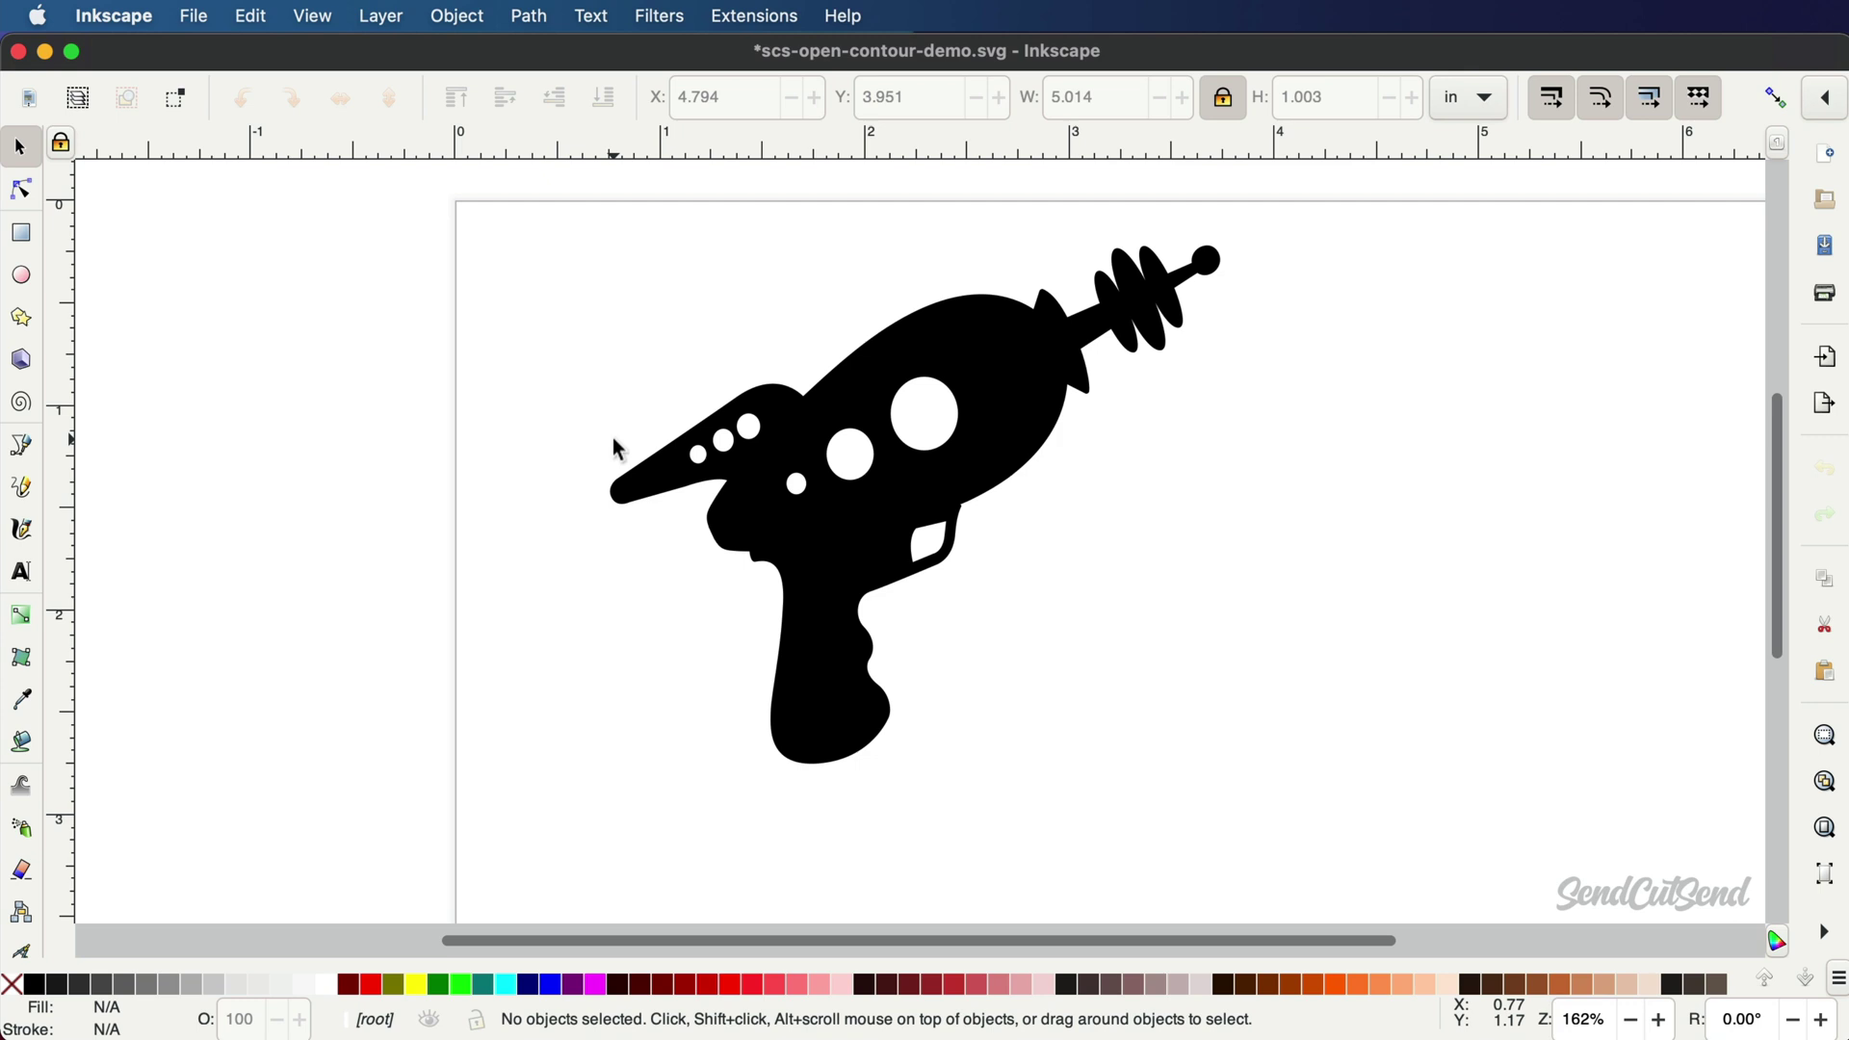
pyautogui.click(978, 414)
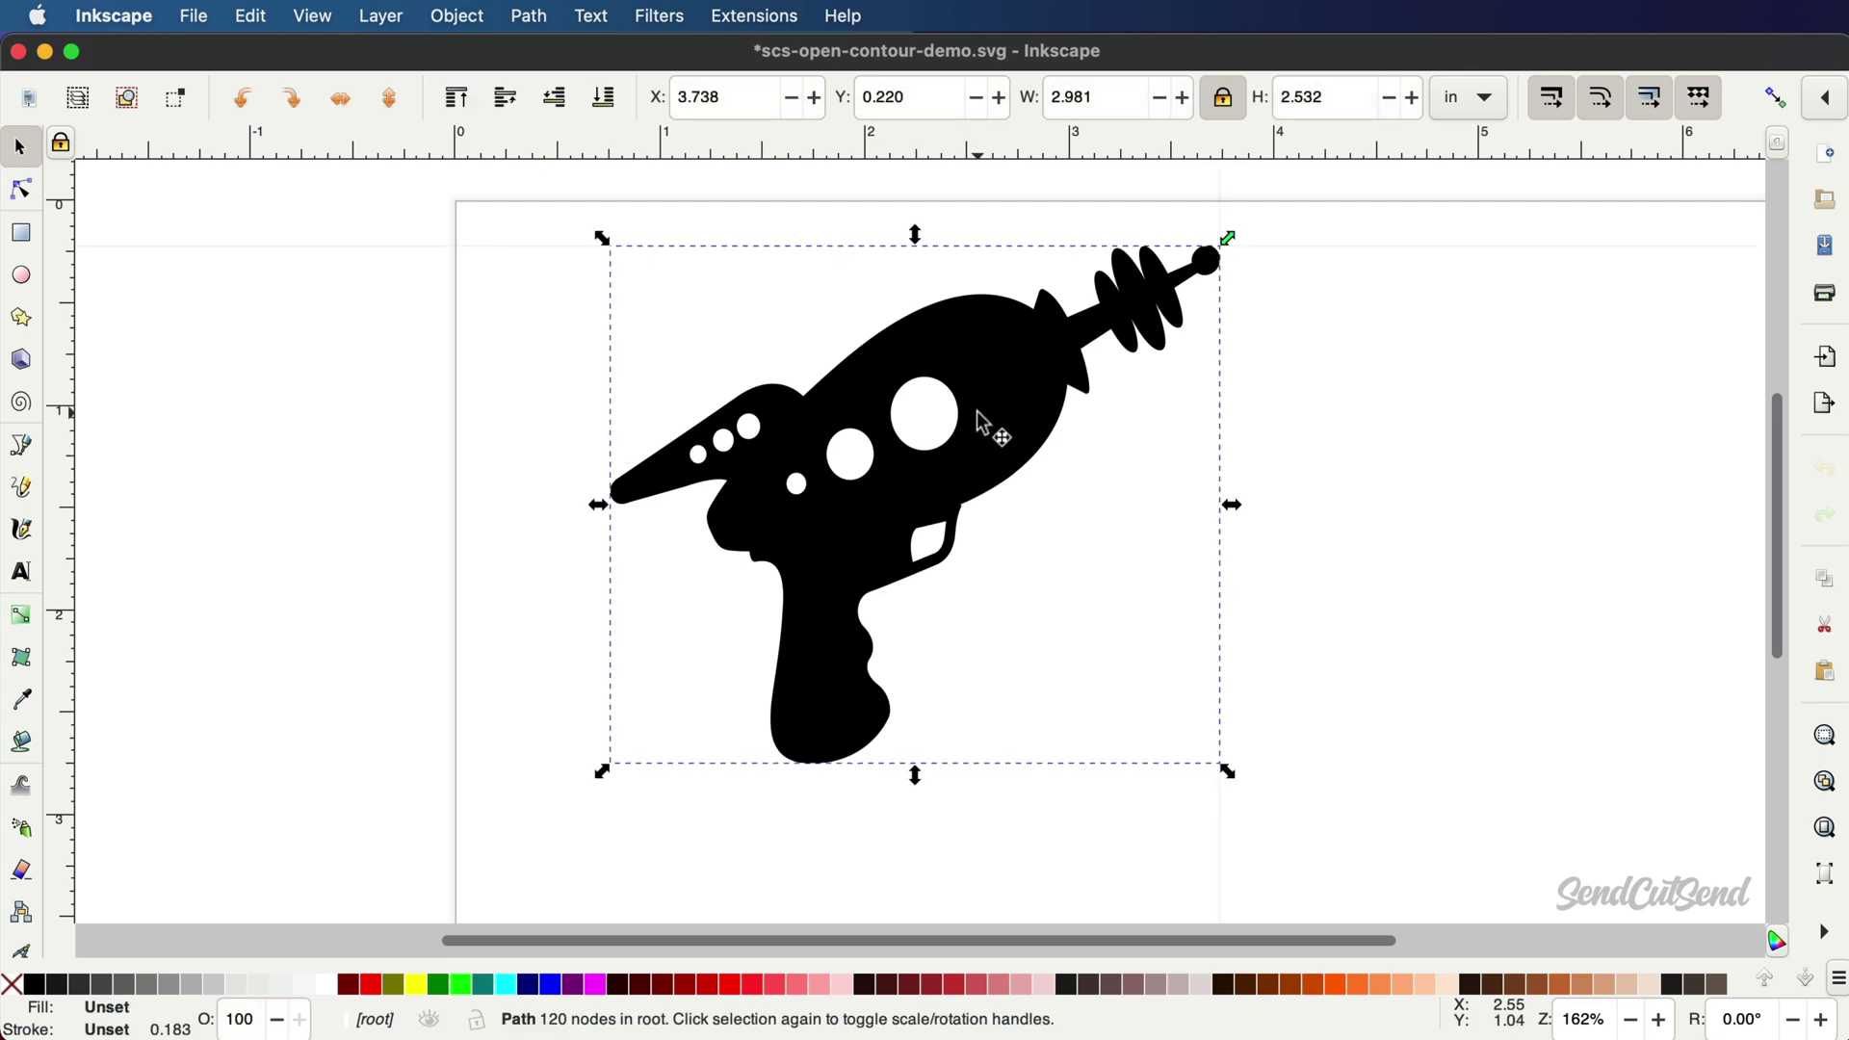
pyautogui.scroll(-3, 978, 416)
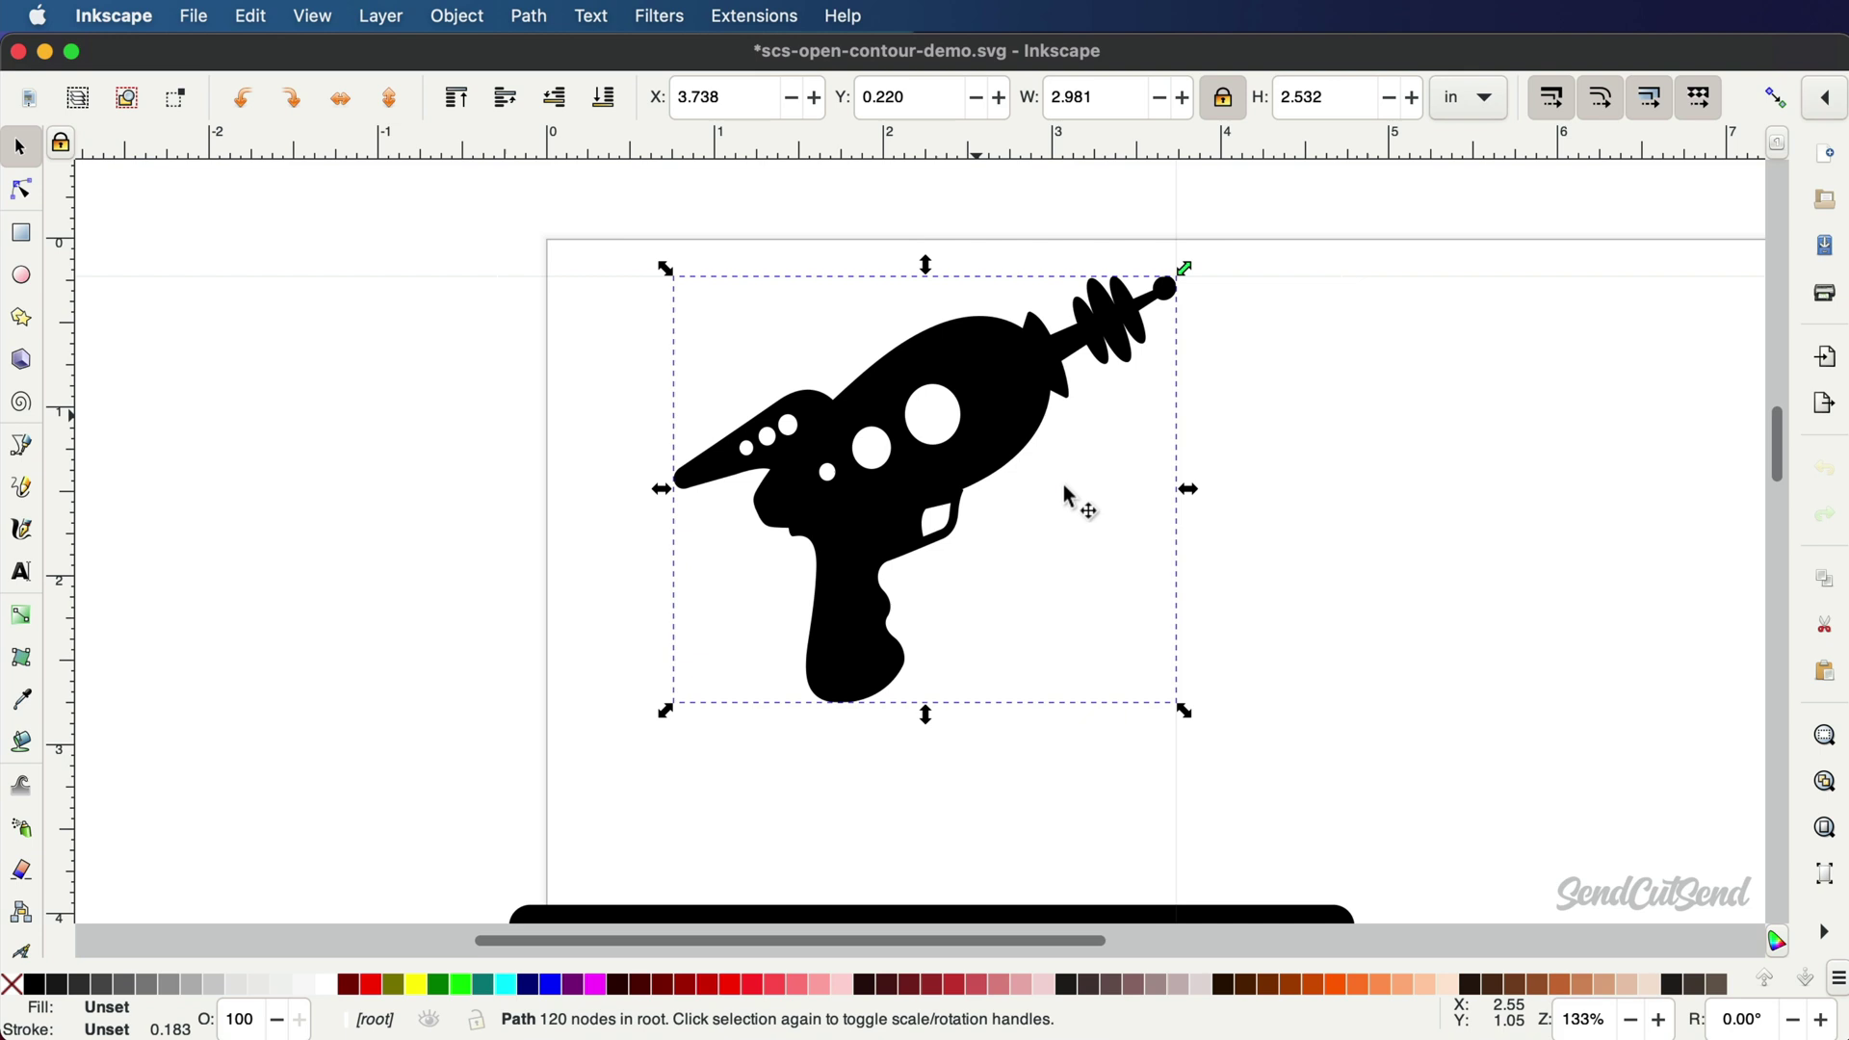
pyautogui.moveTo(1185, 710); pyautogui.dragTo(1406, 884)
pyautogui.scroll(-3, 866, 467)
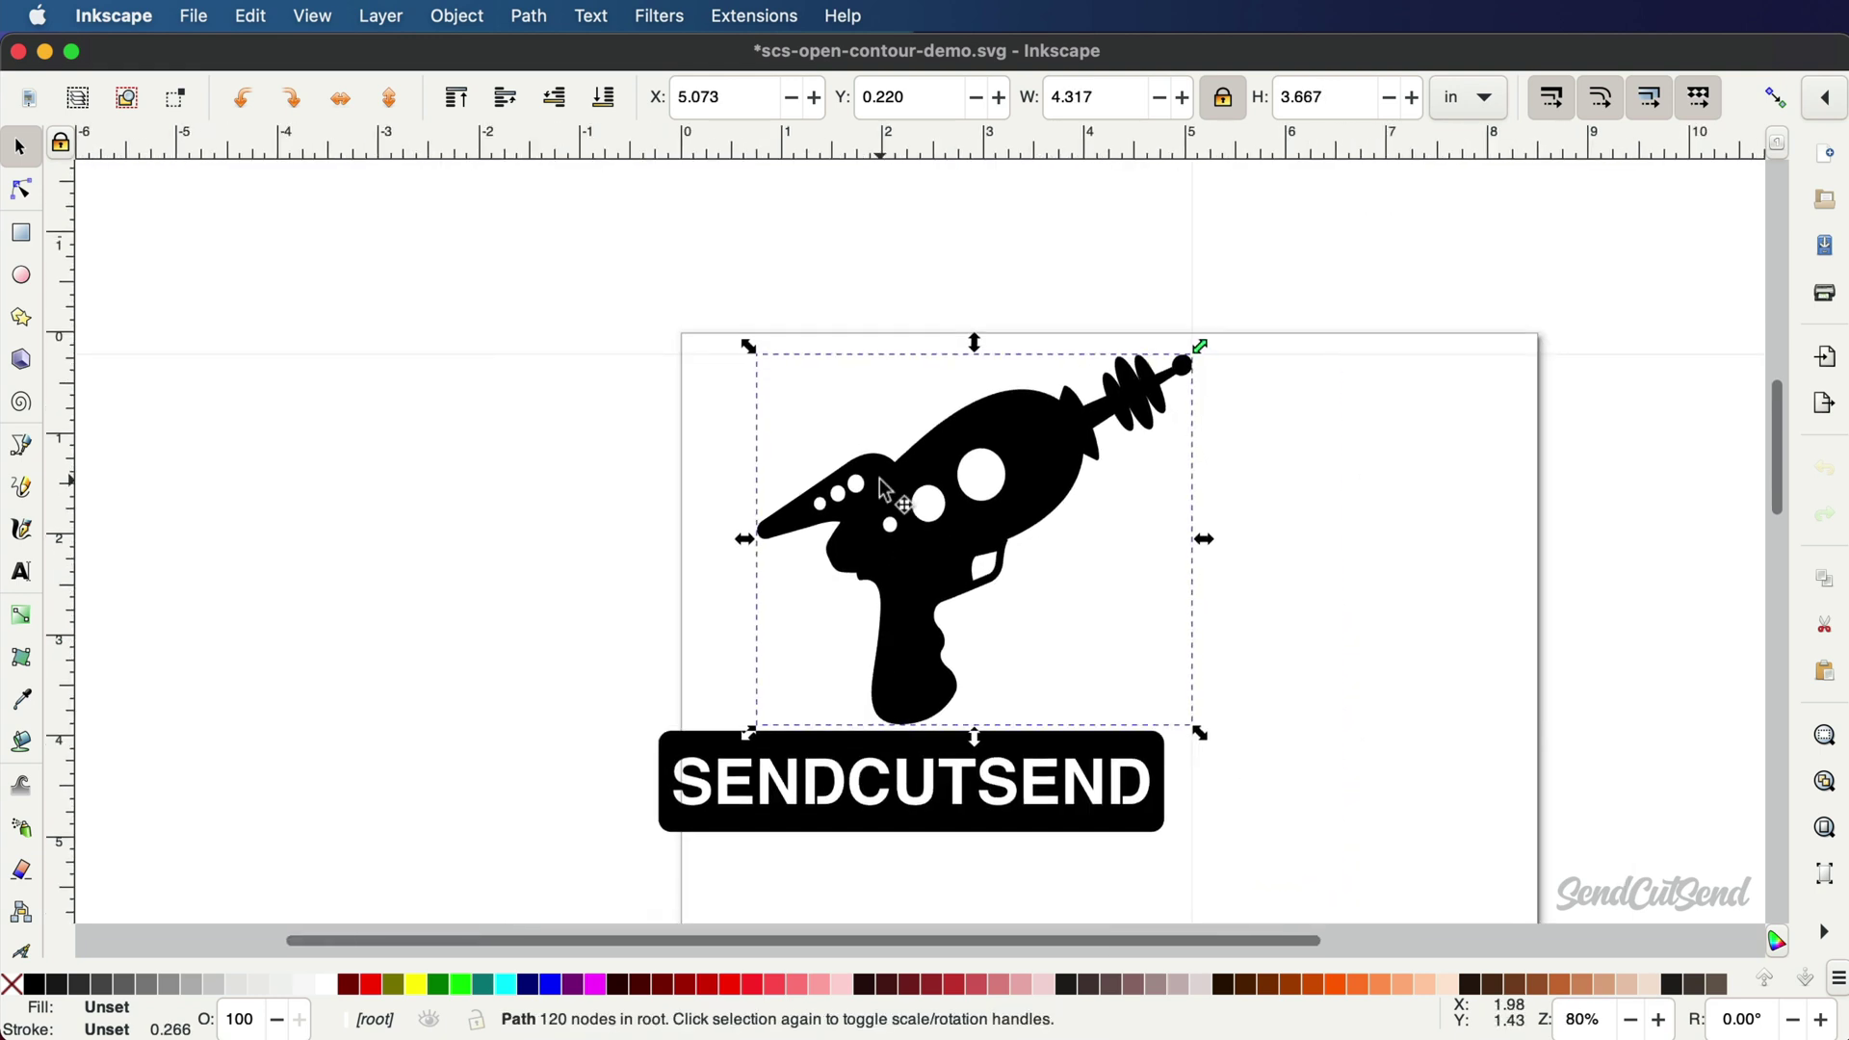
pyautogui.scroll(-3, 708, 471)
# Move the SENDCUTSEND badge down and right to X 6.861, Y 4.710 in.
pyautogui.click(697, 551)
pyautogui.click(772, 577)
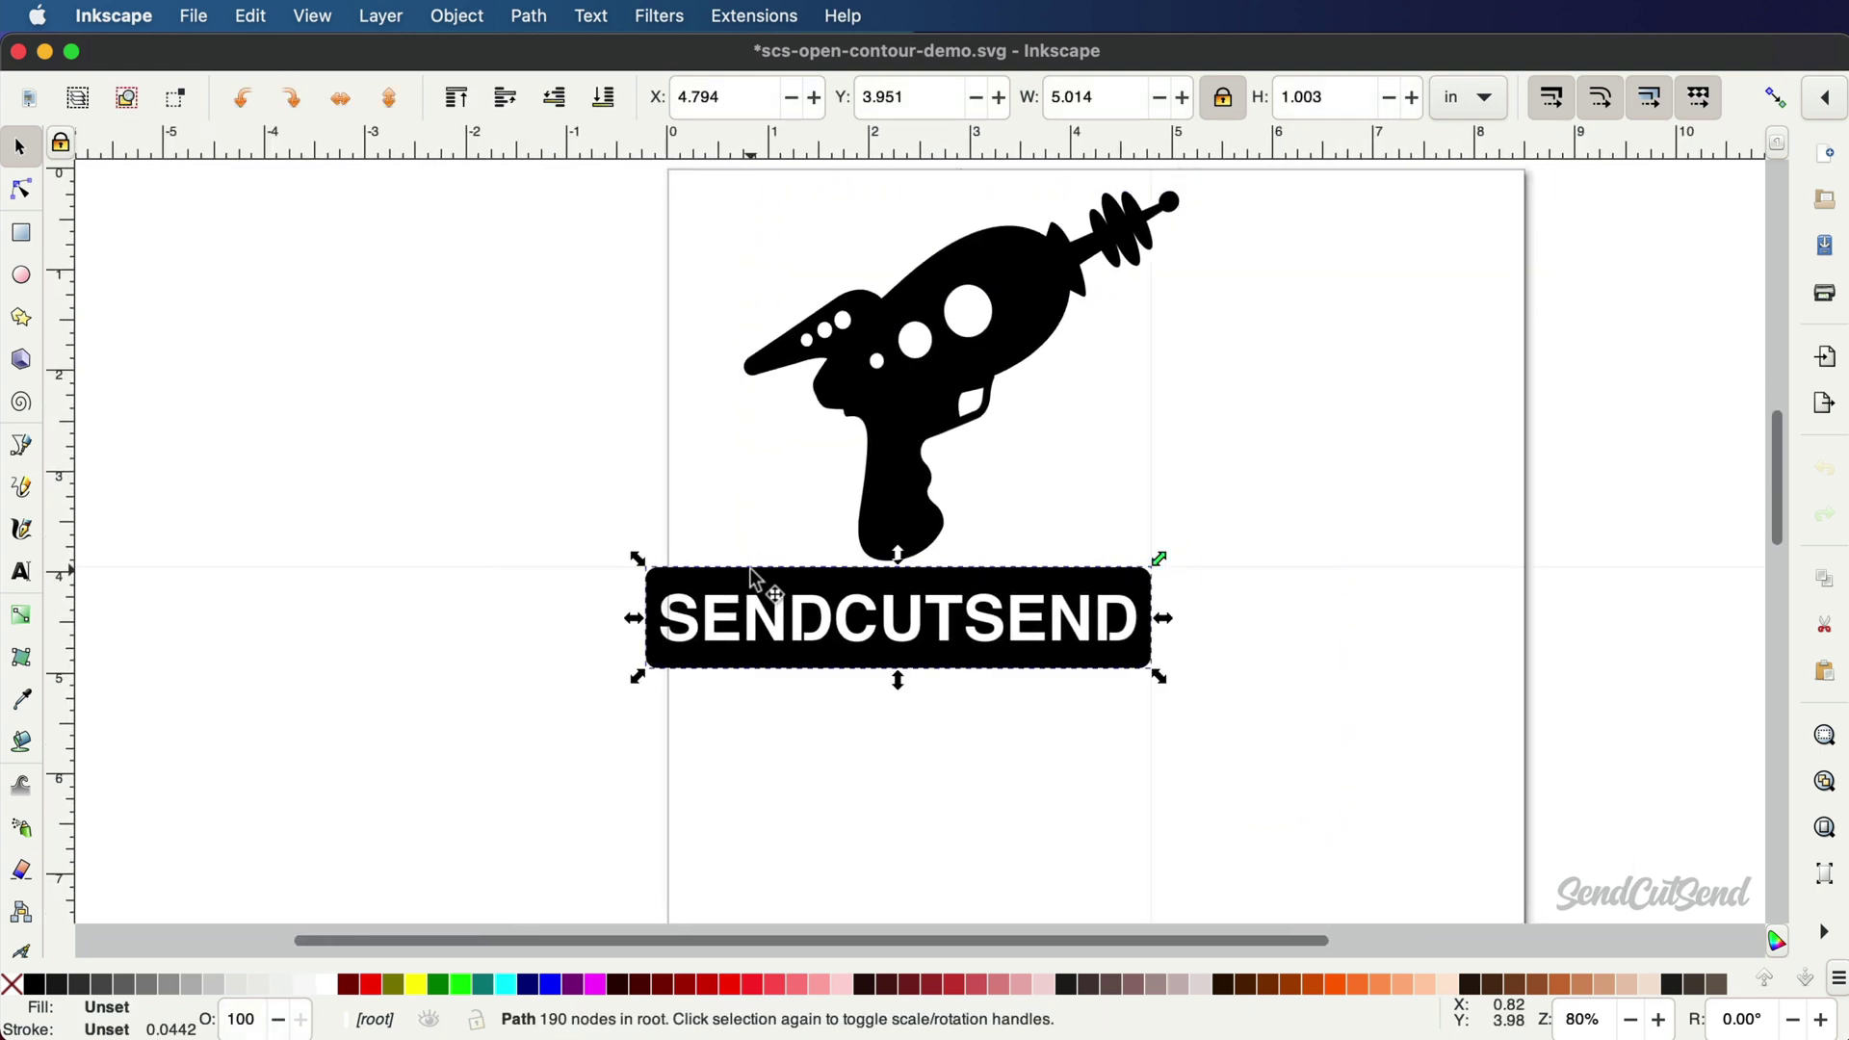
pyautogui.moveTo(751, 578); pyautogui.dragTo(968, 653)
pyautogui.hscroll(5, 911, 310)
pyautogui.scroll(2, 911, 310)
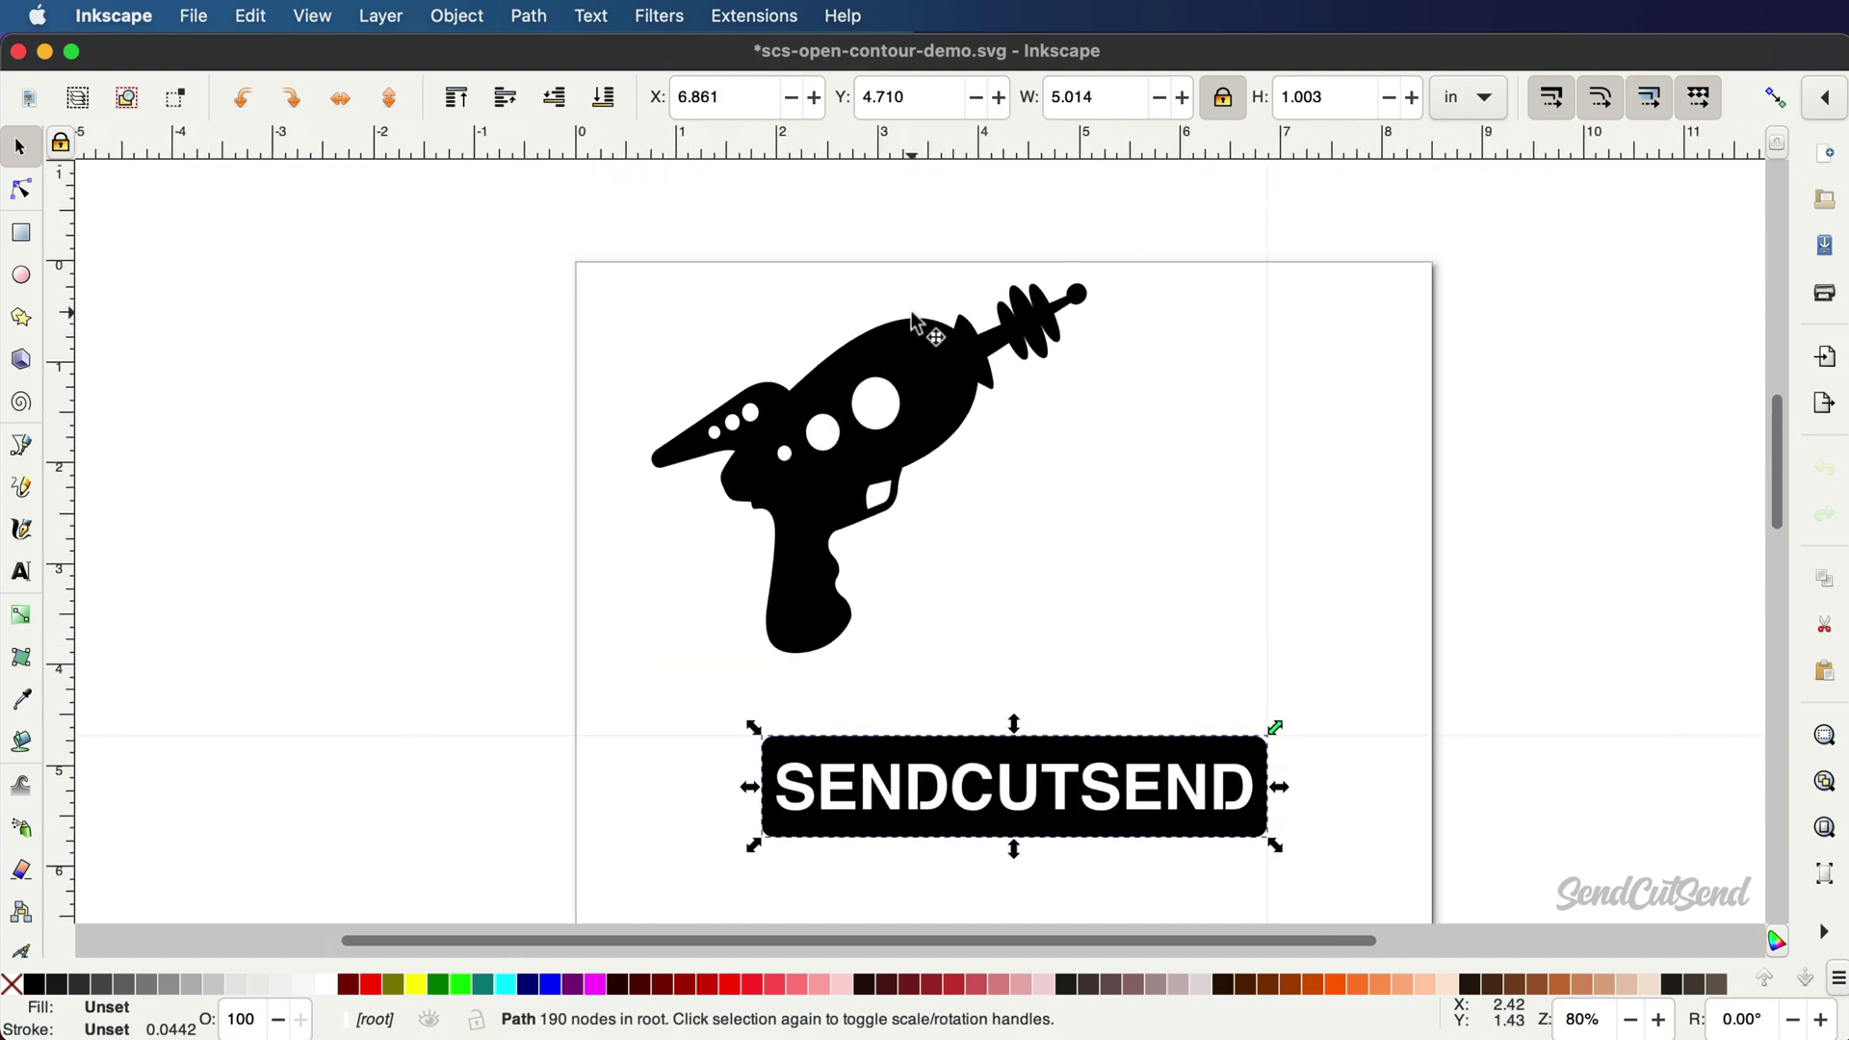
pyautogui.scroll(2, 911, 311)
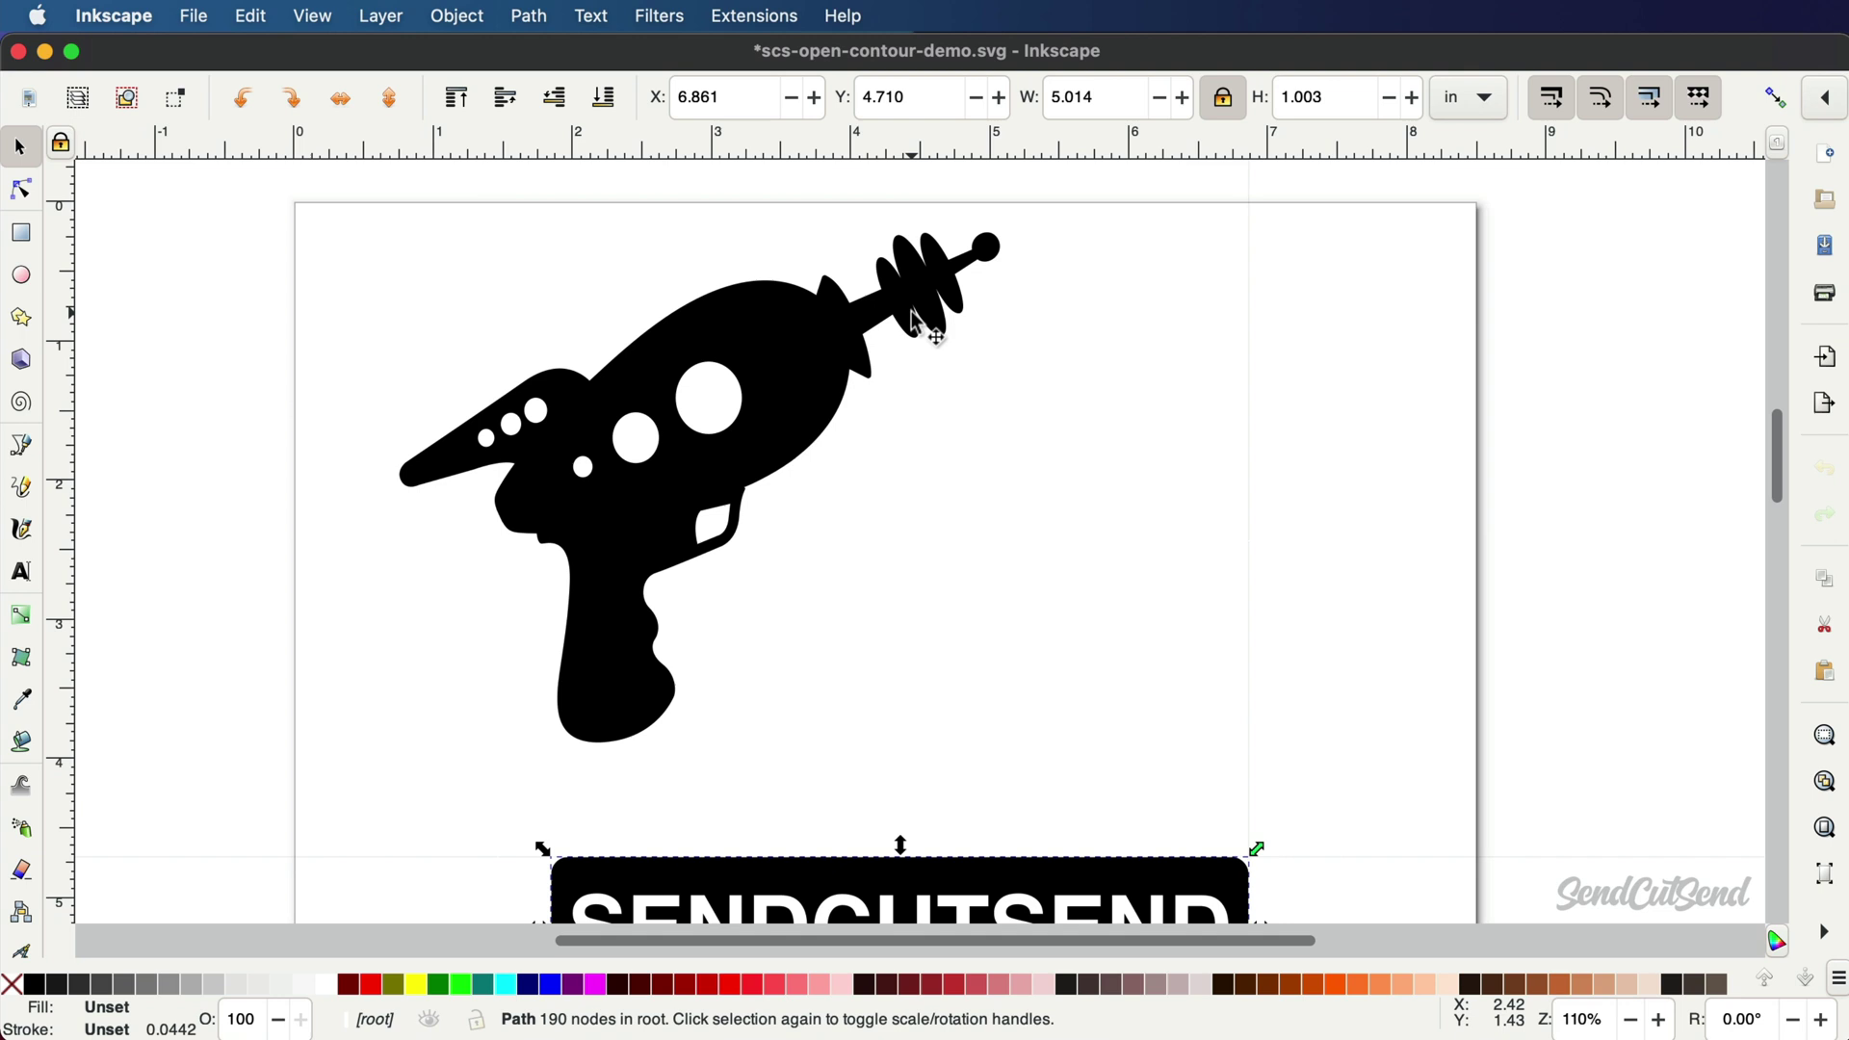
pyautogui.scroll(3, 913, 323)
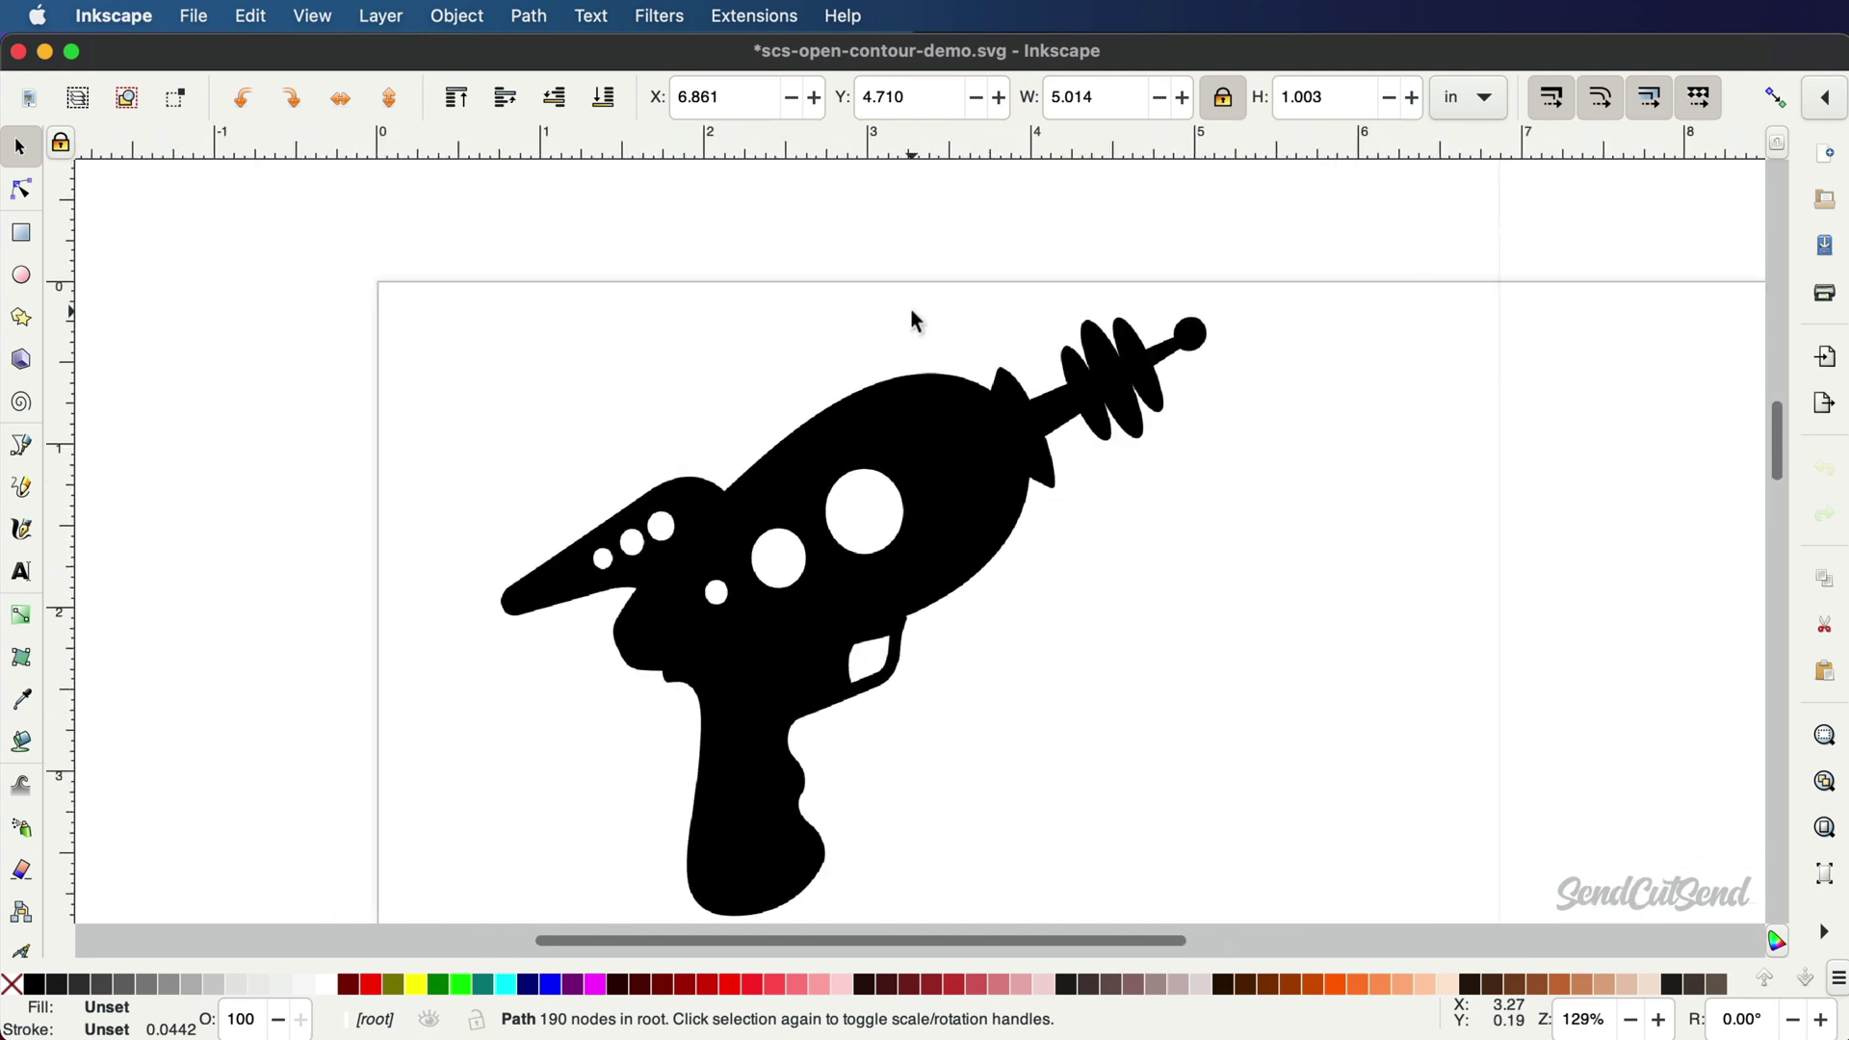
pyautogui.scroll(-3, 911, 313)
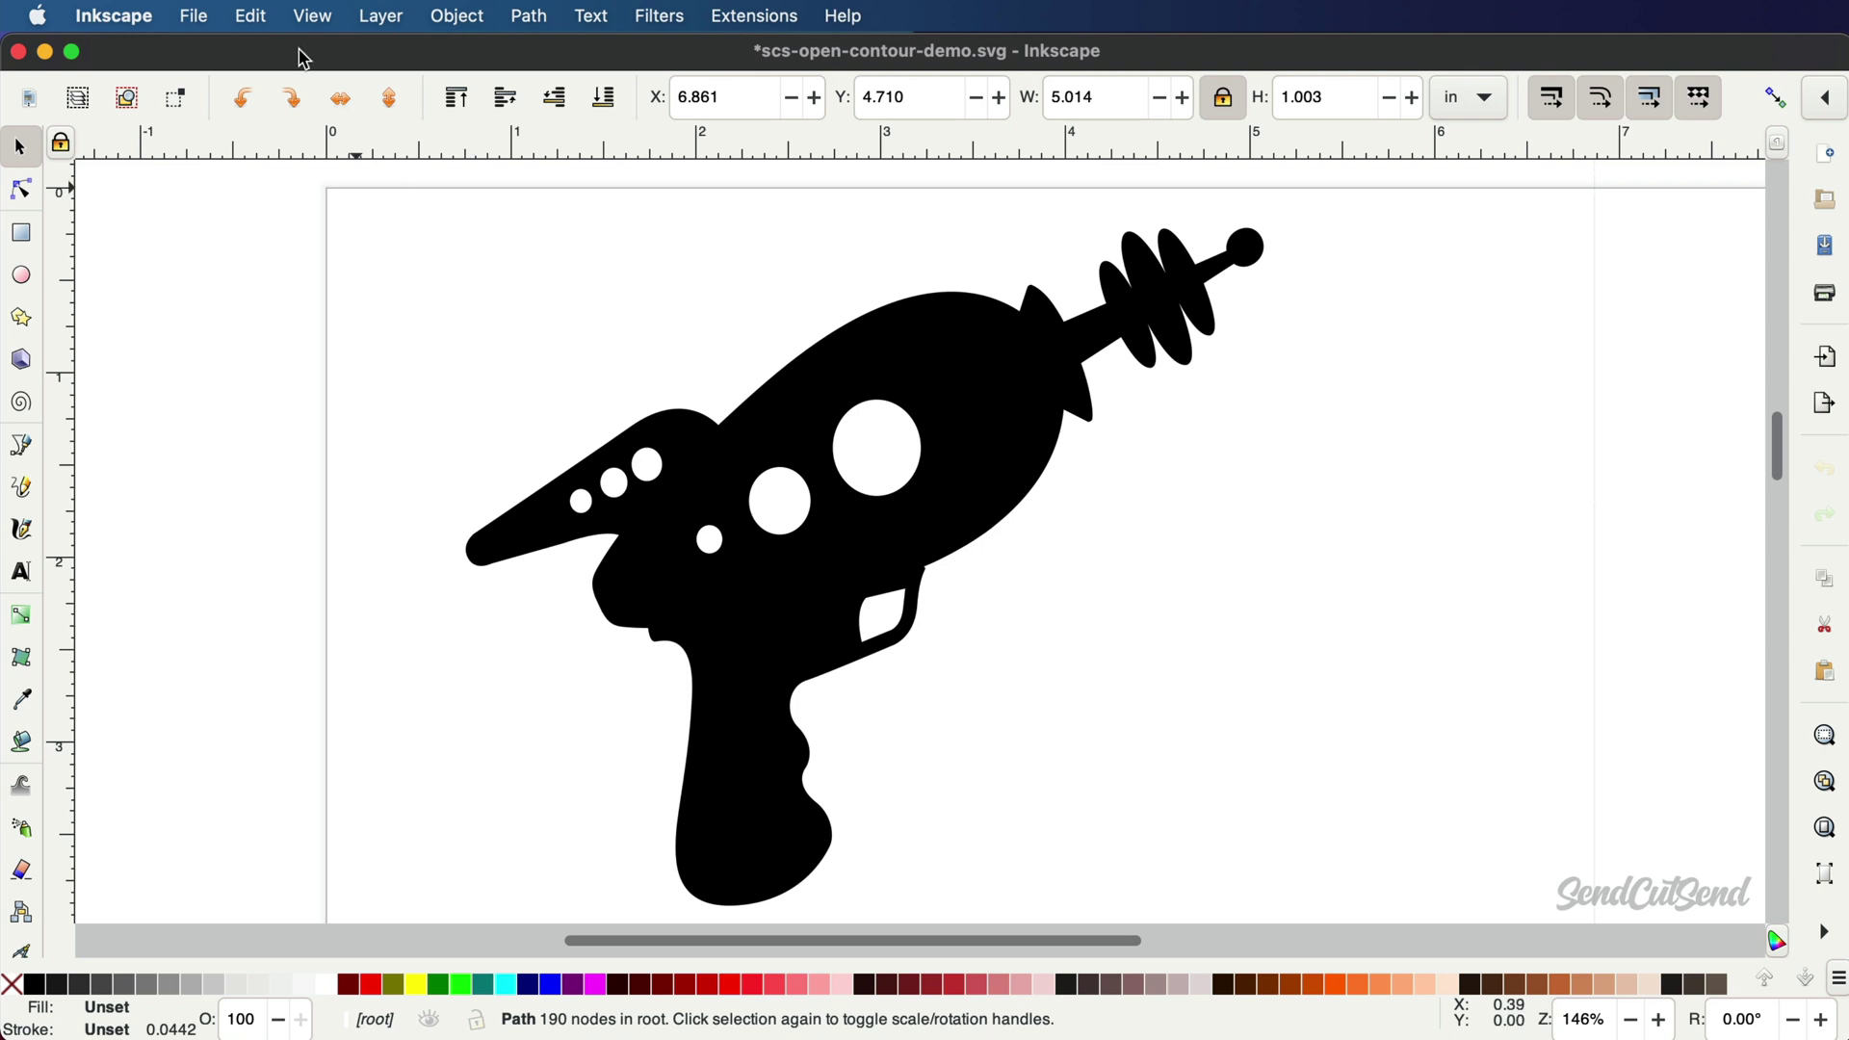
# Drag the ray gun to X 6.467, Y 0.586 in, centred above the SENDCUTSEND banner.
pyautogui.click(249, 14)
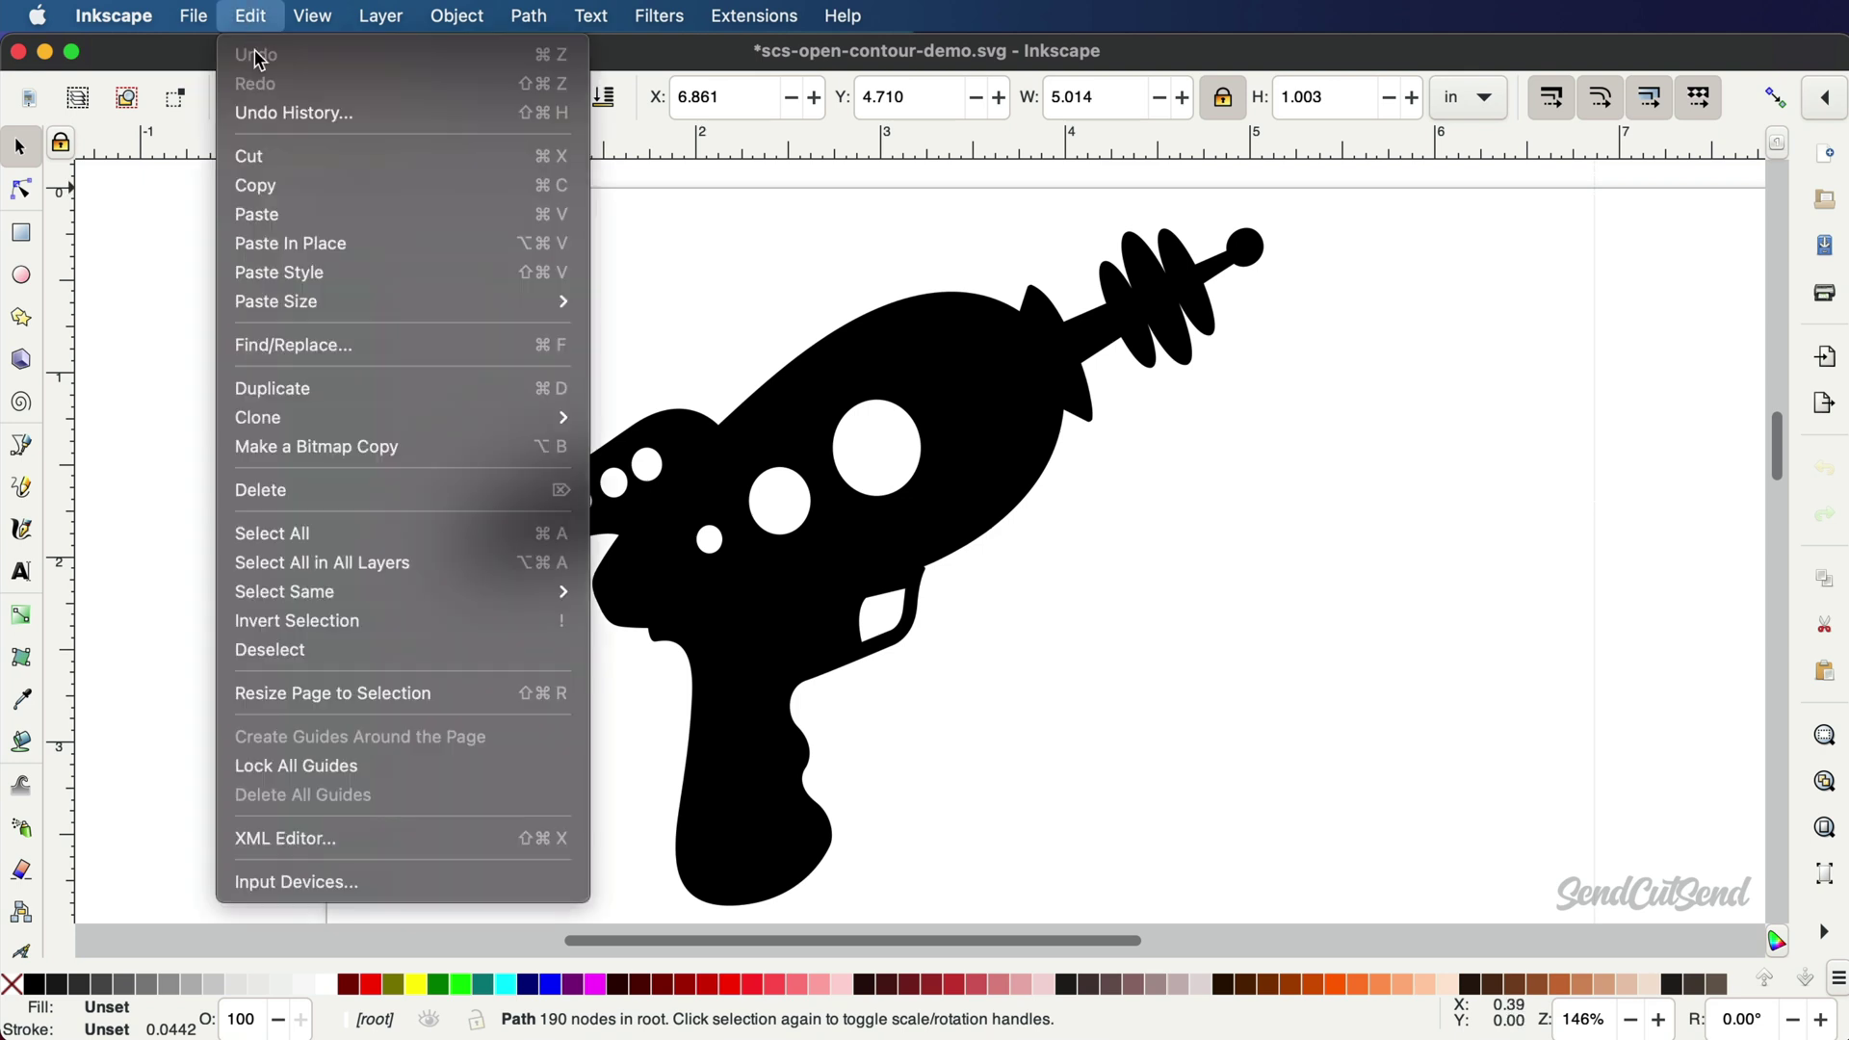
pyautogui.click(348, 534)
pyautogui.scroll(-5, 347, 532)
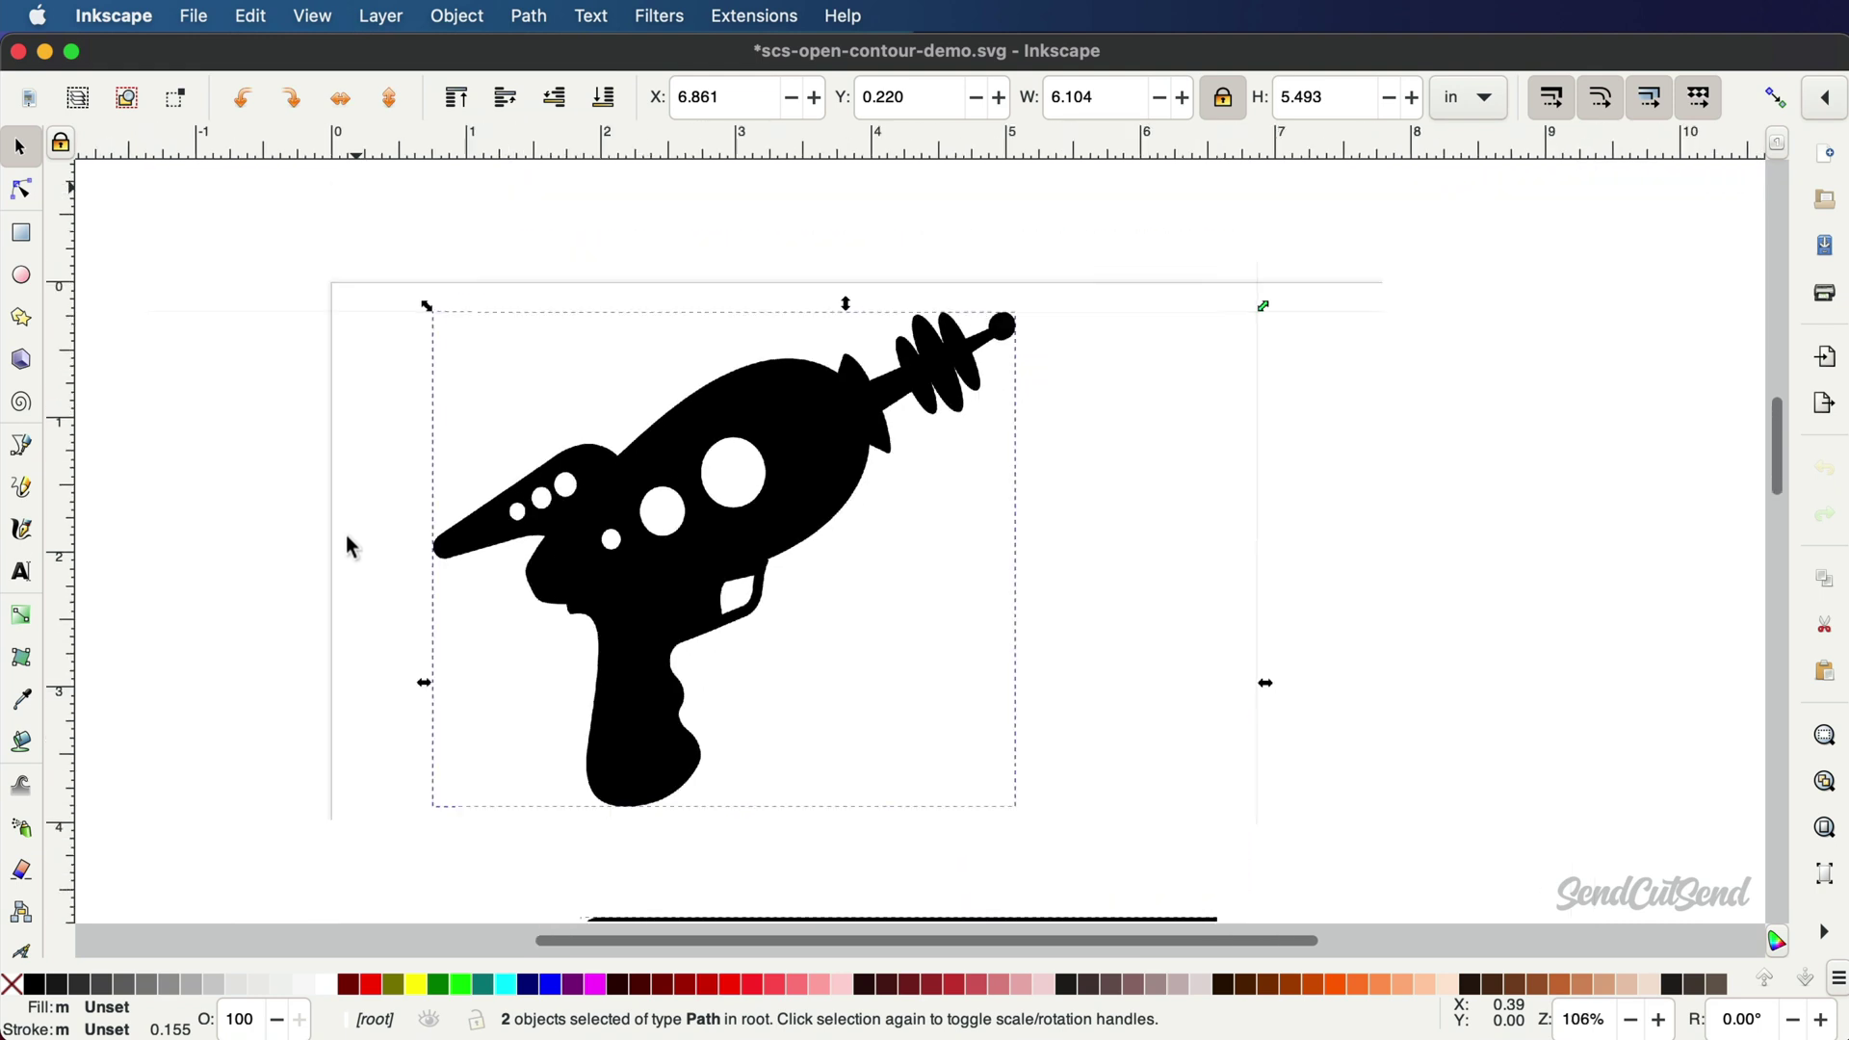
pyautogui.scroll(-1, 345, 534)
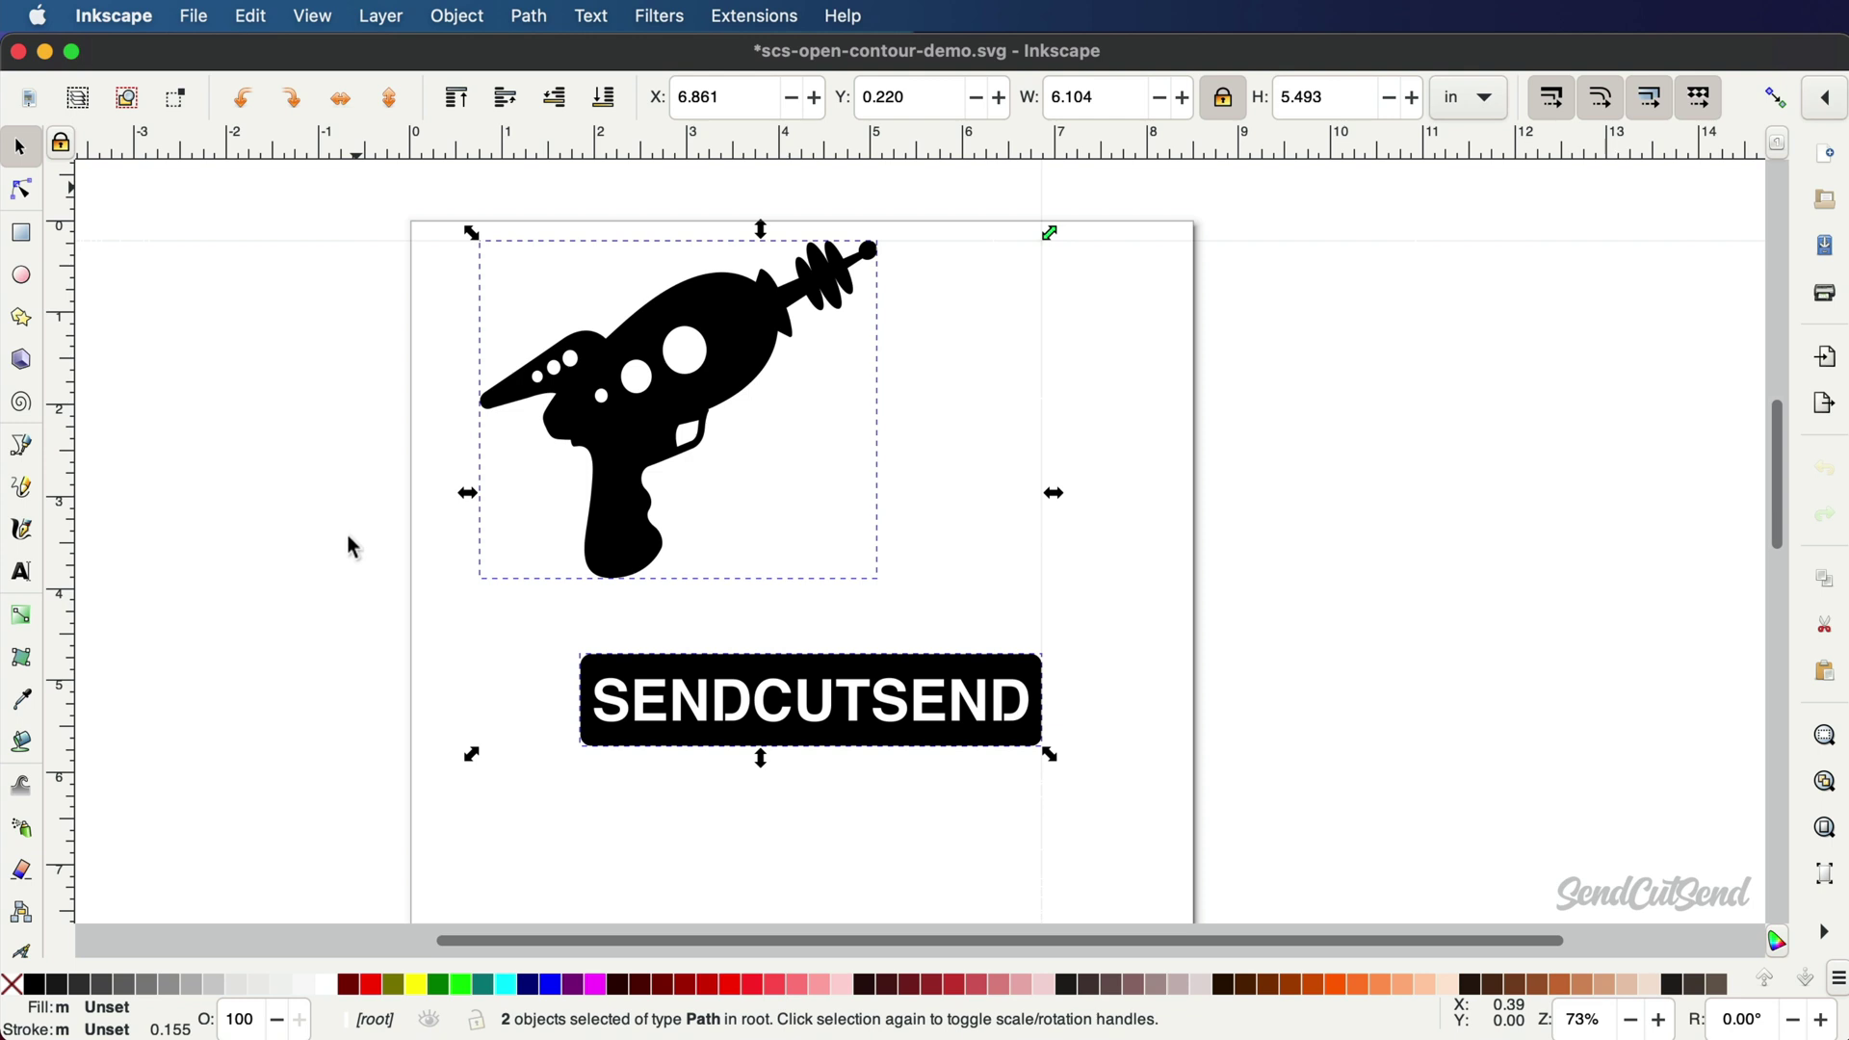
pyautogui.moveTo(823, 691)
pyautogui.mouseDown()
pyautogui.moveTo(932, 720)
pyautogui.moveTo(851, 797)
pyautogui.moveTo(845, 694)
pyautogui.mouseUp()
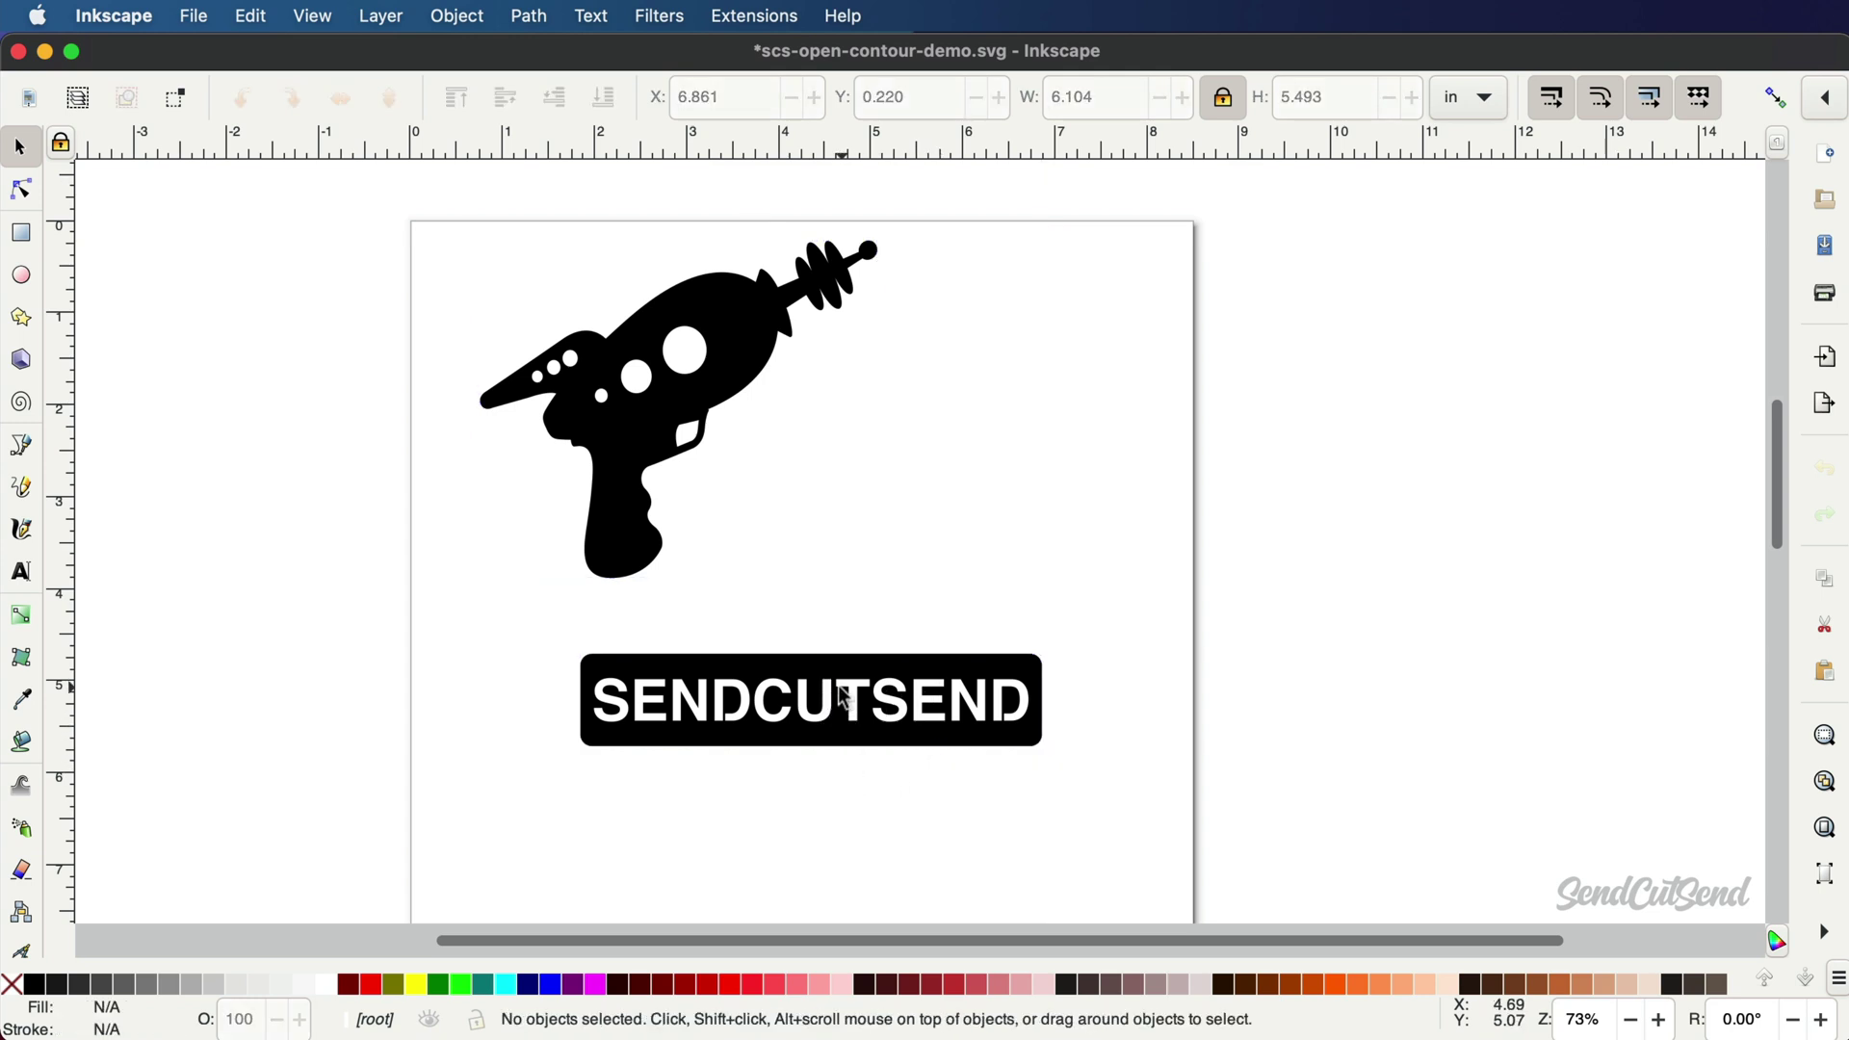
pyautogui.click(805, 695)
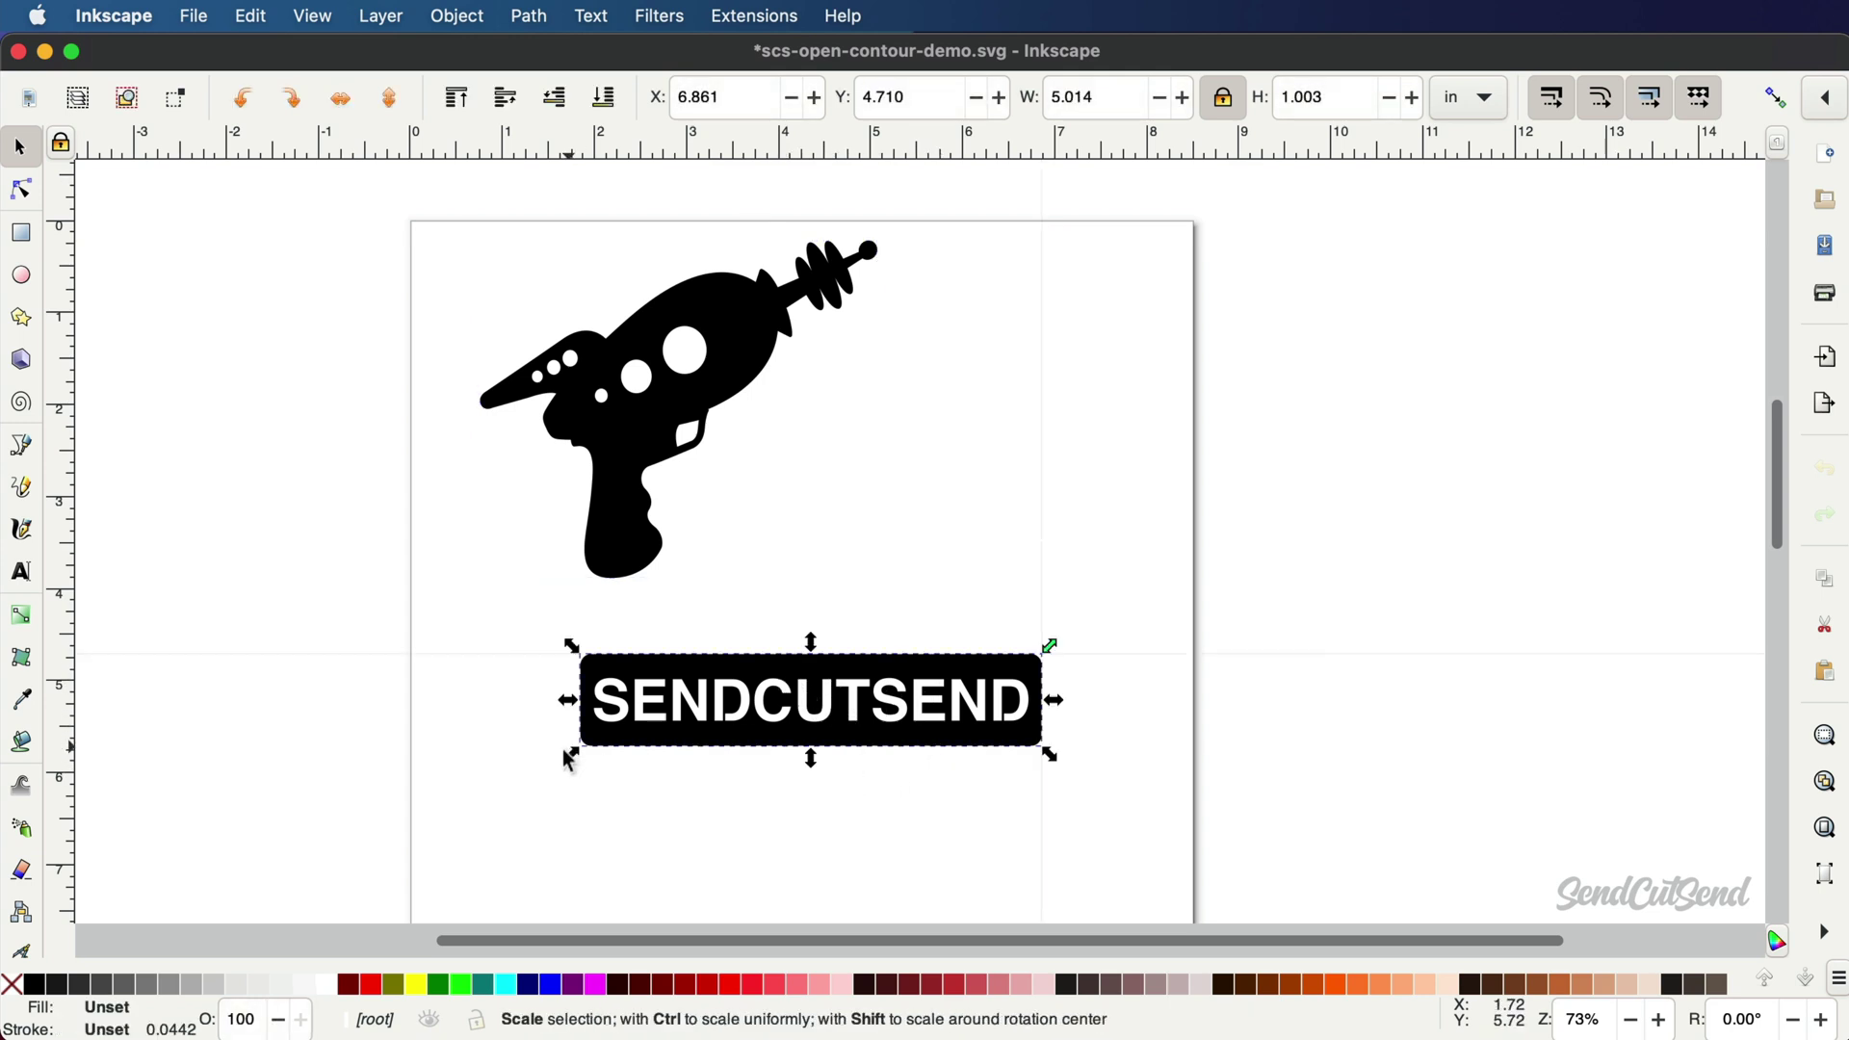
pyautogui.keyDown('ctrl'); pyautogui.scroll(-2, 679, 683); pyautogui.keyUp('ctrl')
pyautogui.keyDown('ctrl'); pyautogui.scroll(3, 679, 686); pyautogui.keyUp('ctrl')
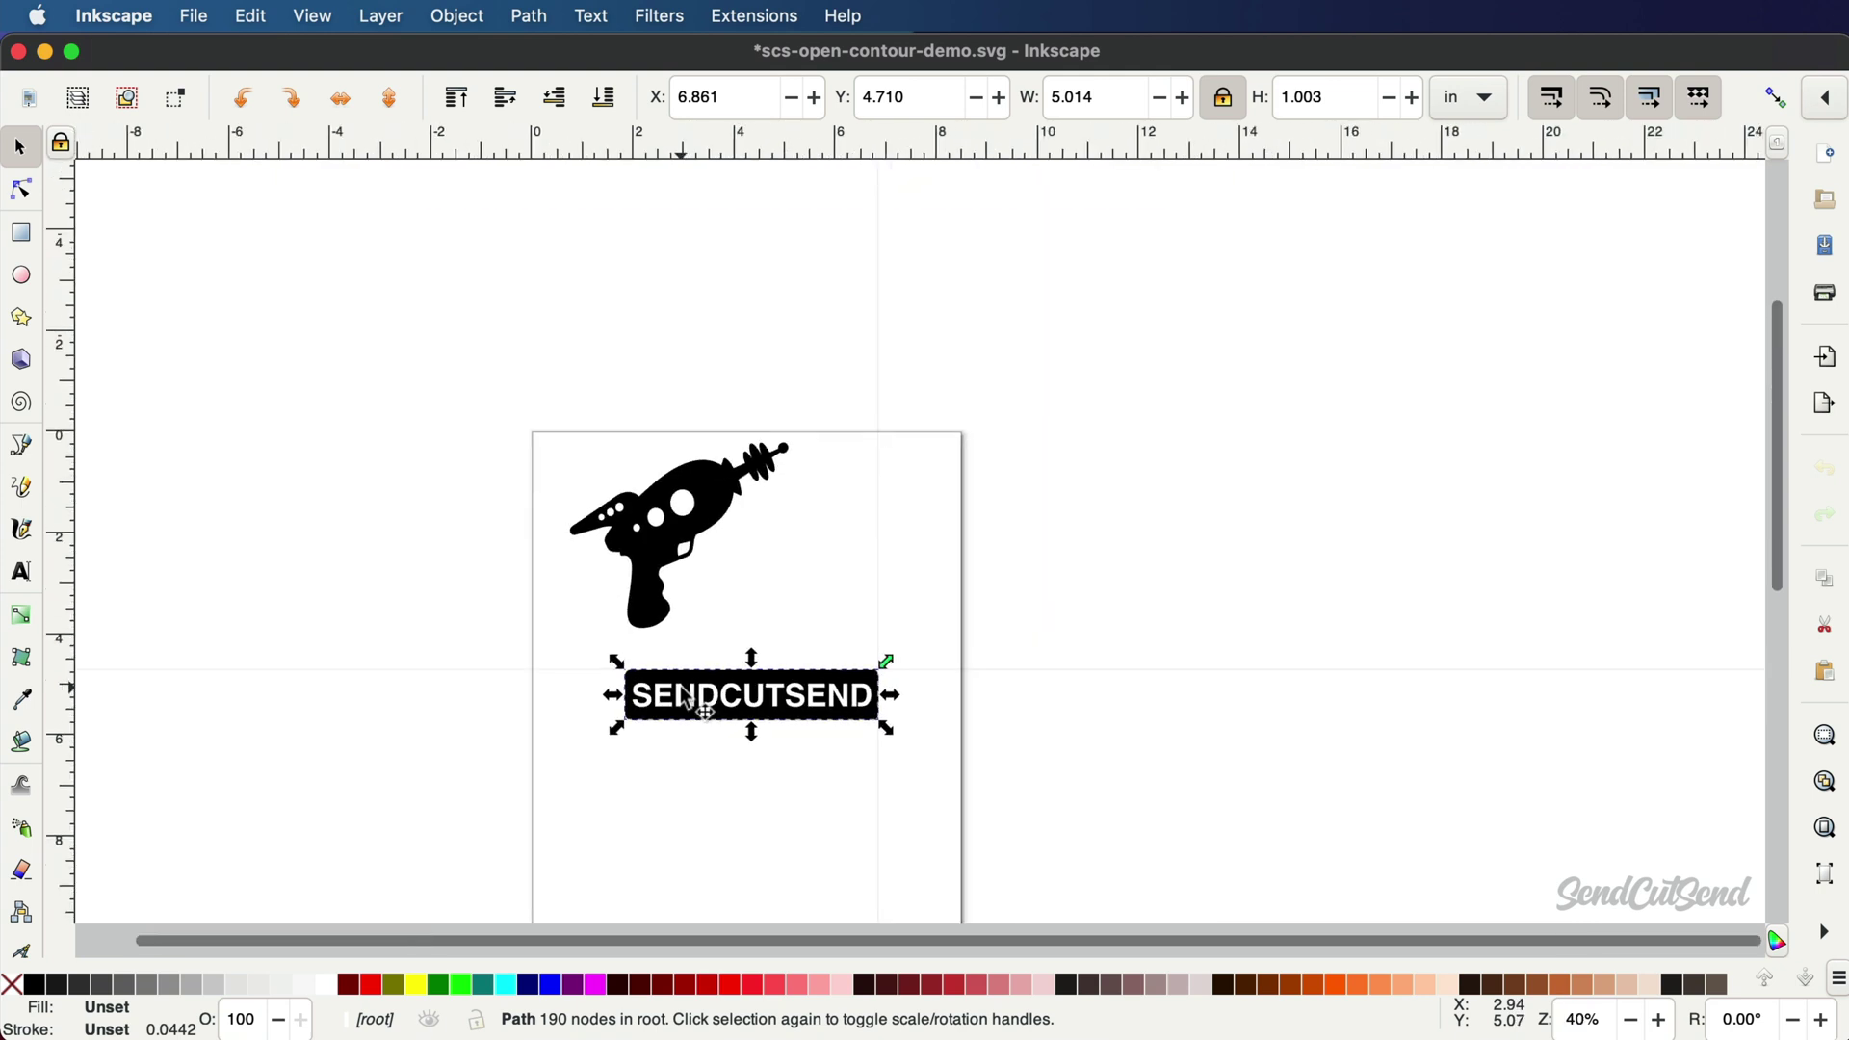
pyautogui.click(608, 435)
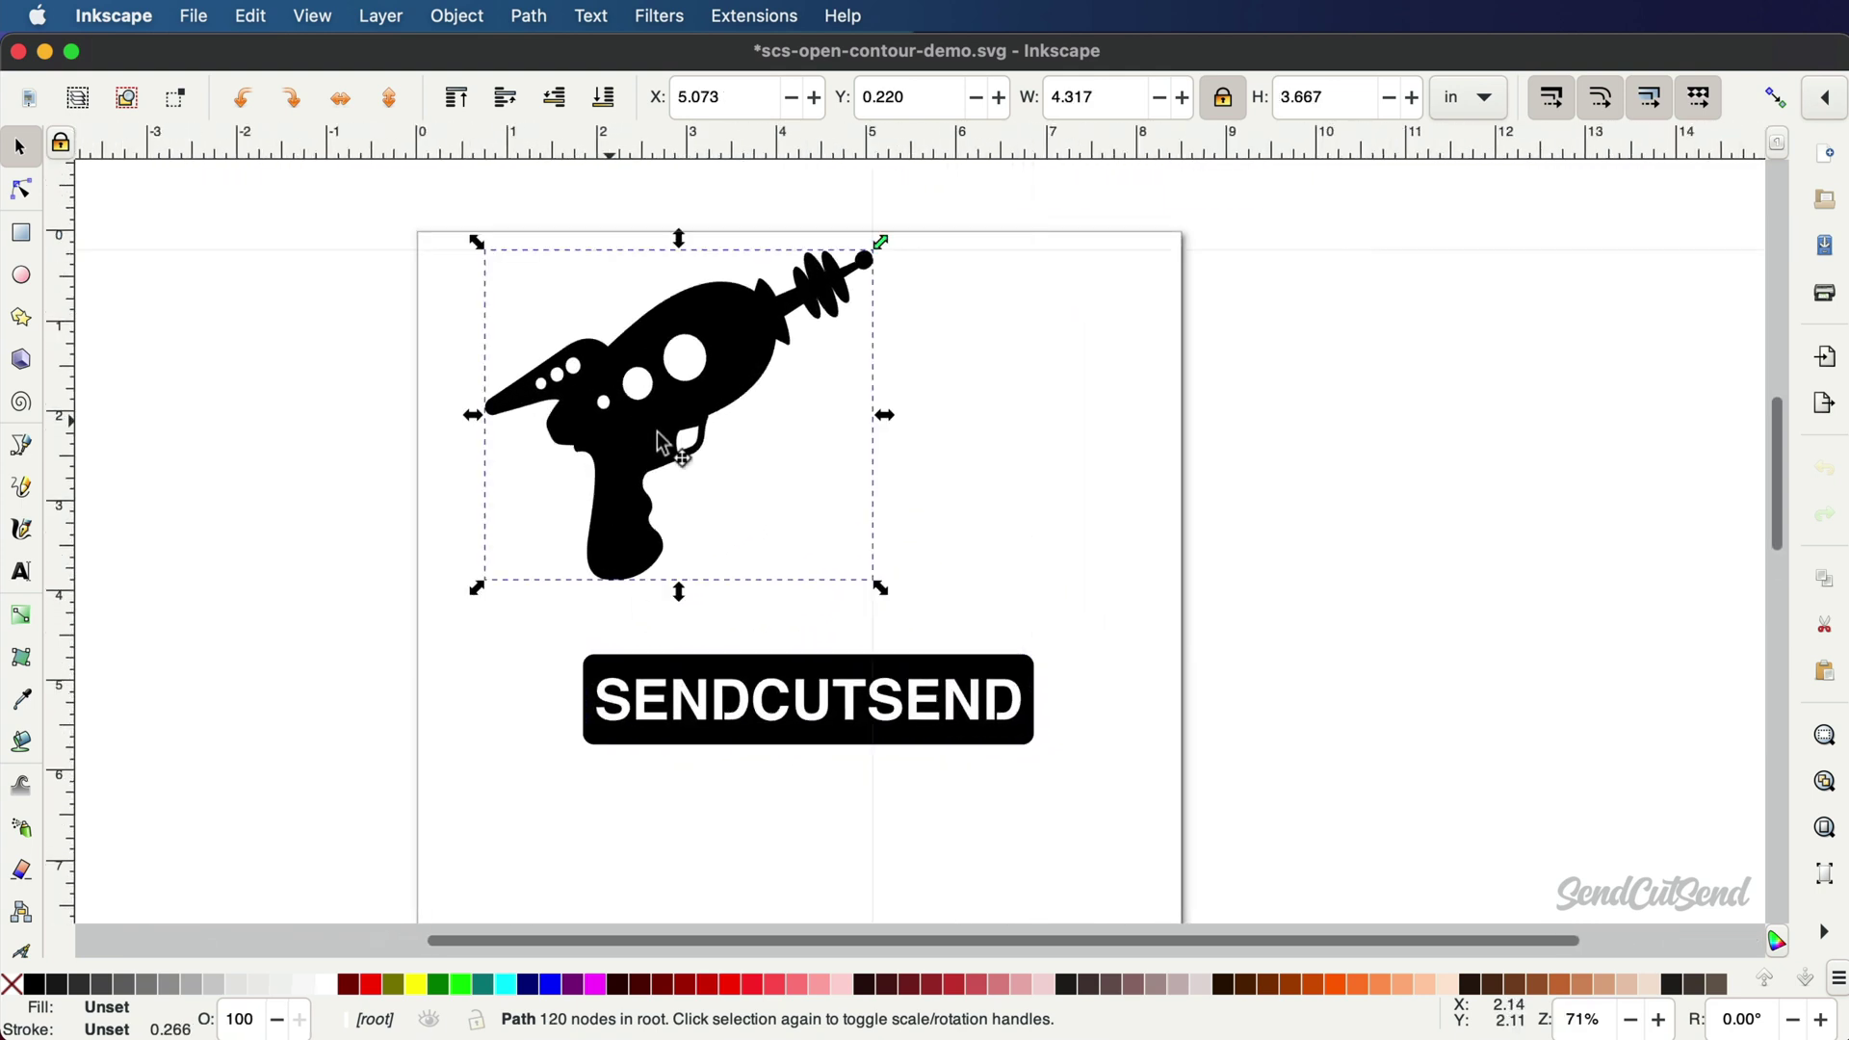
pyautogui.moveTo(609, 435); pyautogui.dragTo(752, 467)
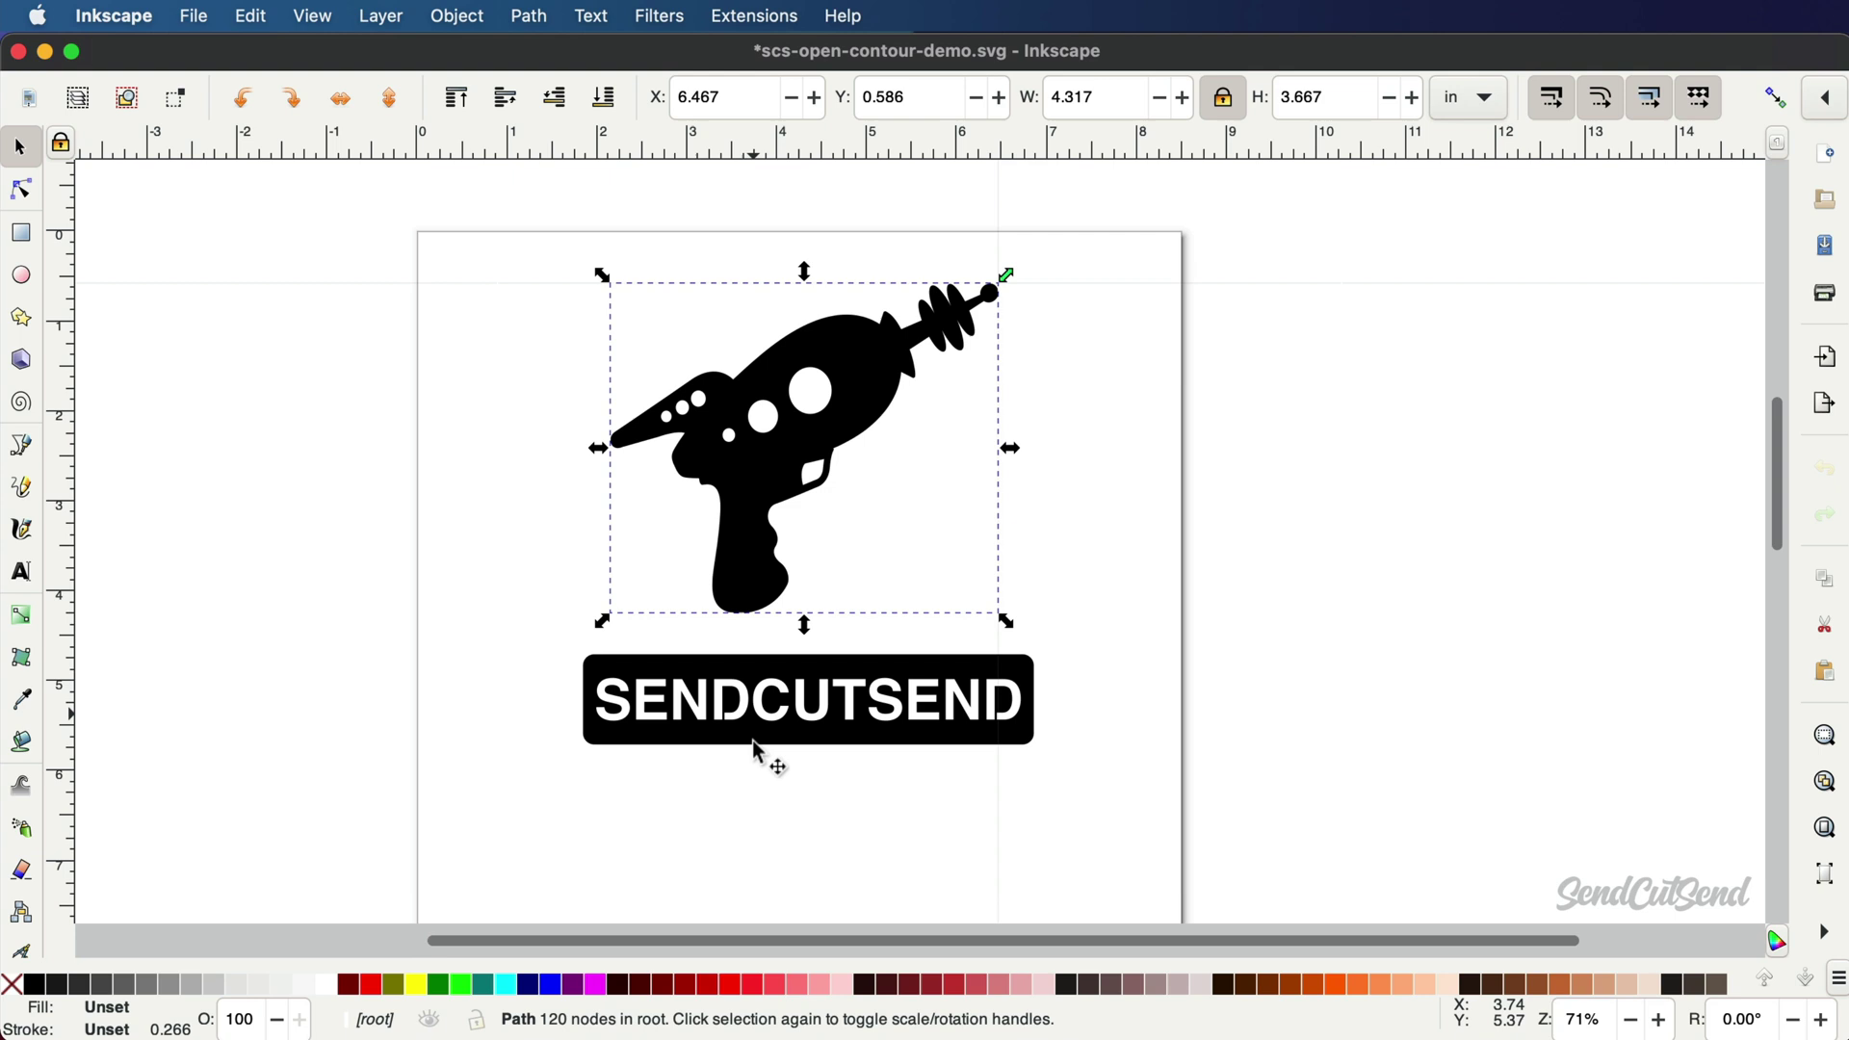
pyautogui.click(737, 792)
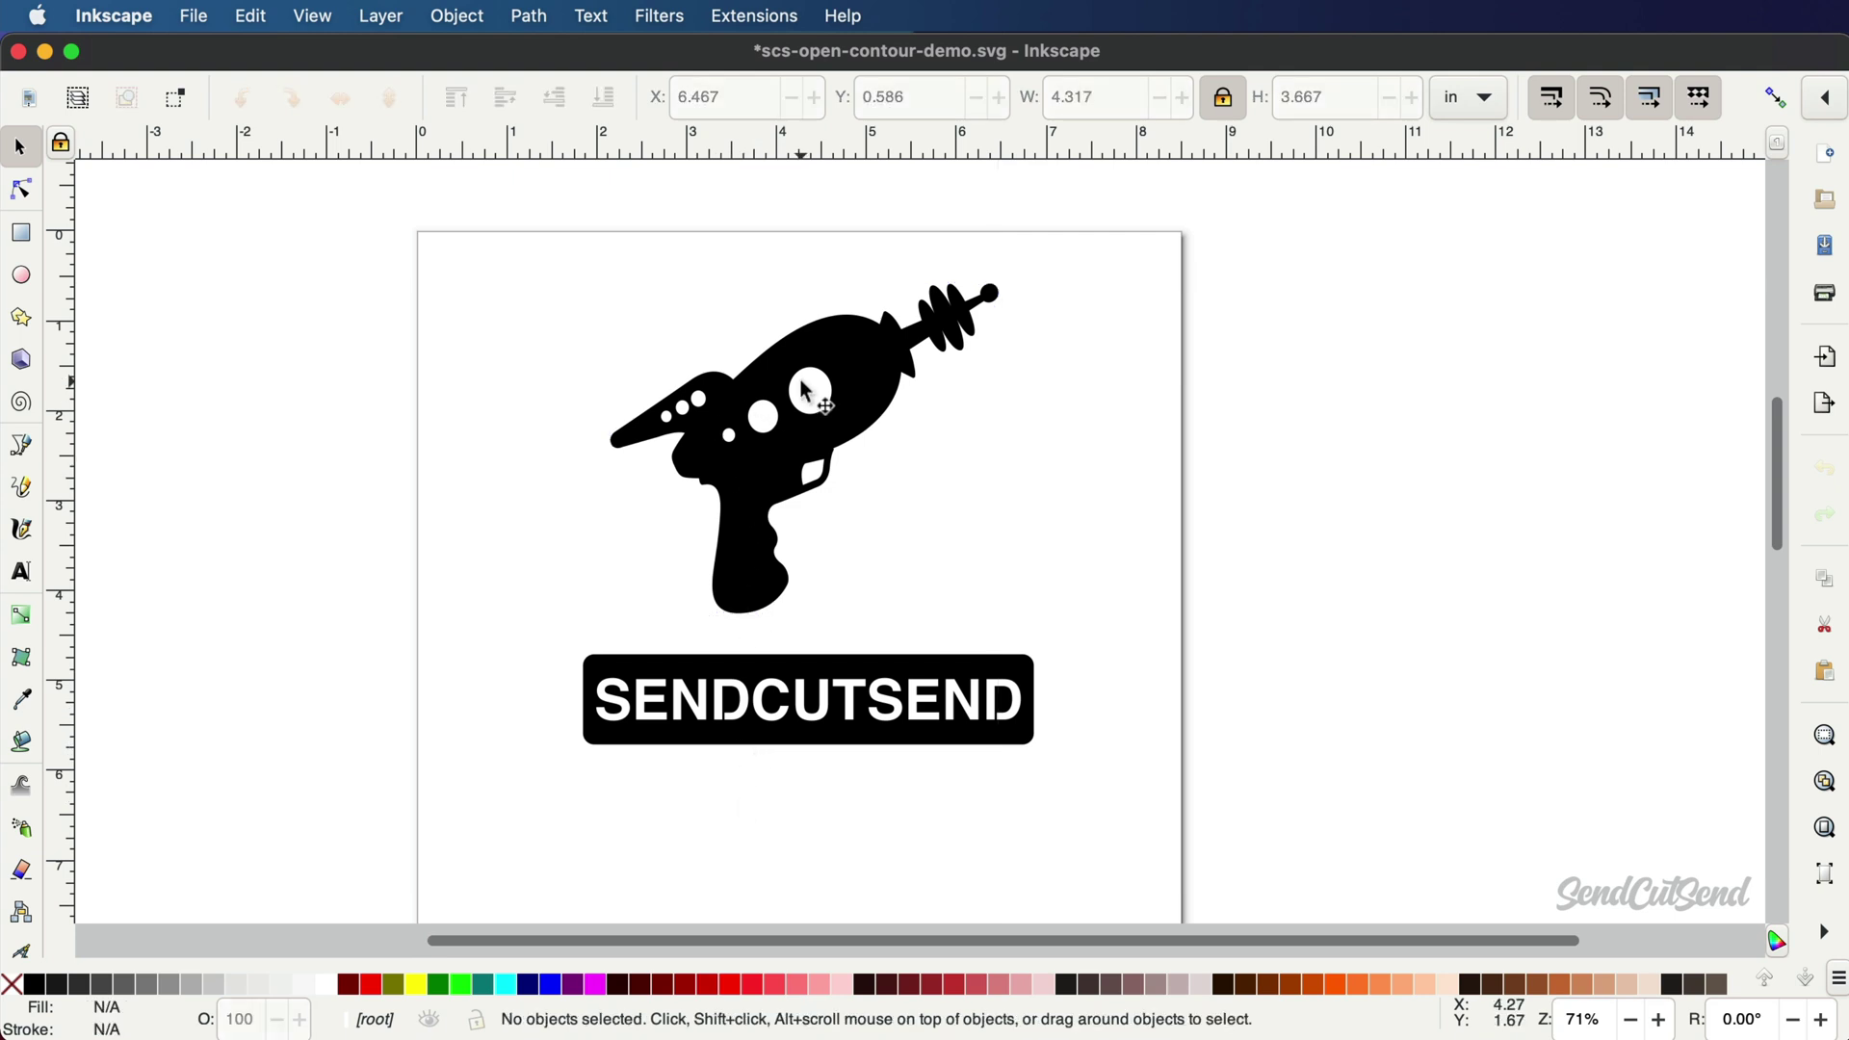
# Switch to Outline display mode and zoom in on the ray gun's coiled barrel tip.
pyautogui.keyDown('ctrl'); pyautogui.scroll(3, 802, 385); pyautogui.keyUp('ctrl')
pyautogui.hscroll(-2, 802, 390)
pyautogui.scroll(1, 802, 390)
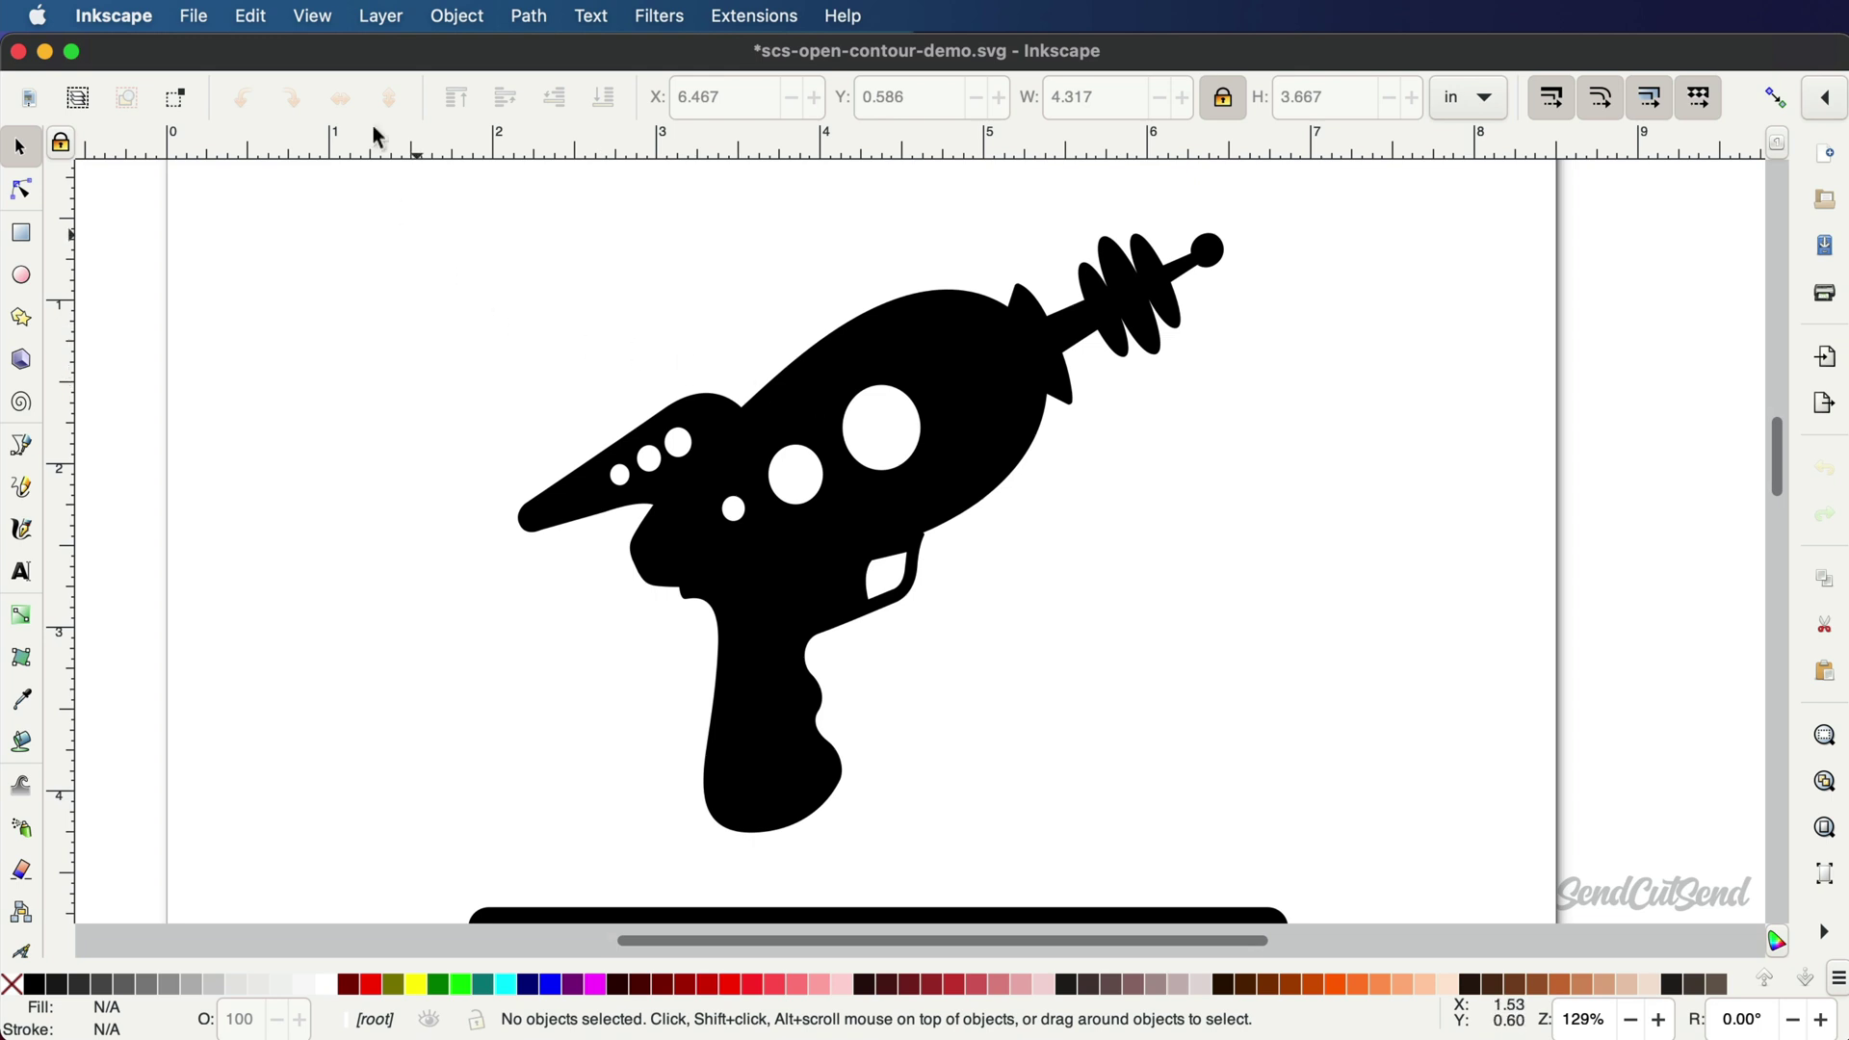
pyautogui.click(311, 11)
pyautogui.moveTo(308, 112)
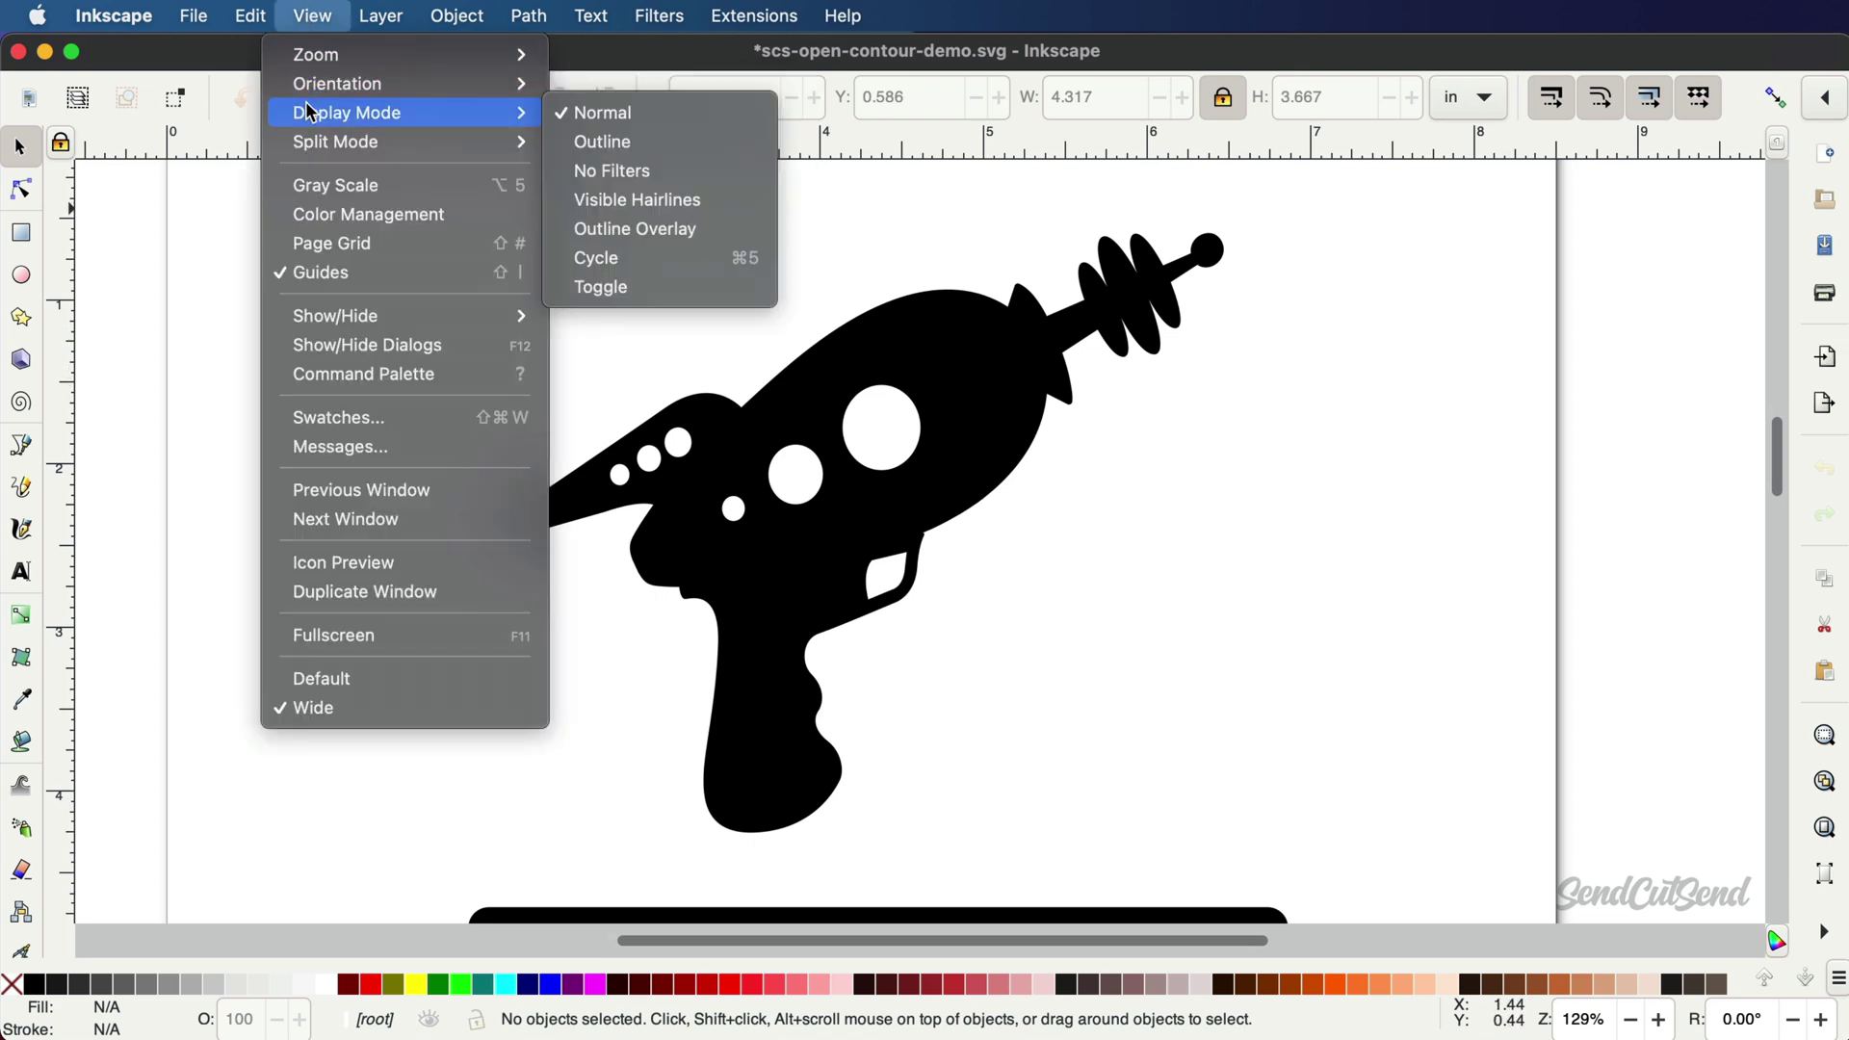
pyautogui.click(644, 141)
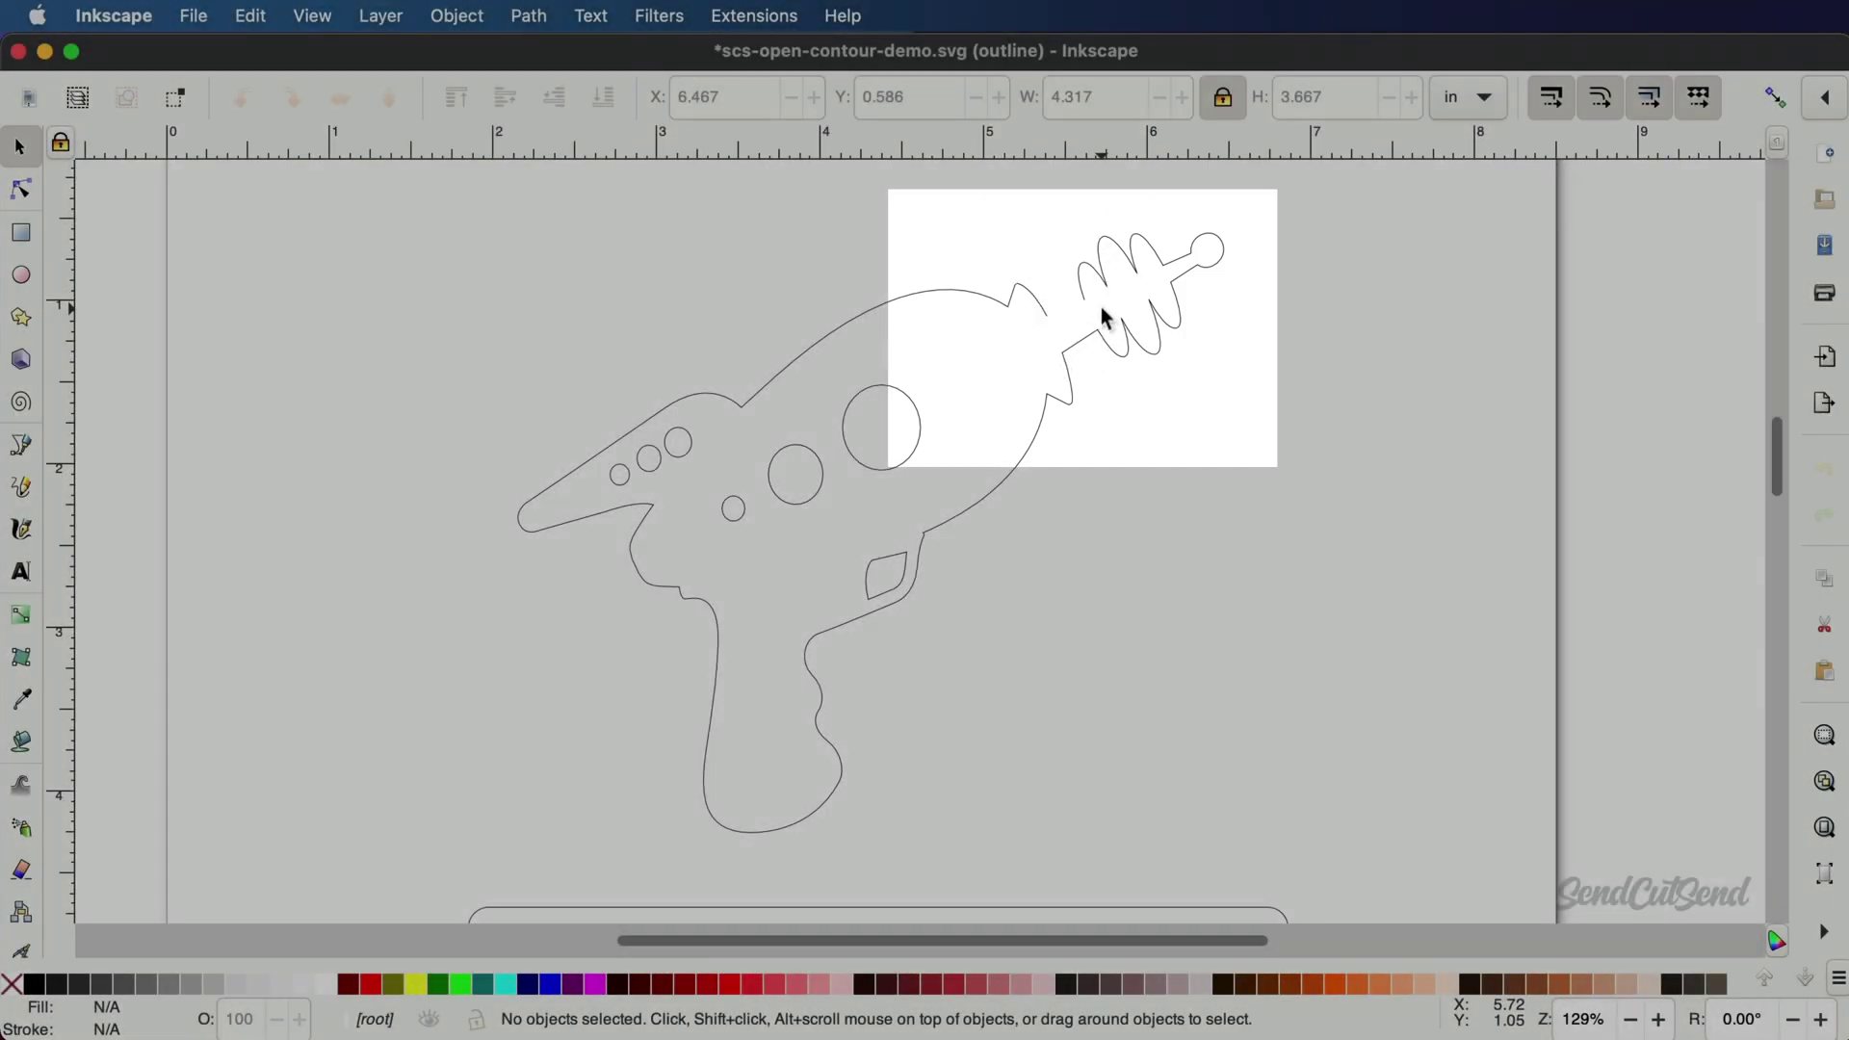
pyautogui.scroll(7, 1101, 308)
pyautogui.hscroll(5, 1101, 308)
pyautogui.scroll(4, 835, 655)
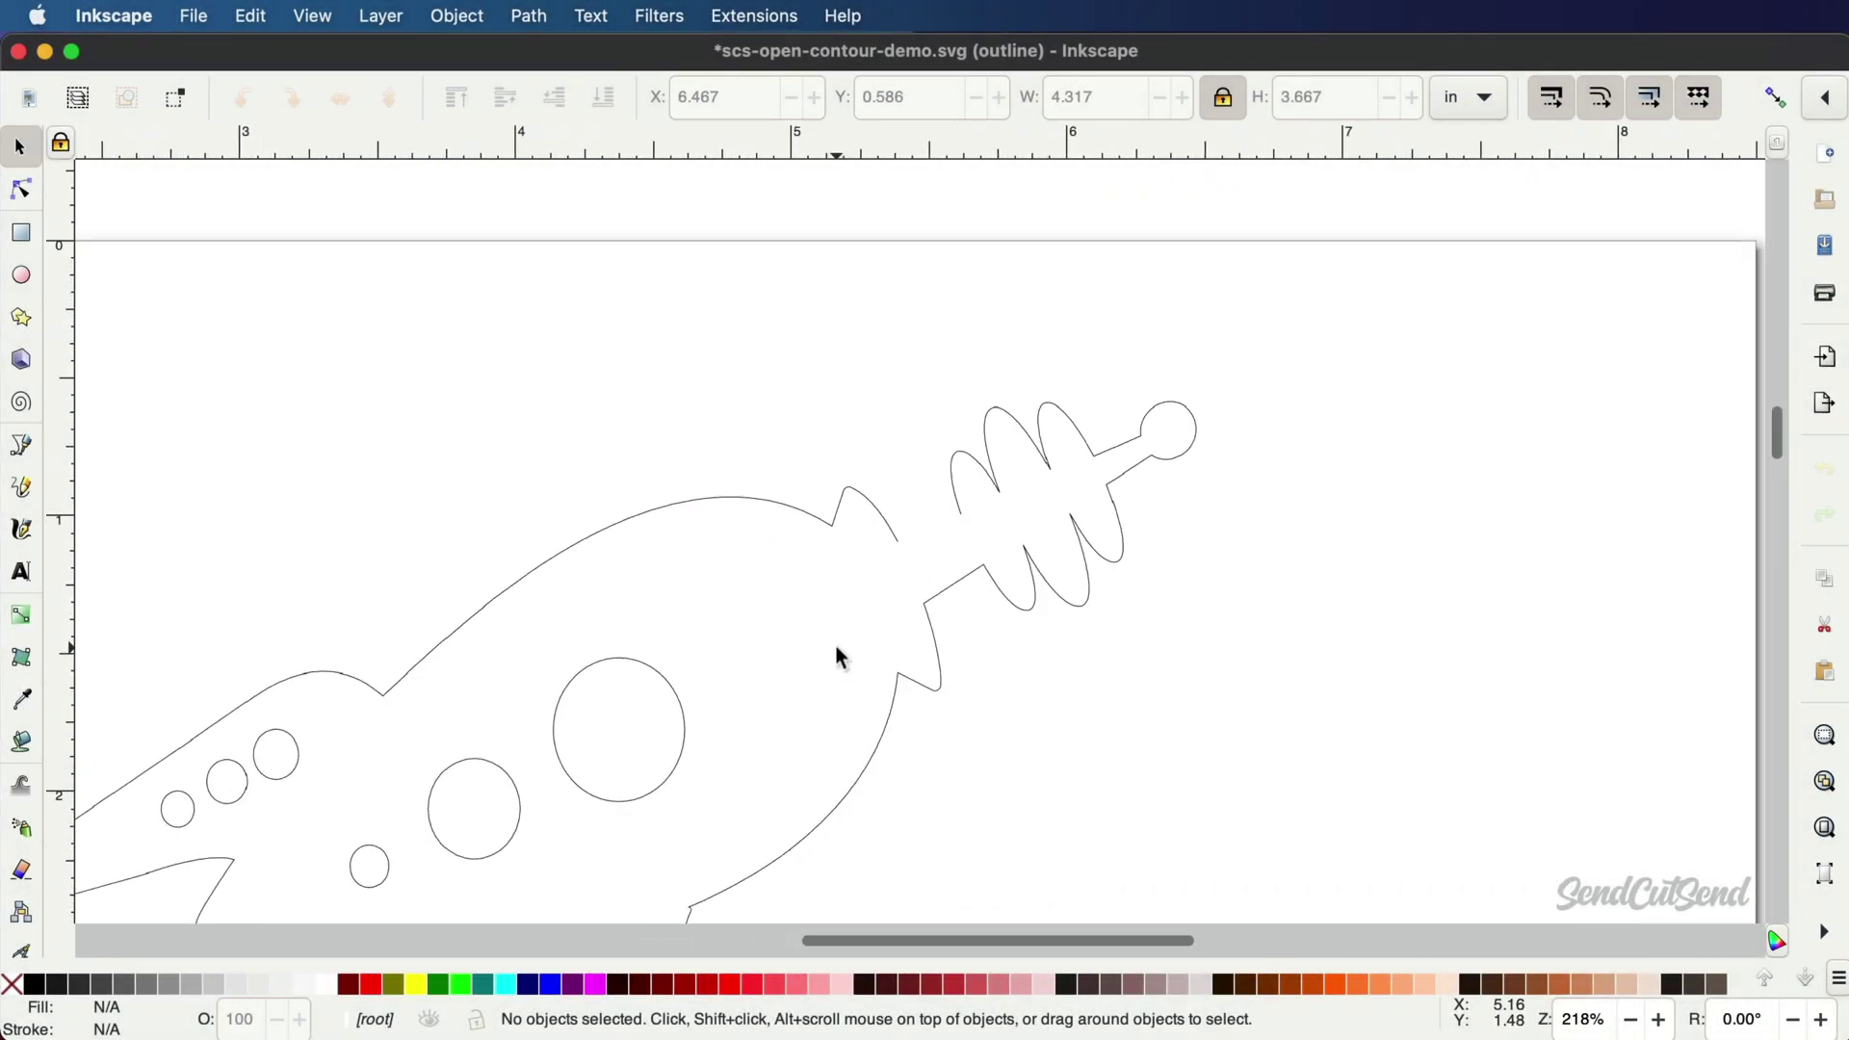
pyautogui.scroll(2, 836, 649)
pyautogui.hscroll(2, 836, 649)
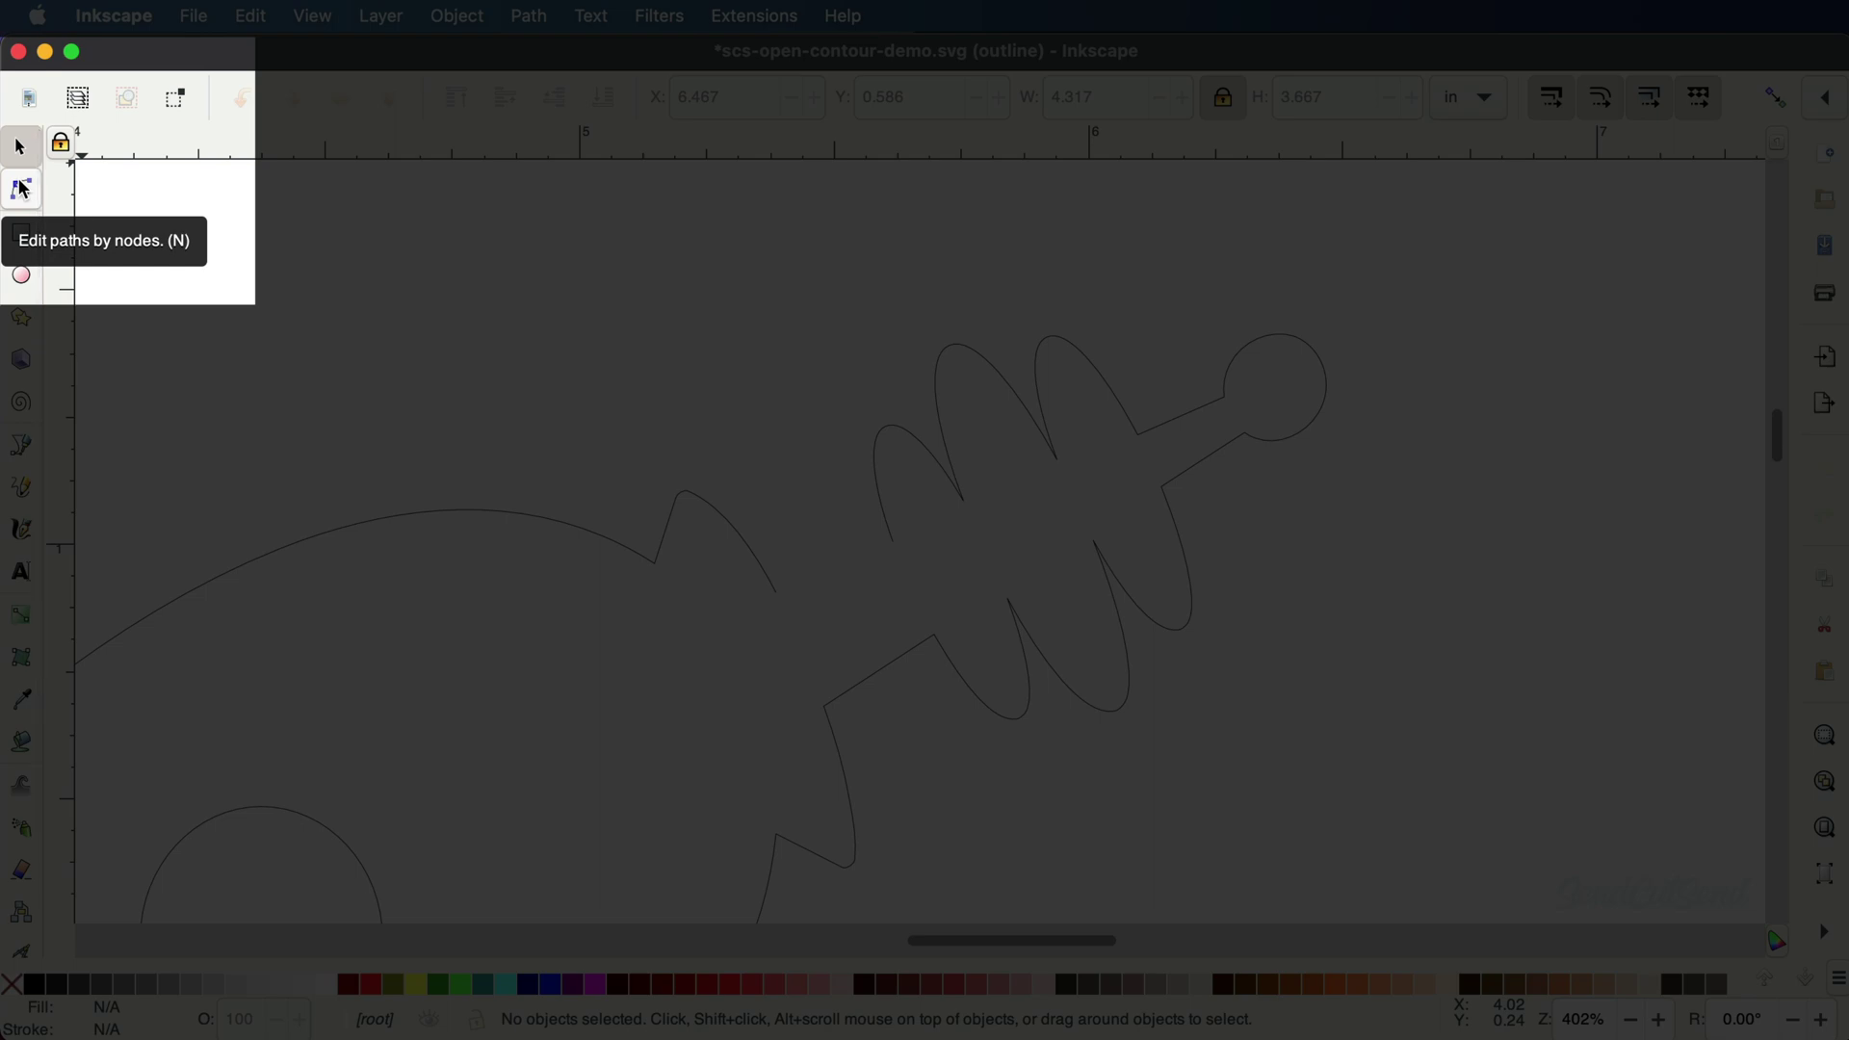
# With the Node tool, display the nodes of the ray gun path.
pyautogui.click(21, 189)
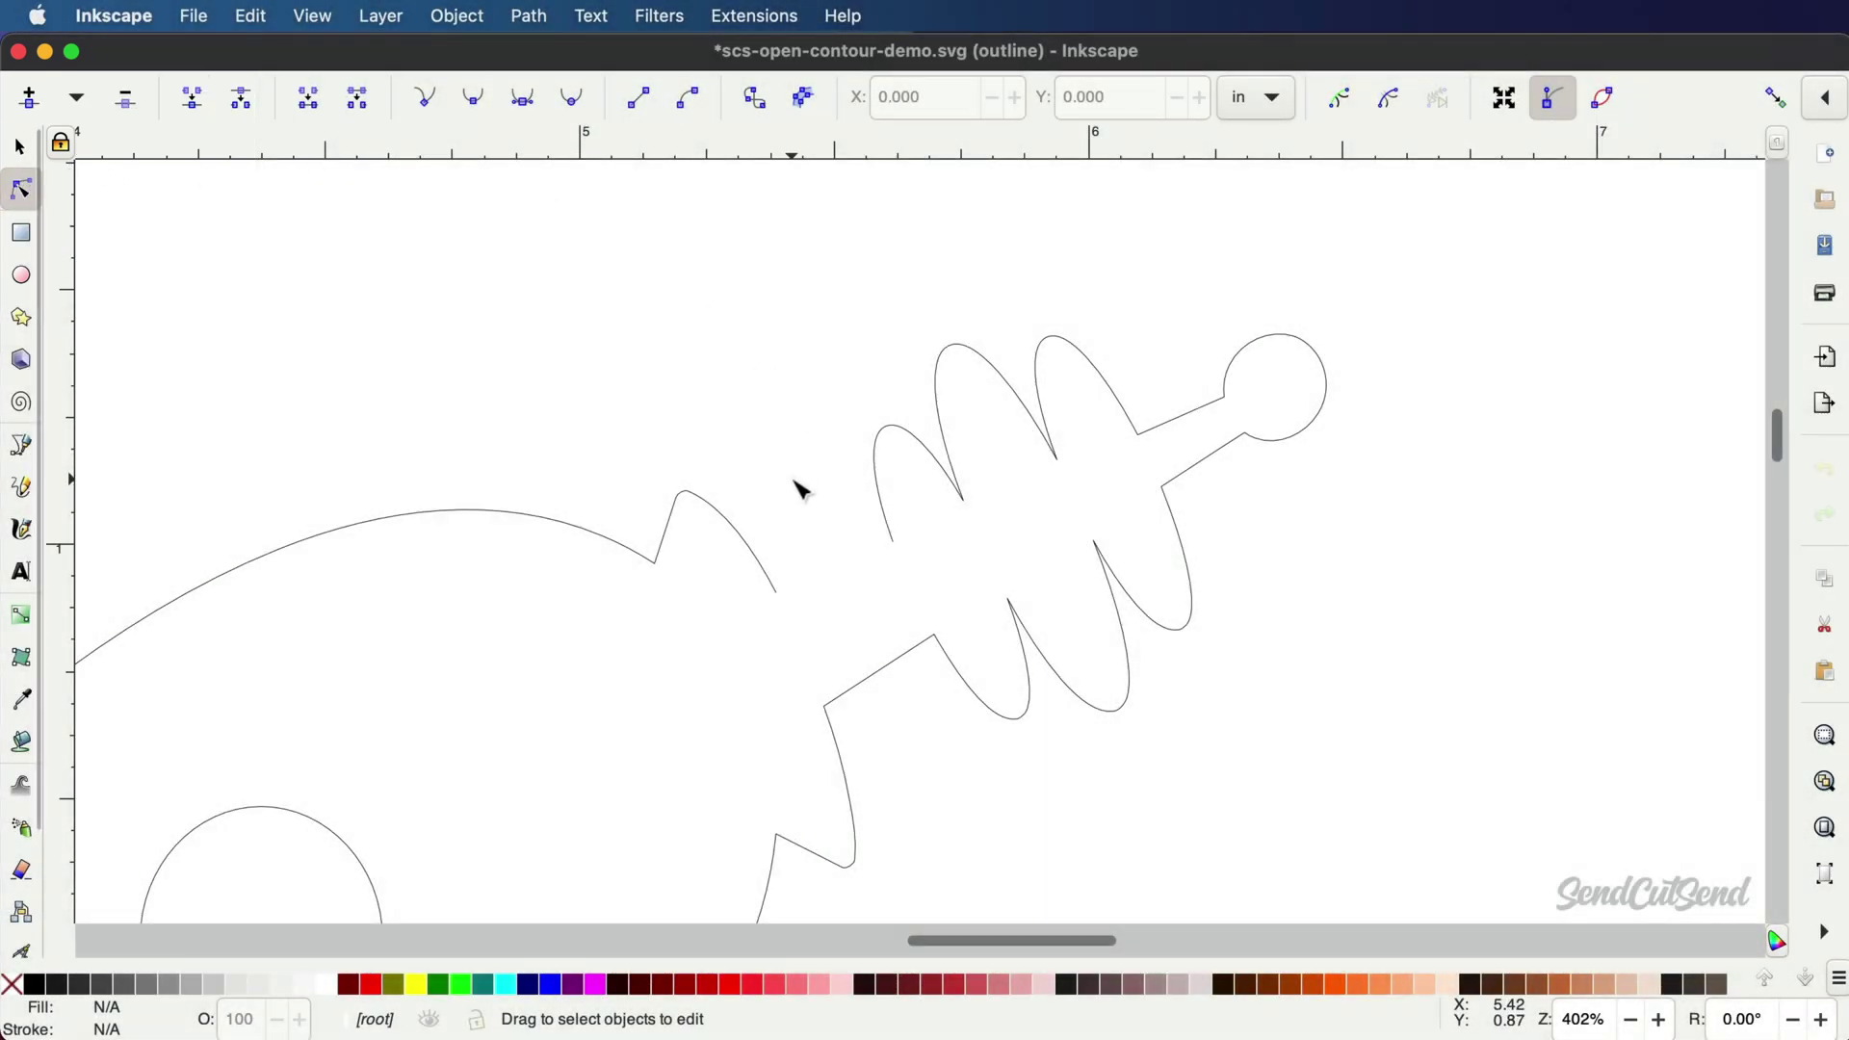
pyautogui.click(775, 588)
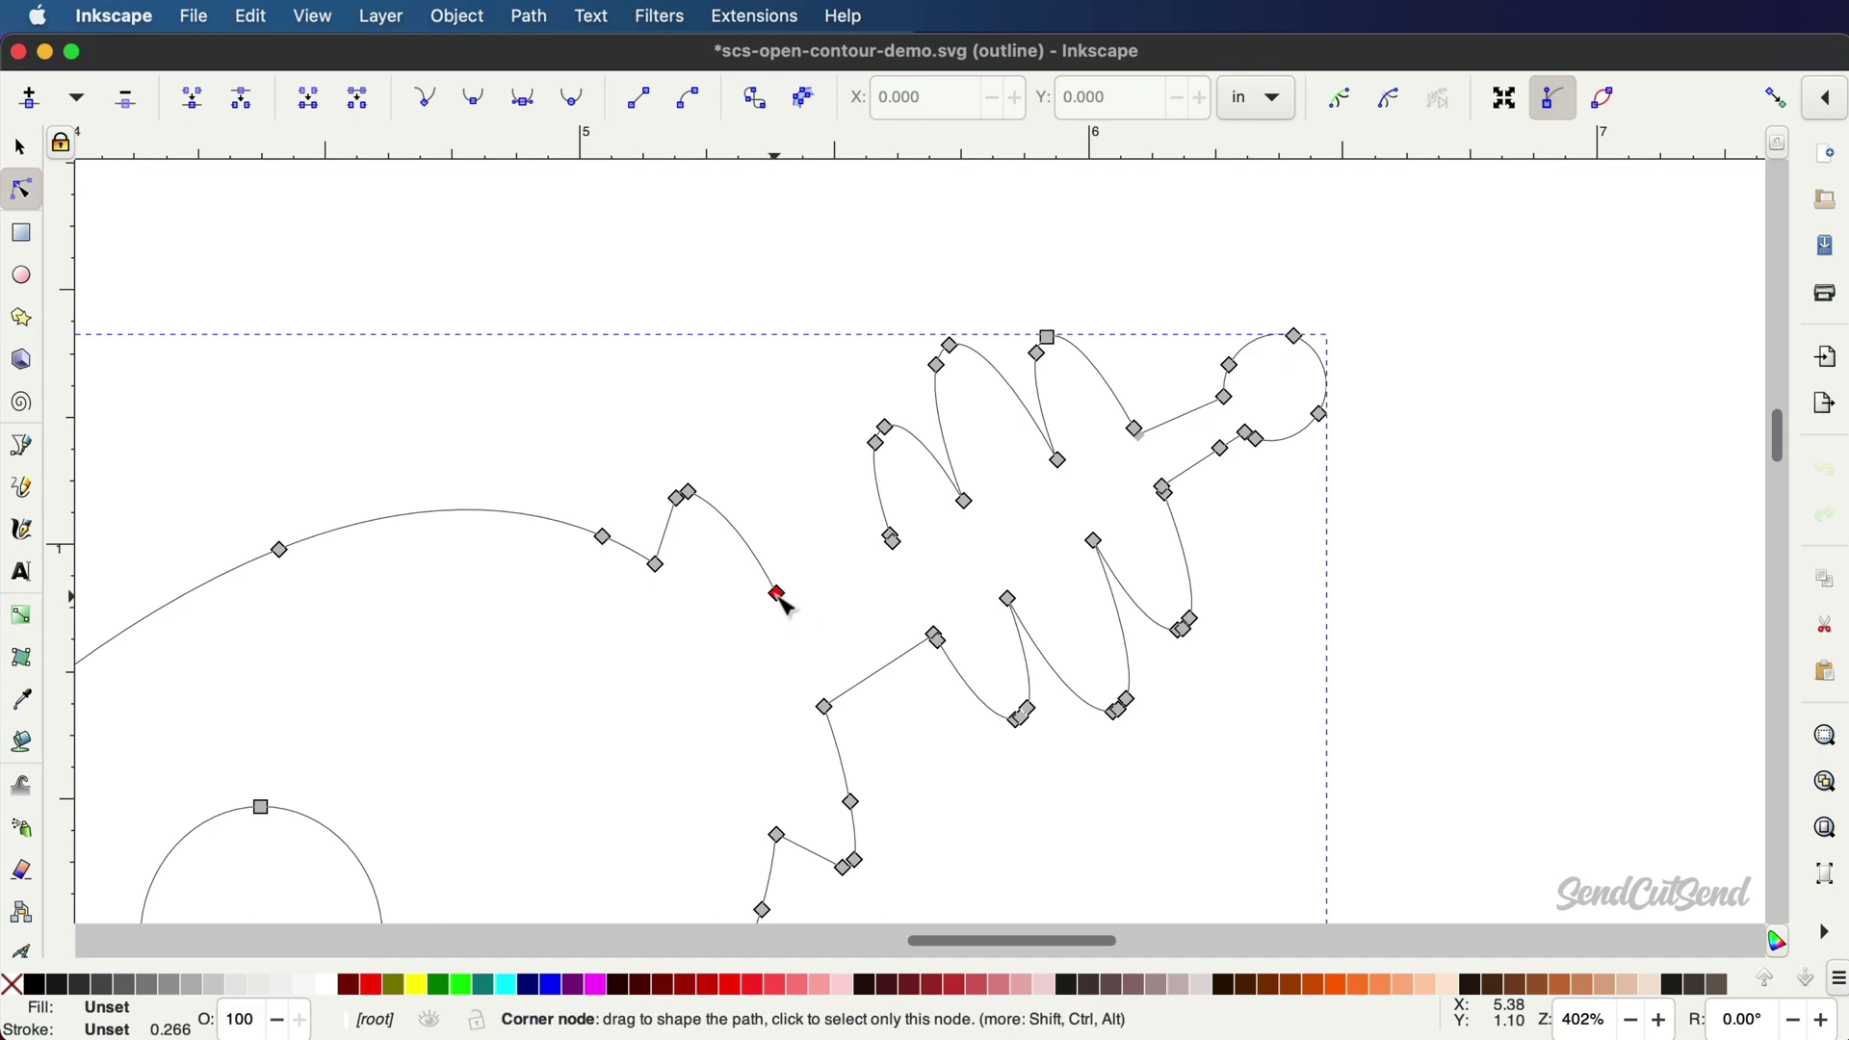
pyautogui.click(778, 594)
pyautogui.press('Escape')
pyautogui.scroll(3, 900, 563)
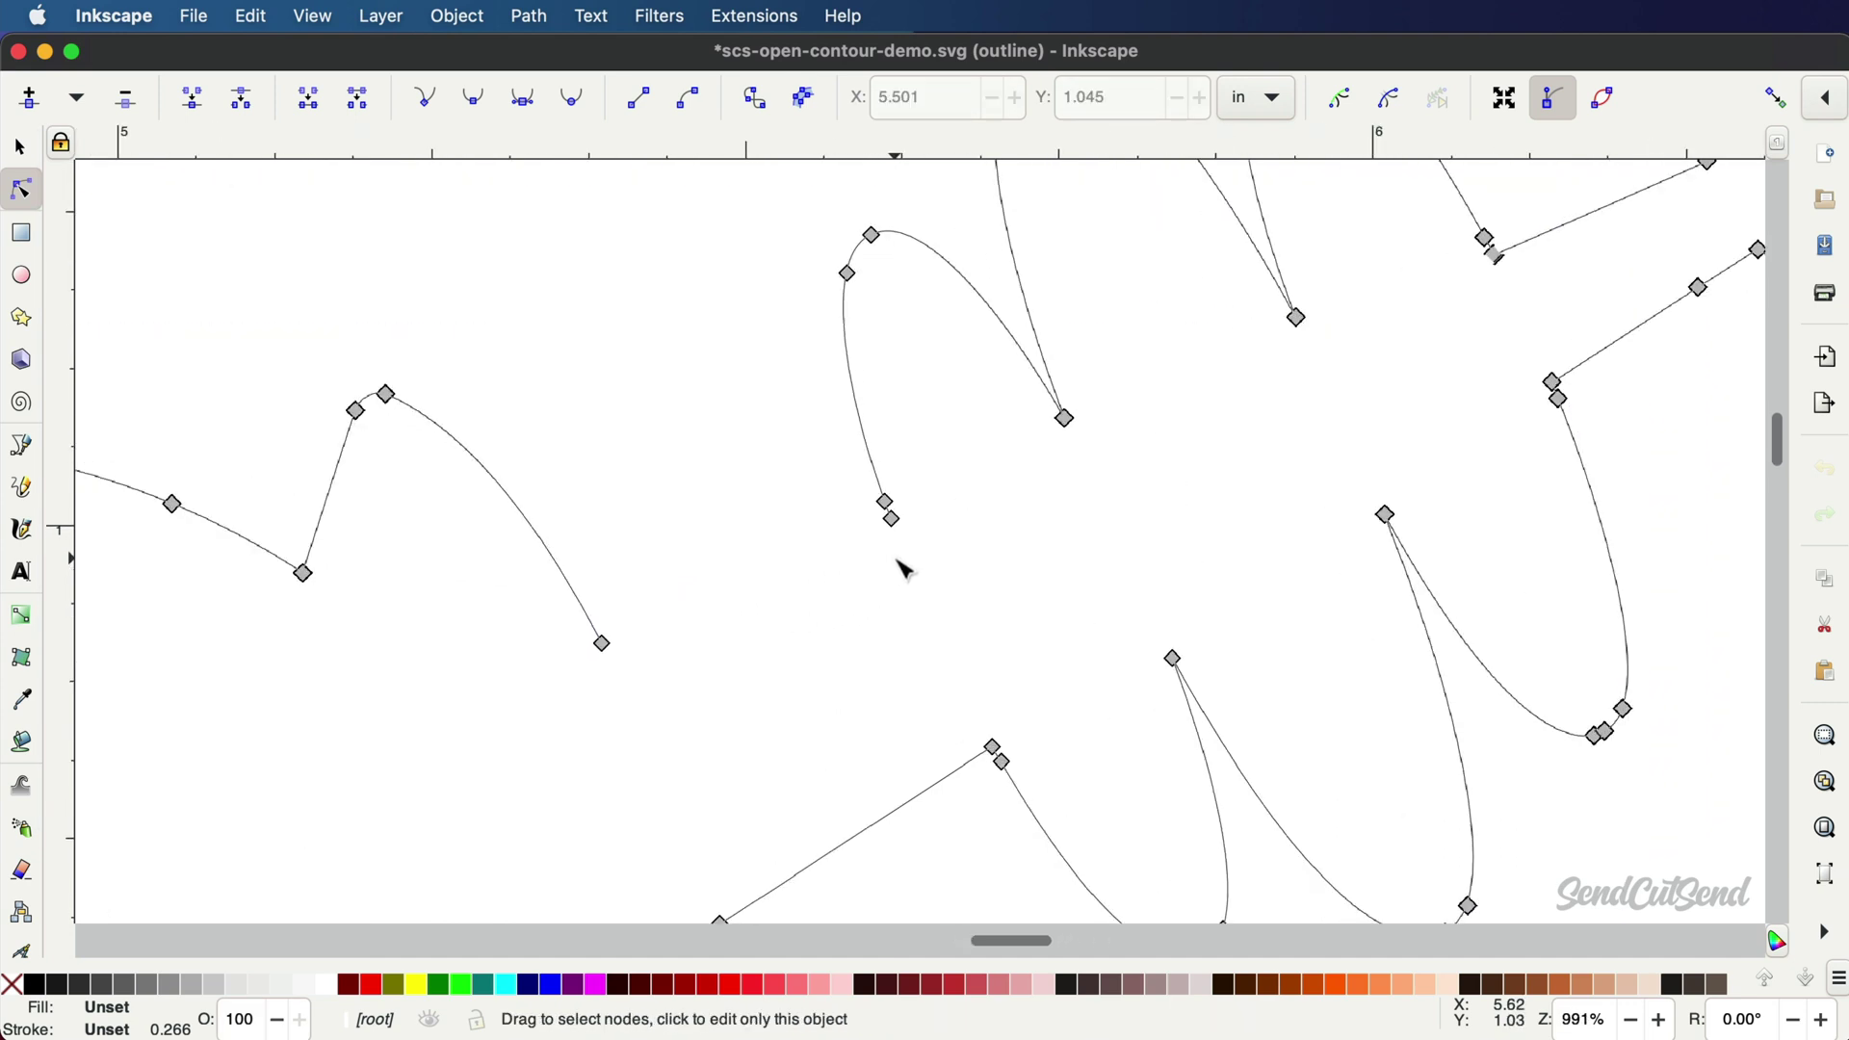
pyautogui.scroll(1, 900, 568)
# Join the two loose end nodes near the coils with a new straight segment.
pyautogui.click(887, 505)
pyautogui.keyDown('shift'); pyautogui.click(580, 650); pyautogui.keyUp('shift')
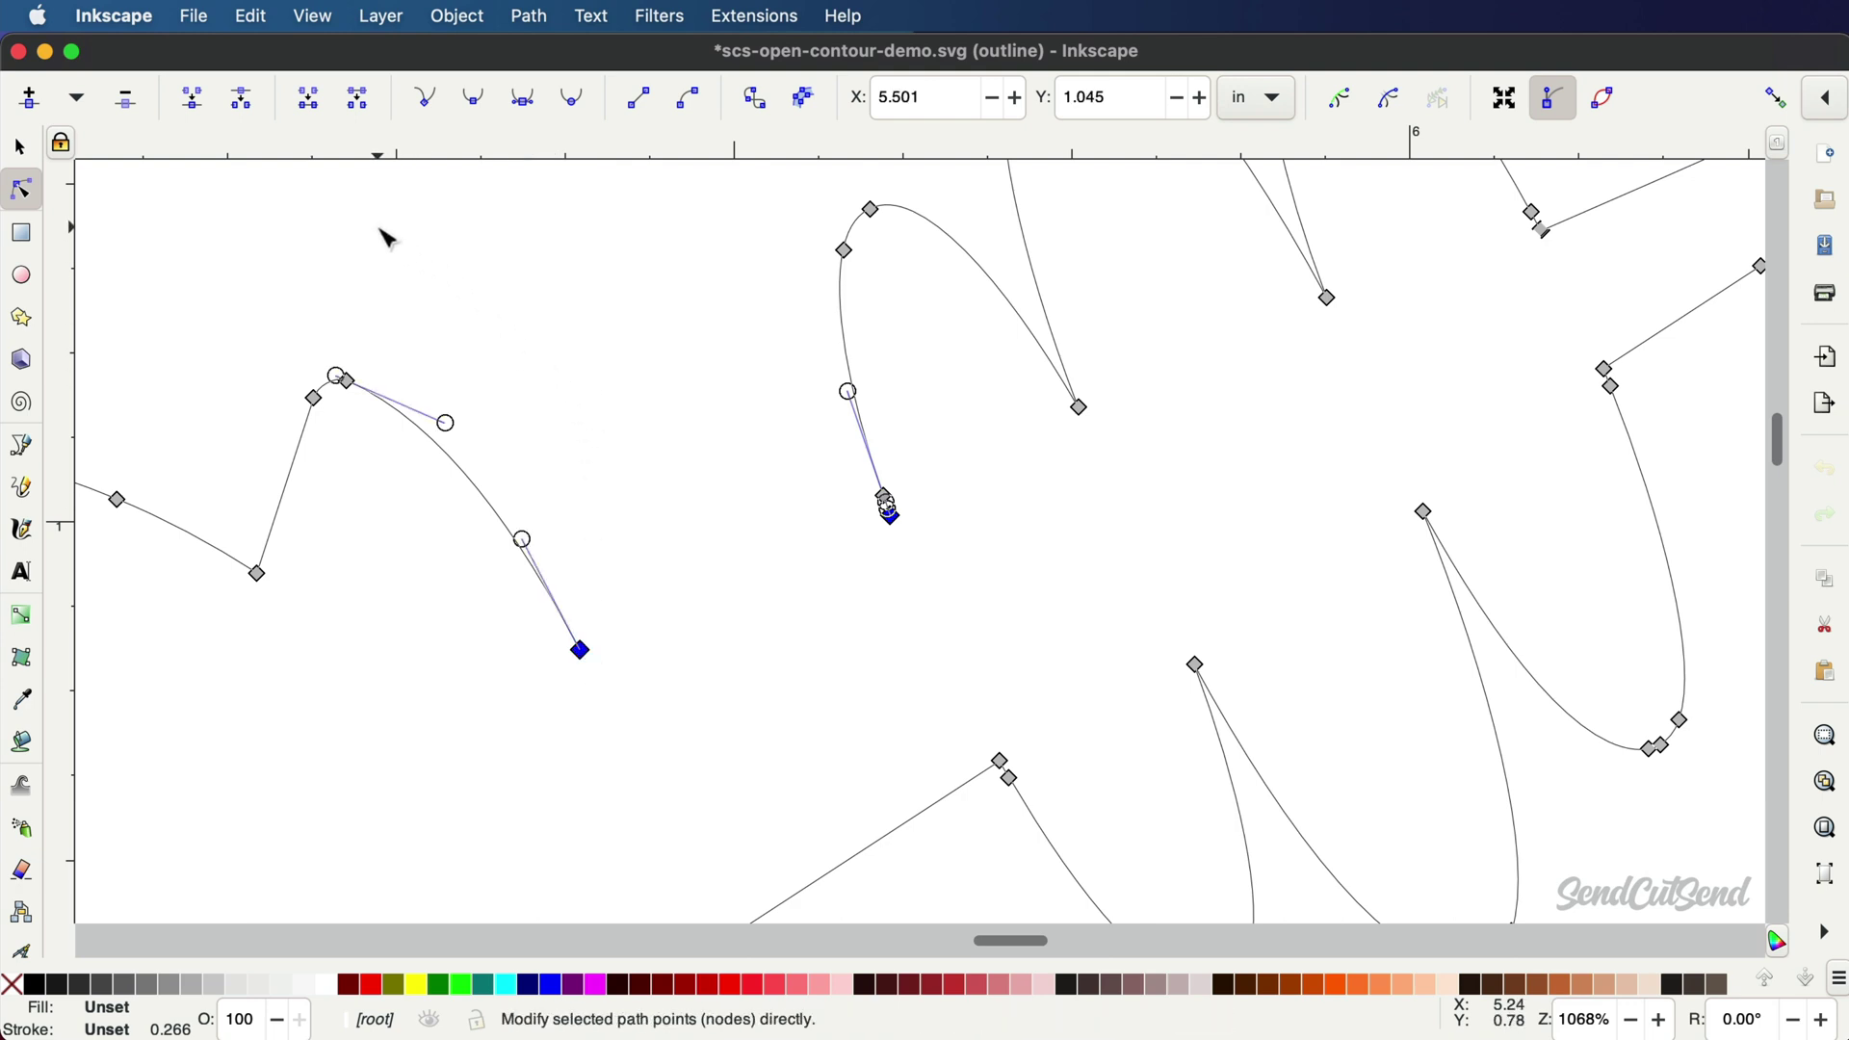
pyautogui.click(321, 100)
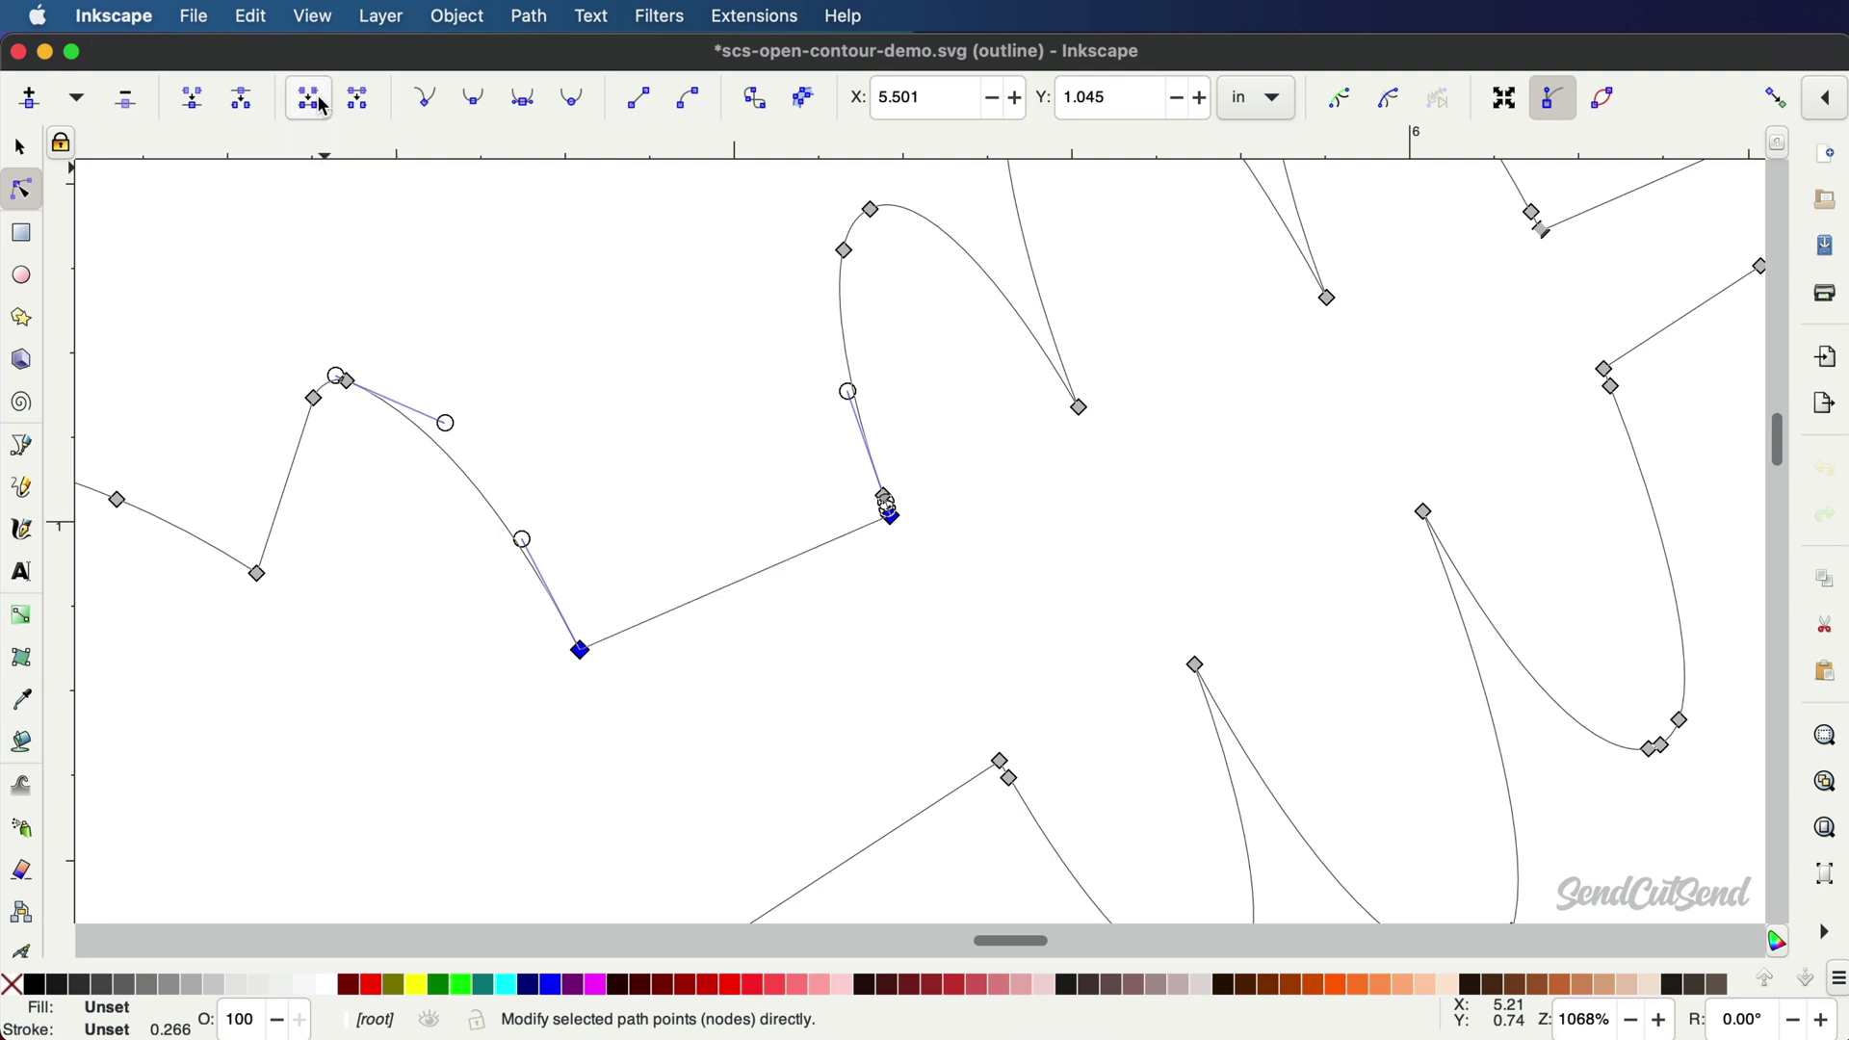
pyautogui.click(436, 265)
pyautogui.scroll(-4, 540, 306)
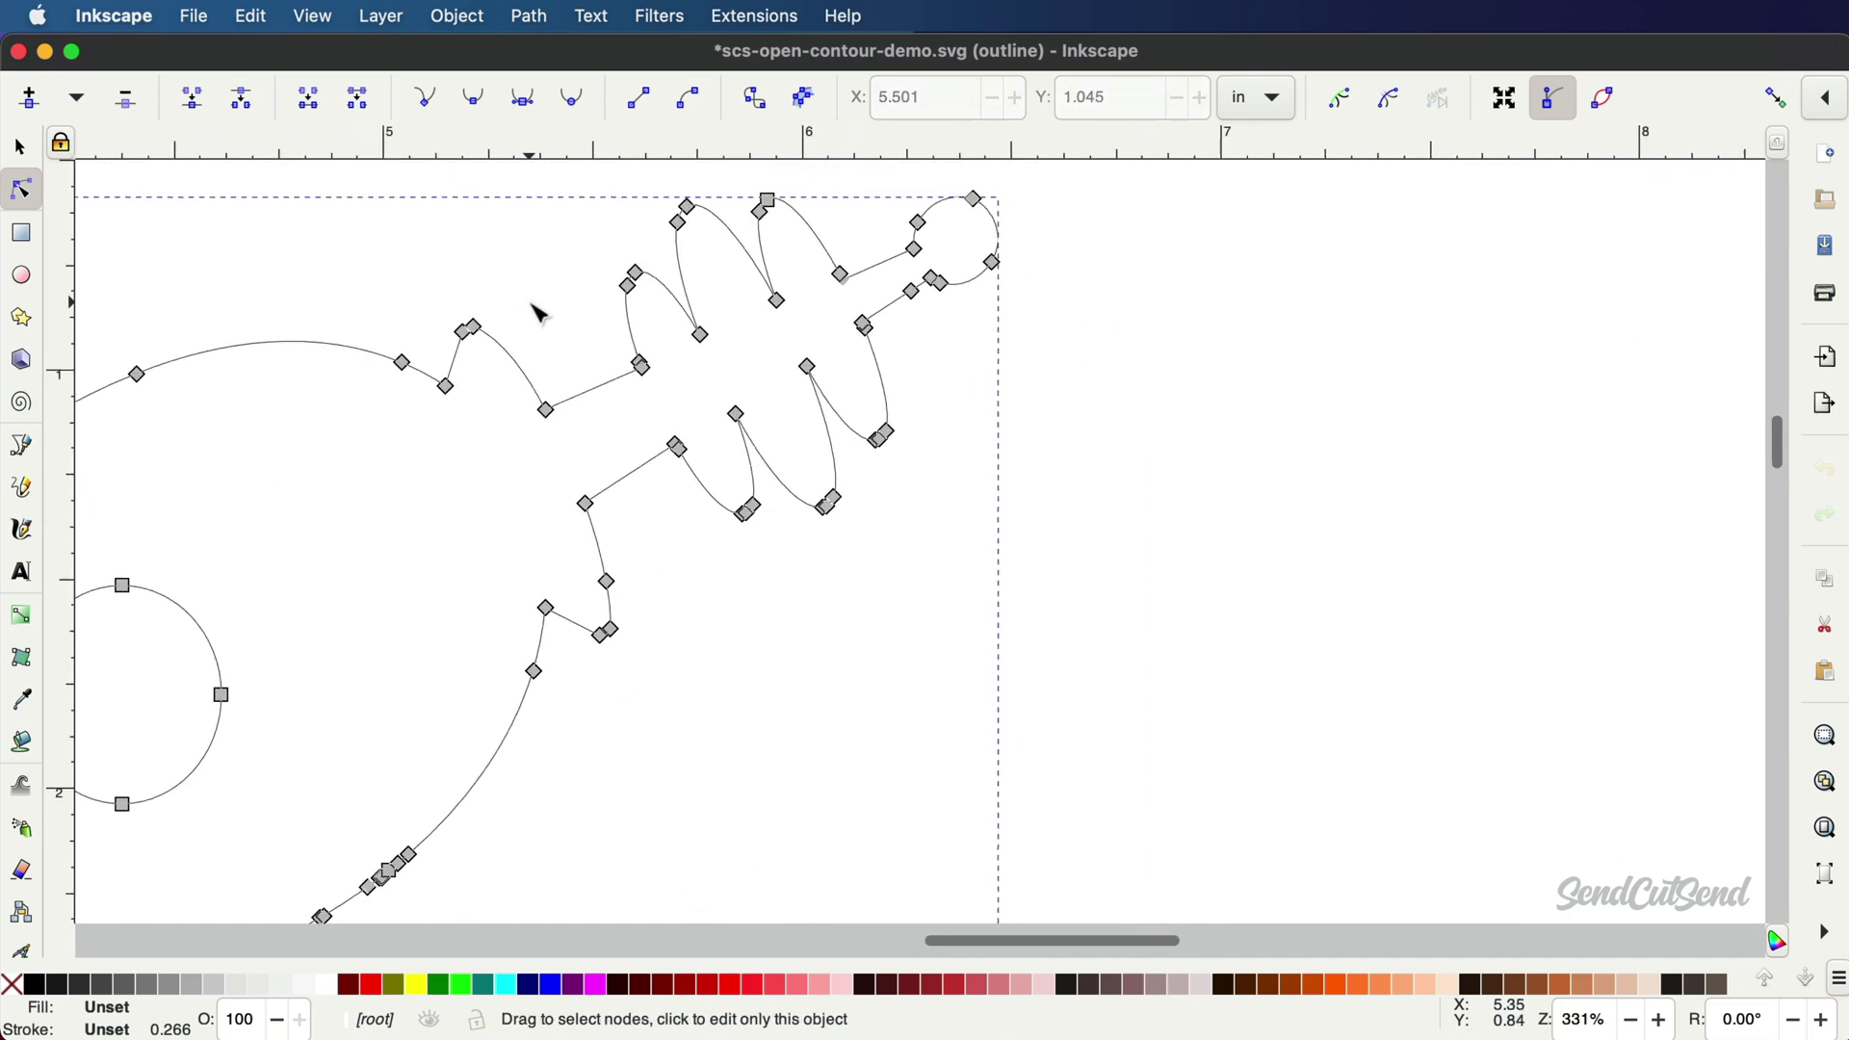
pyautogui.scroll(-3, 538, 311)
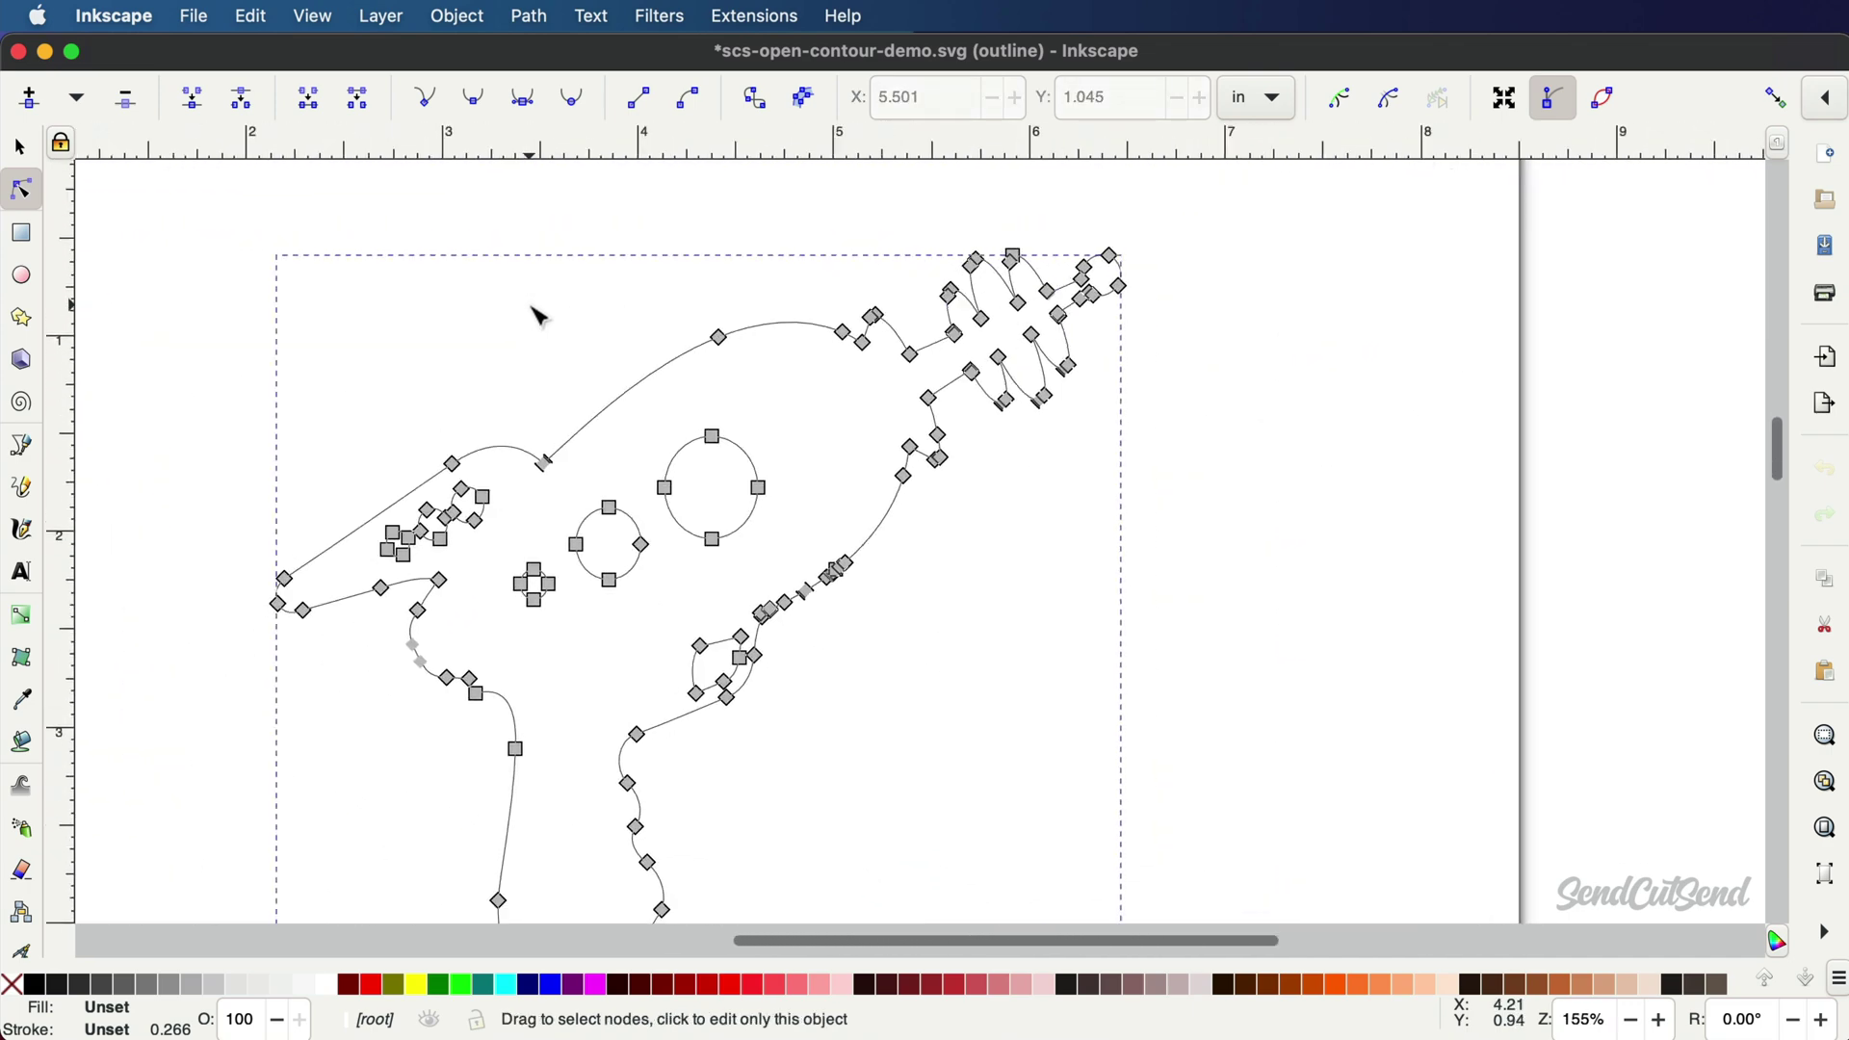
pyautogui.hscroll(-3, 534, 311)
# Deselect the path nodes and open the Layers and Objects panel.
pyautogui.click(279, 287)
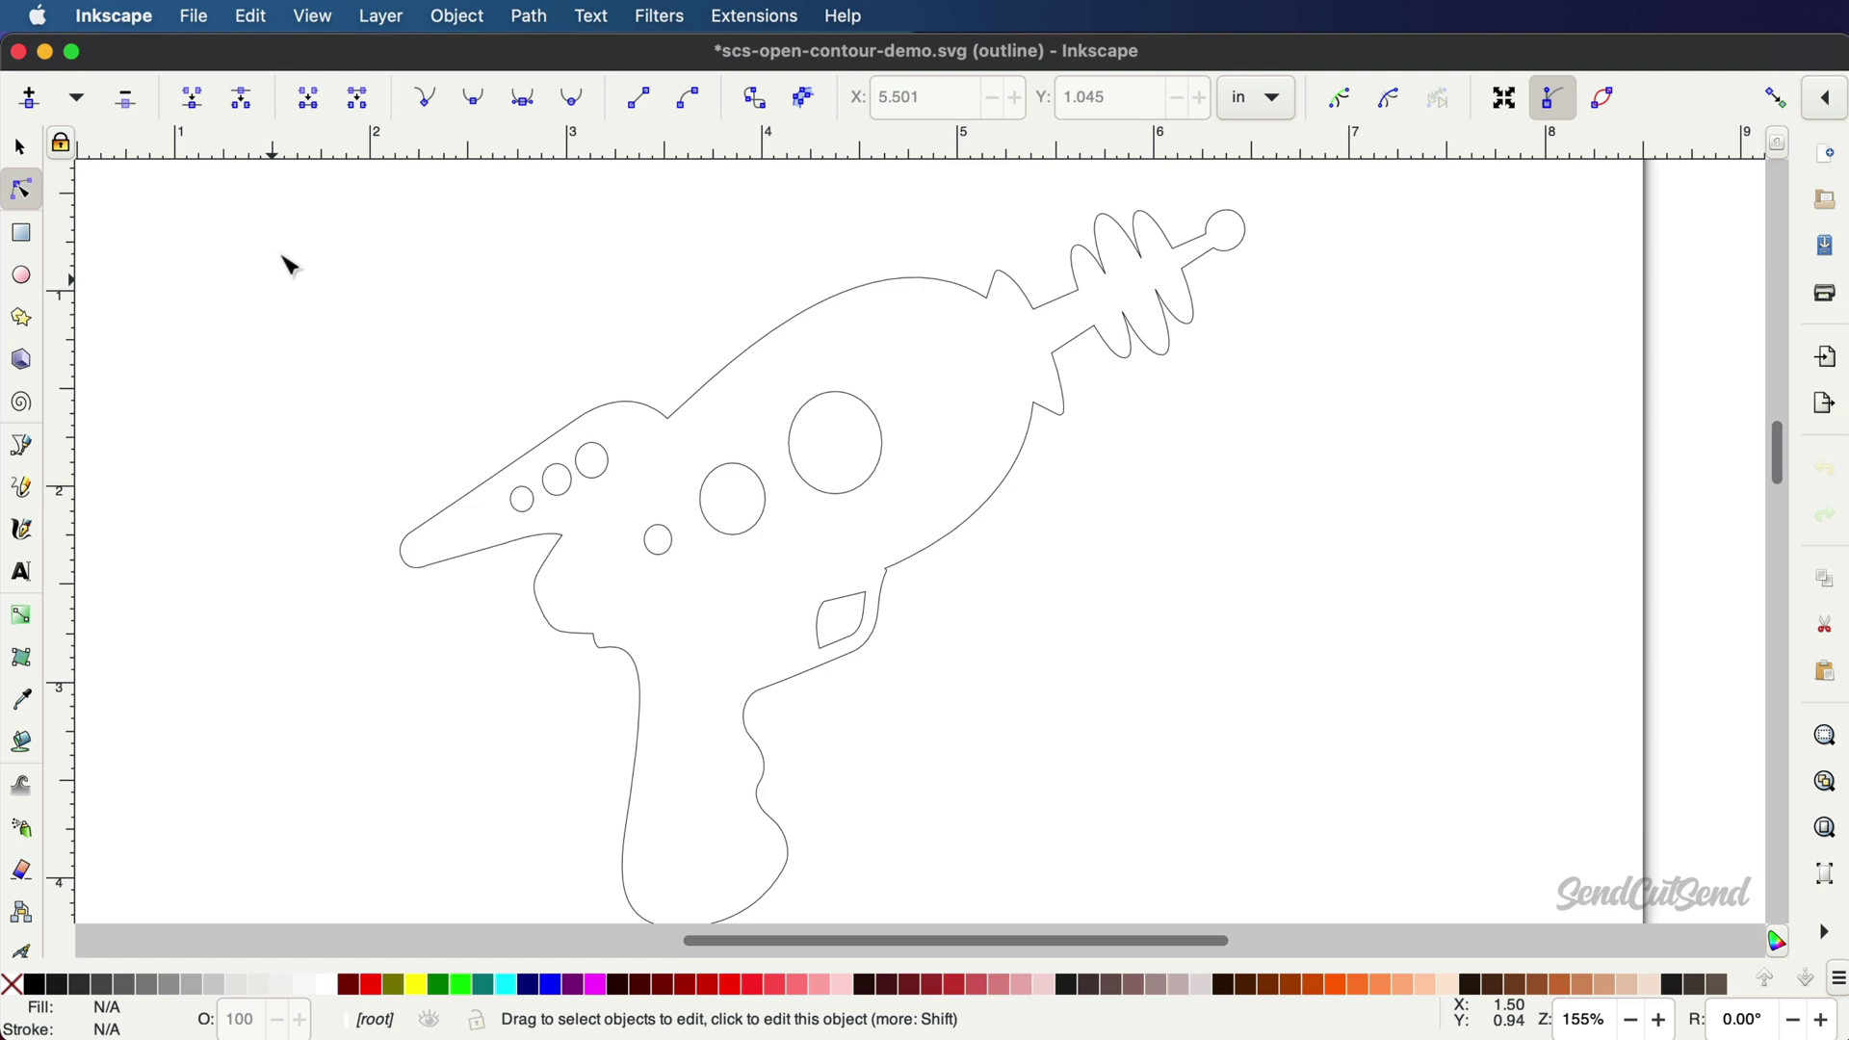
pyautogui.click(381, 15)
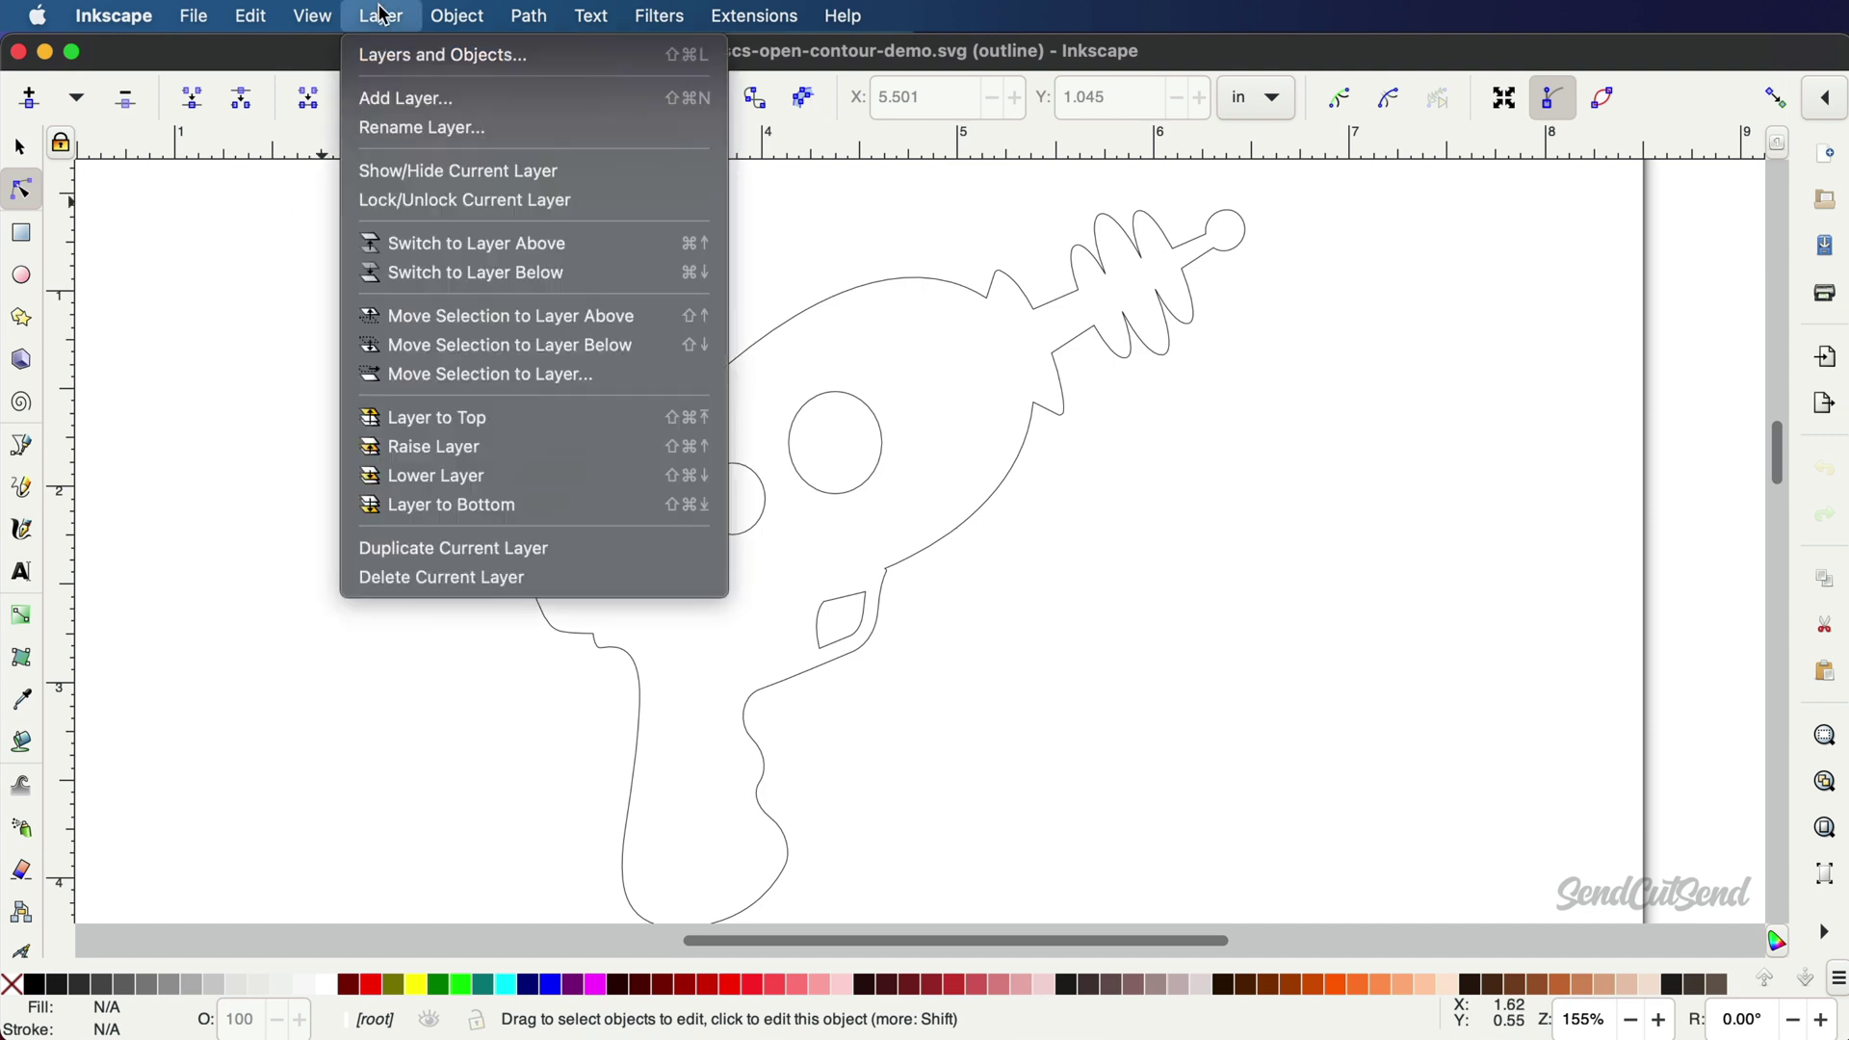
pyautogui.click(385, 55)
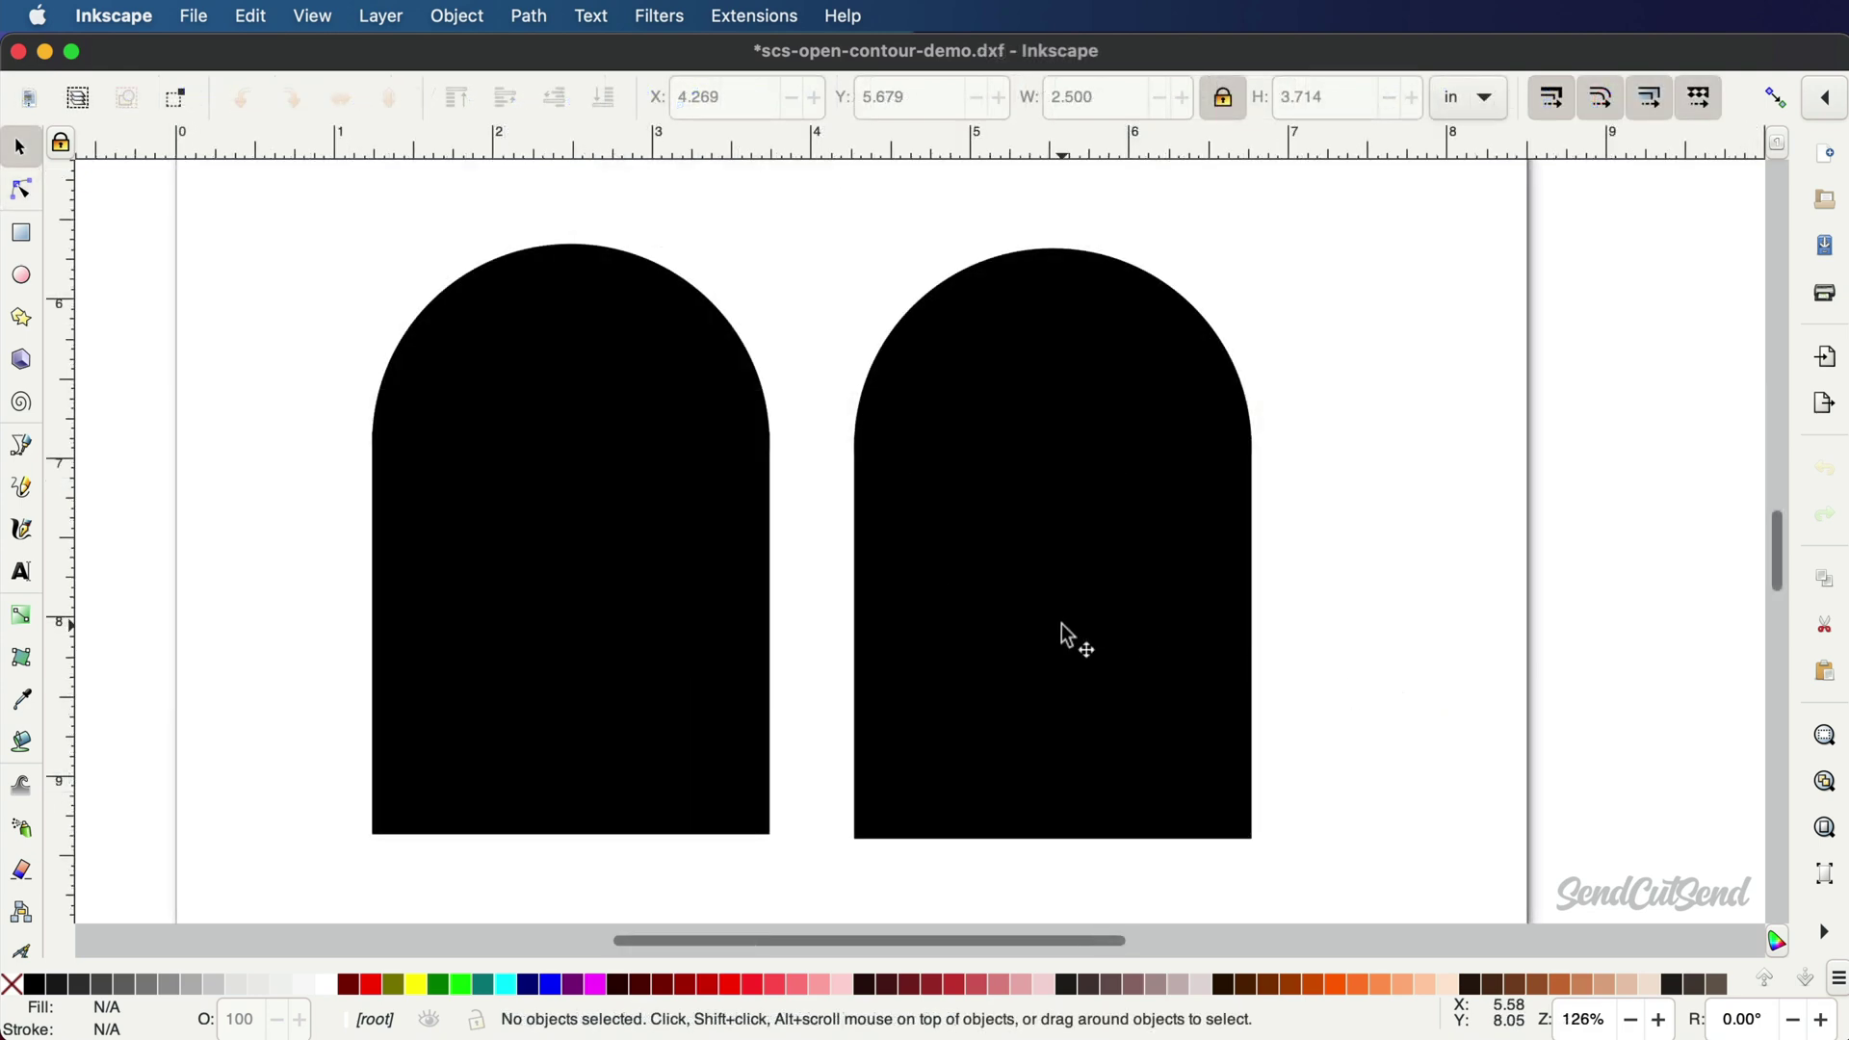
# Union the right arch's top circle and rectangle into one 9-node path.
pyautogui.click(1034, 422)
pyautogui.keyDown('shift'); pyautogui.click(1062, 733); pyautogui.keyUp('shift')
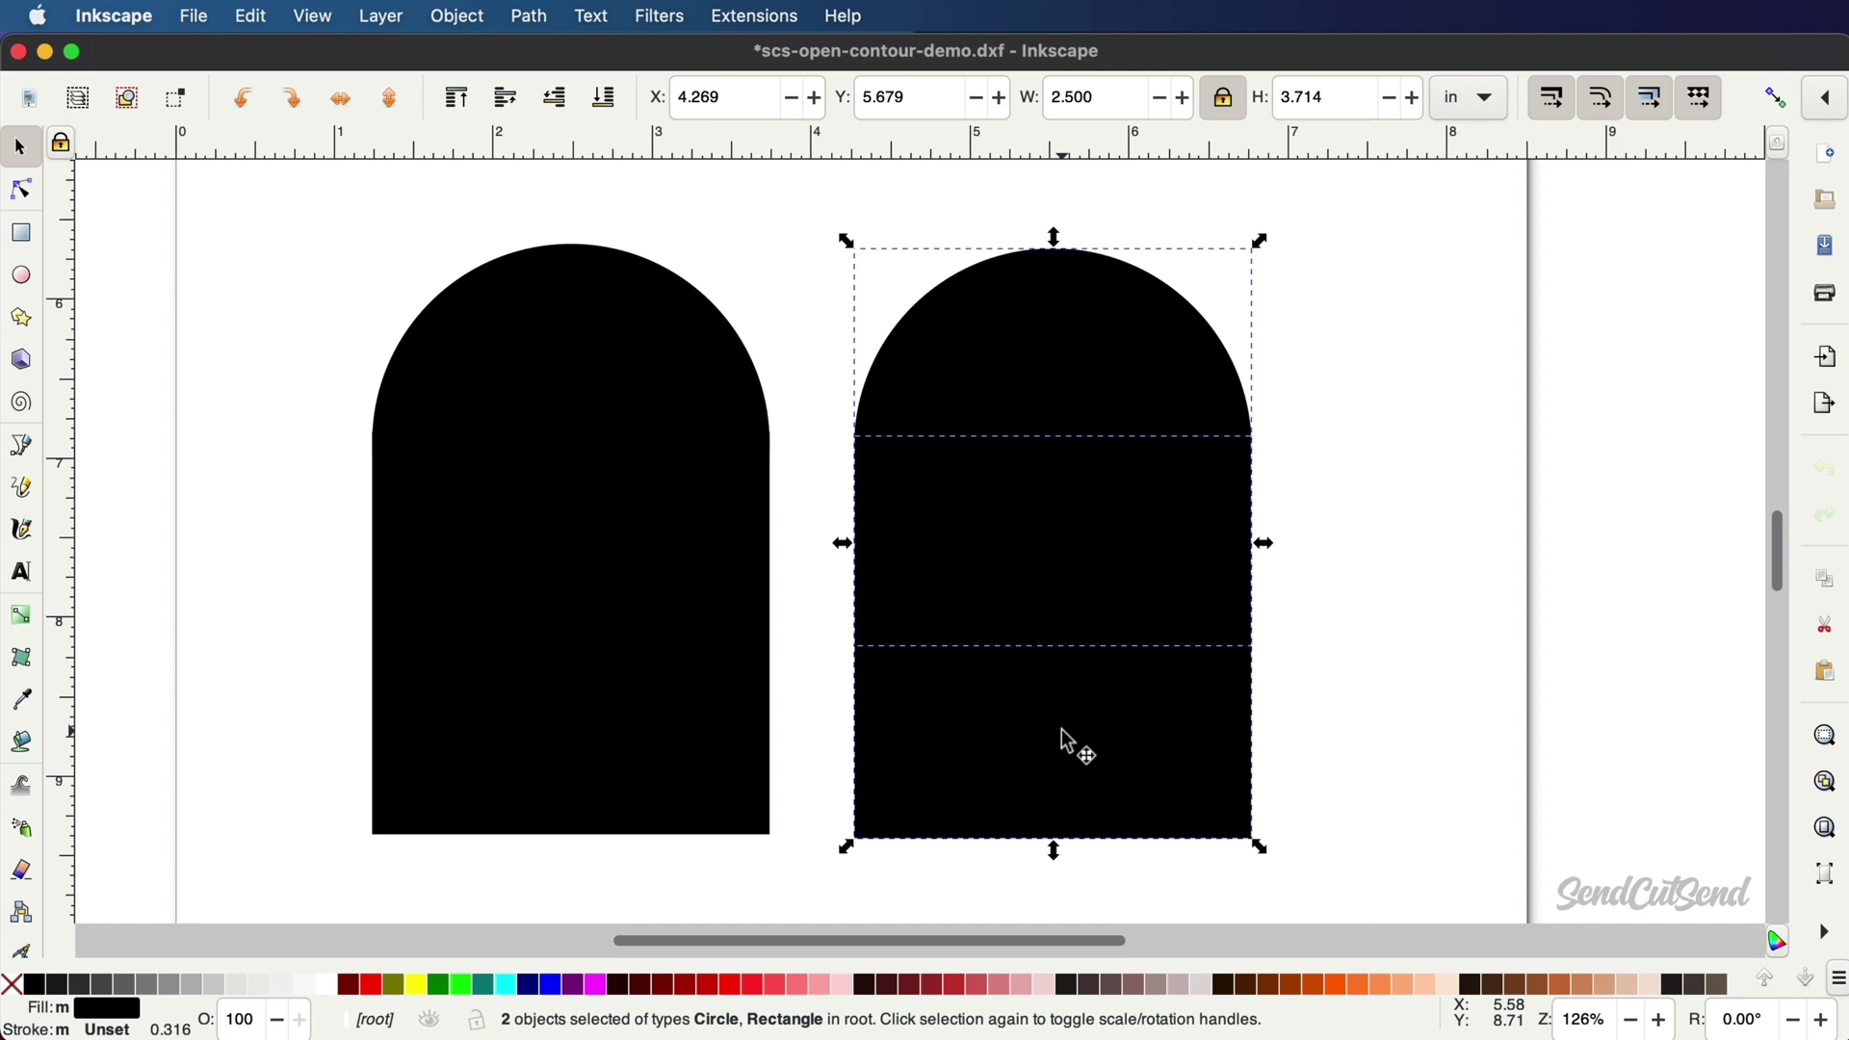
pyautogui.click(541, 21)
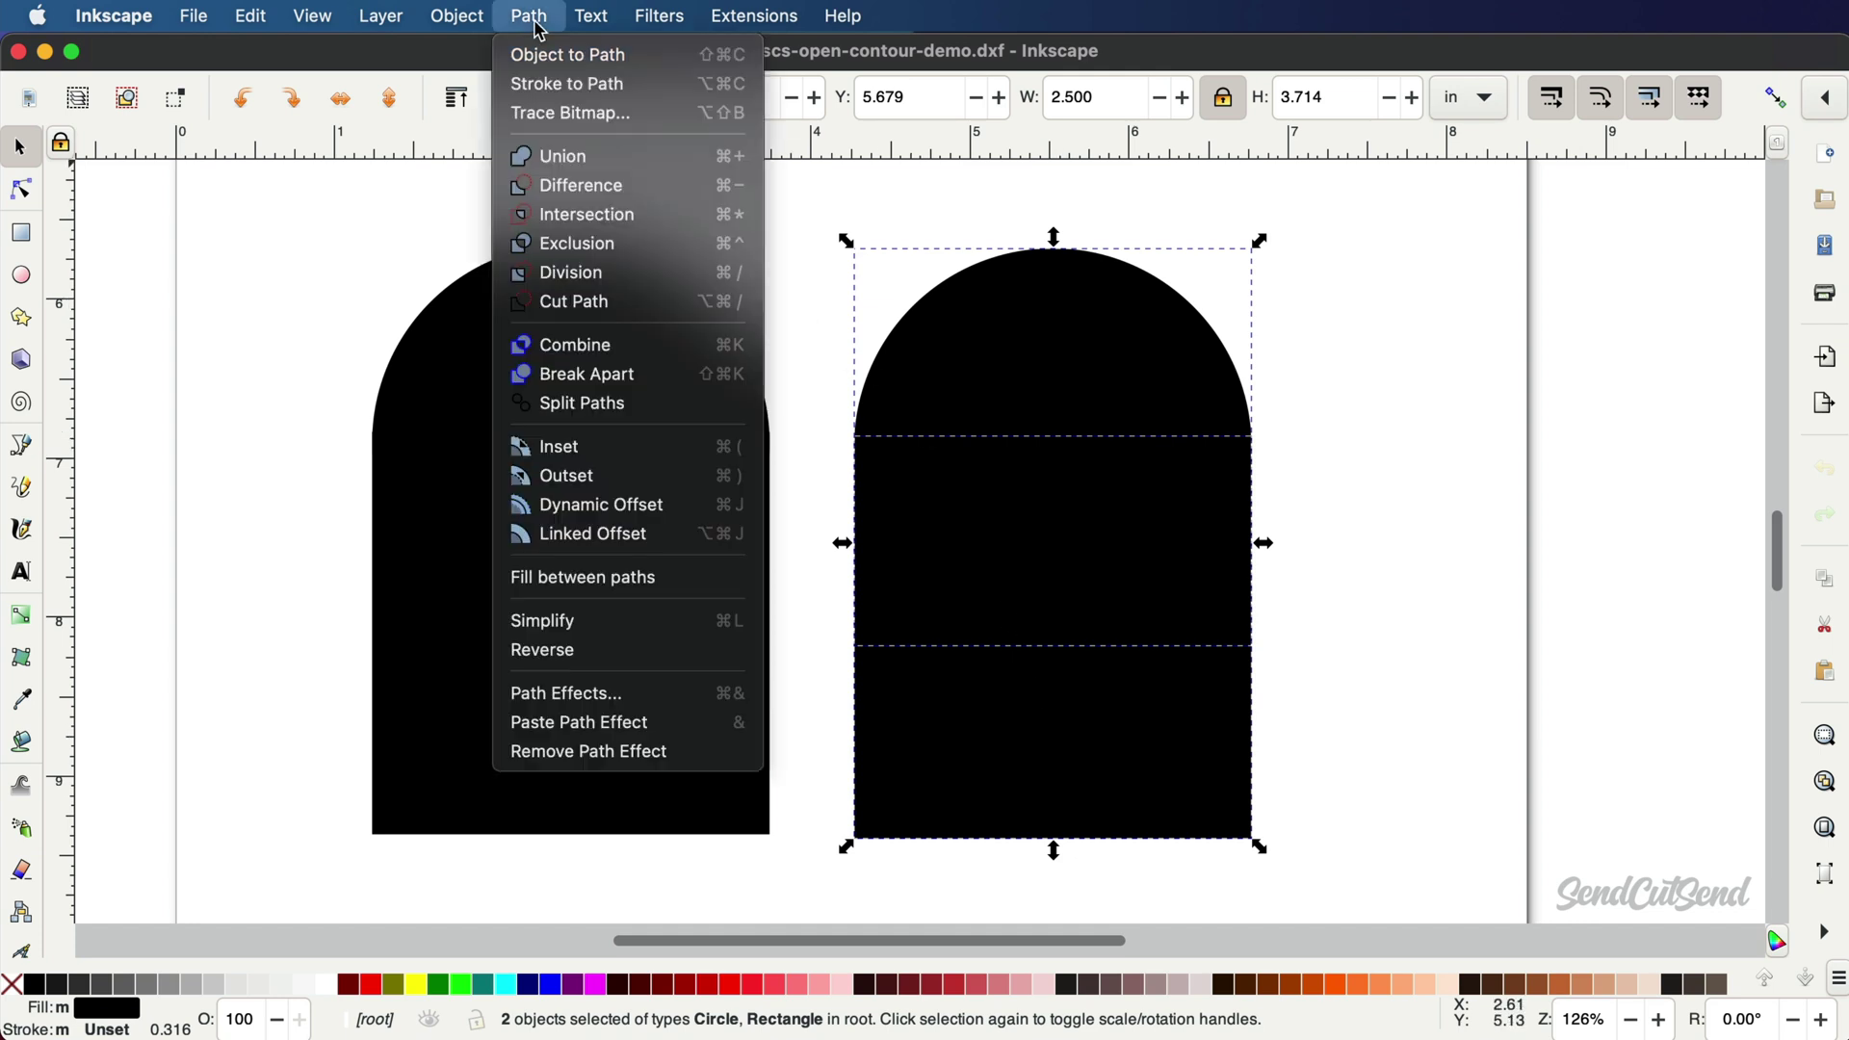
pyautogui.click(549, 152)
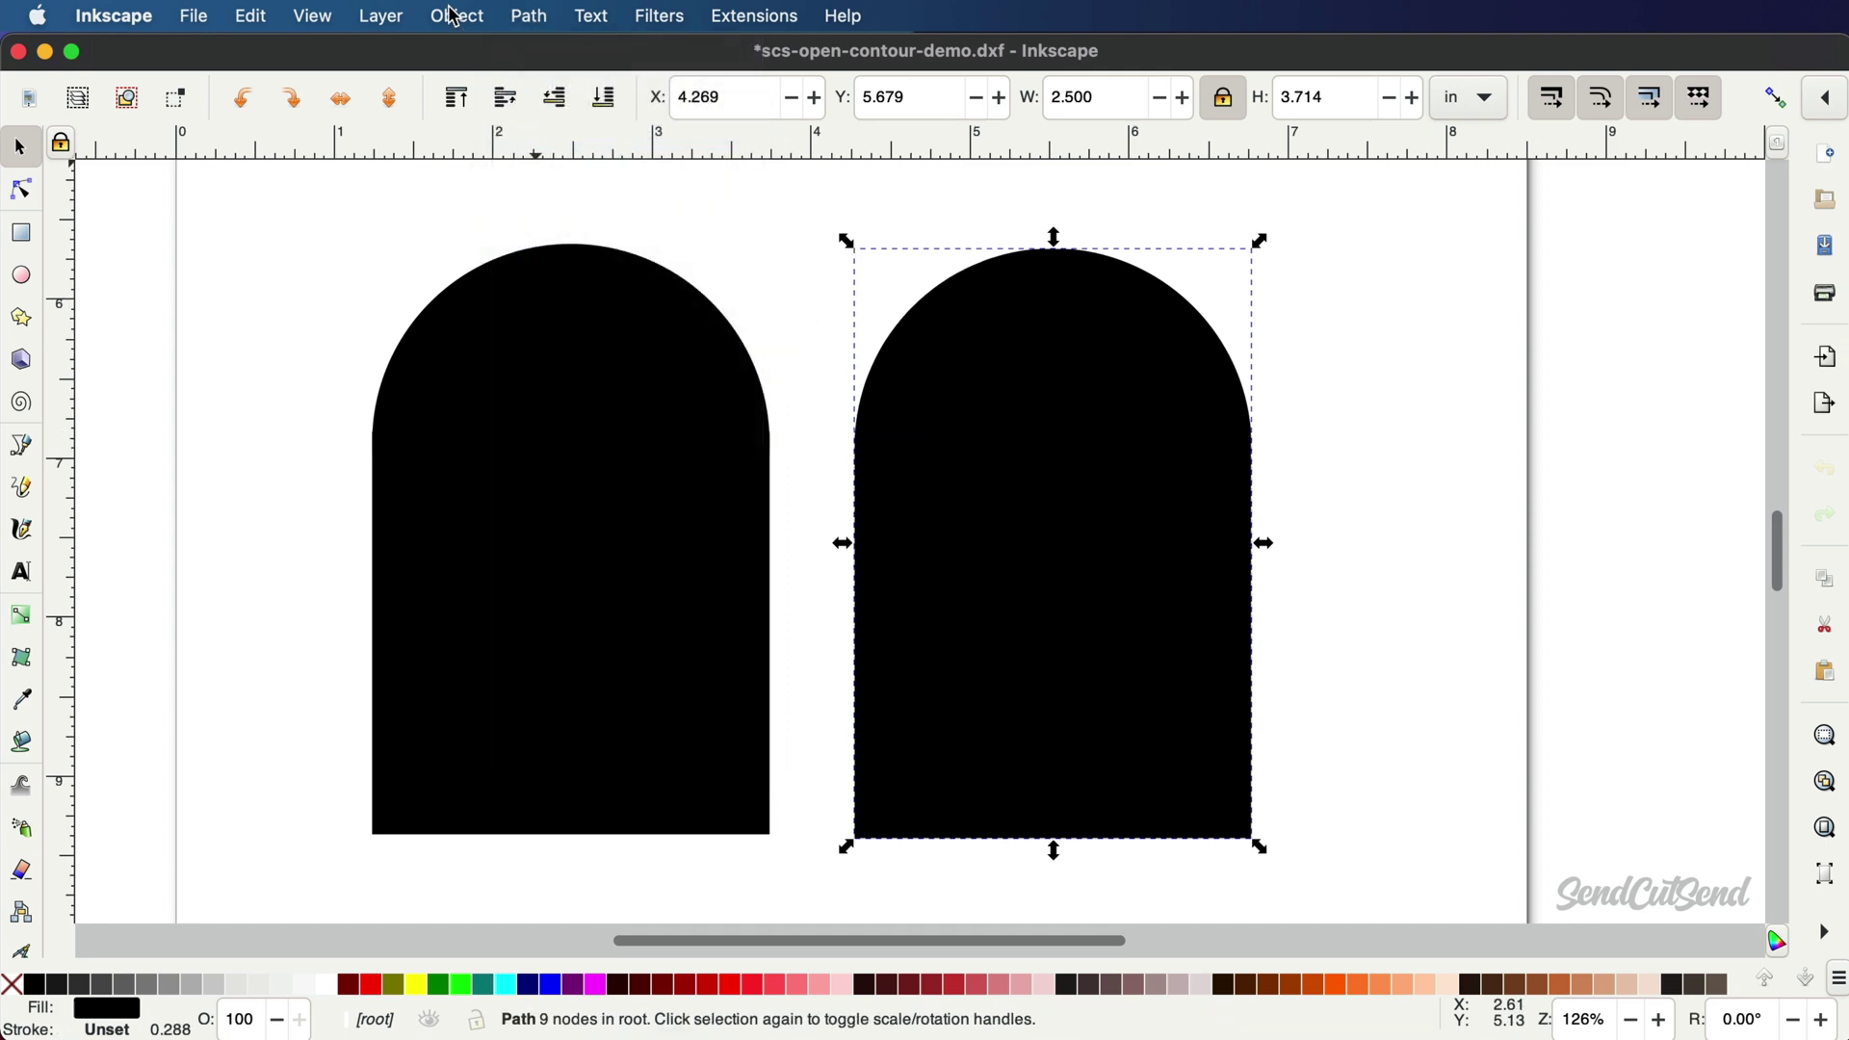
# Switch the canvas to Outline display and clear the selection.
pyautogui.click(314, 15)
pyautogui.moveTo(537, 113)
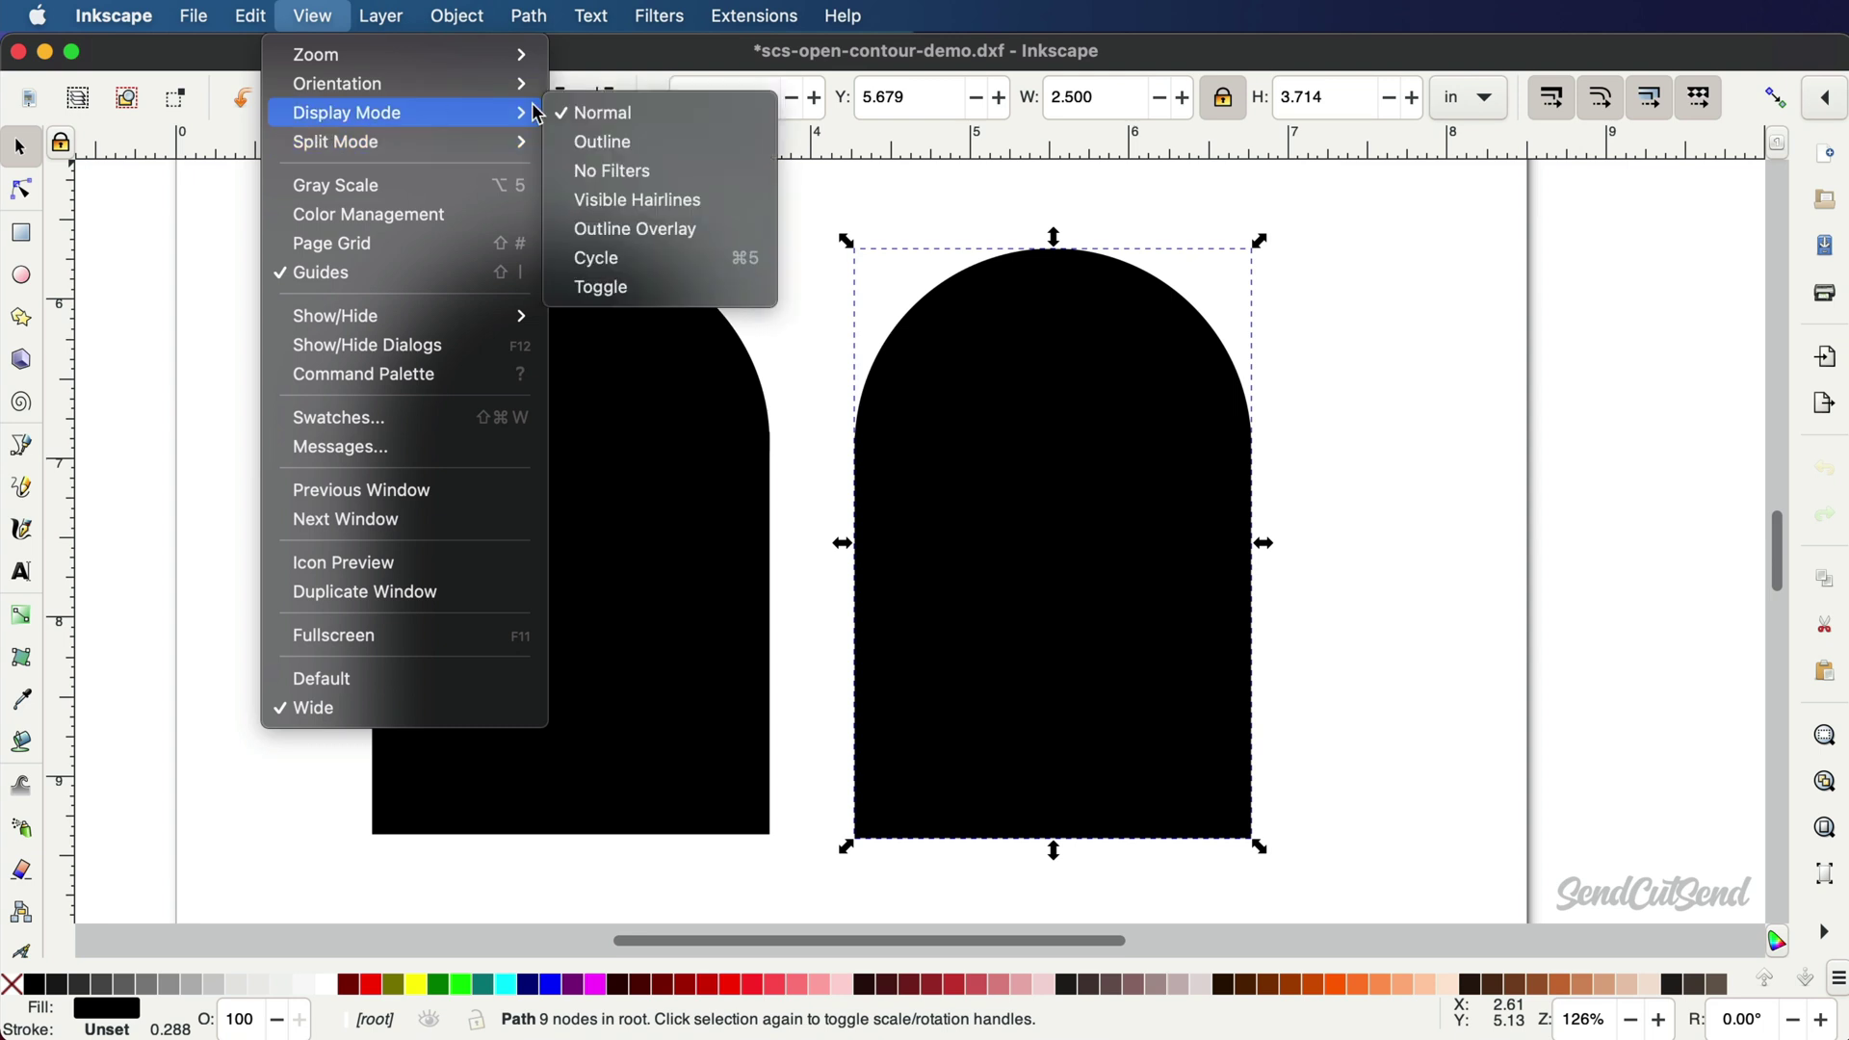
pyautogui.click(602, 141)
pyautogui.click(826, 483)
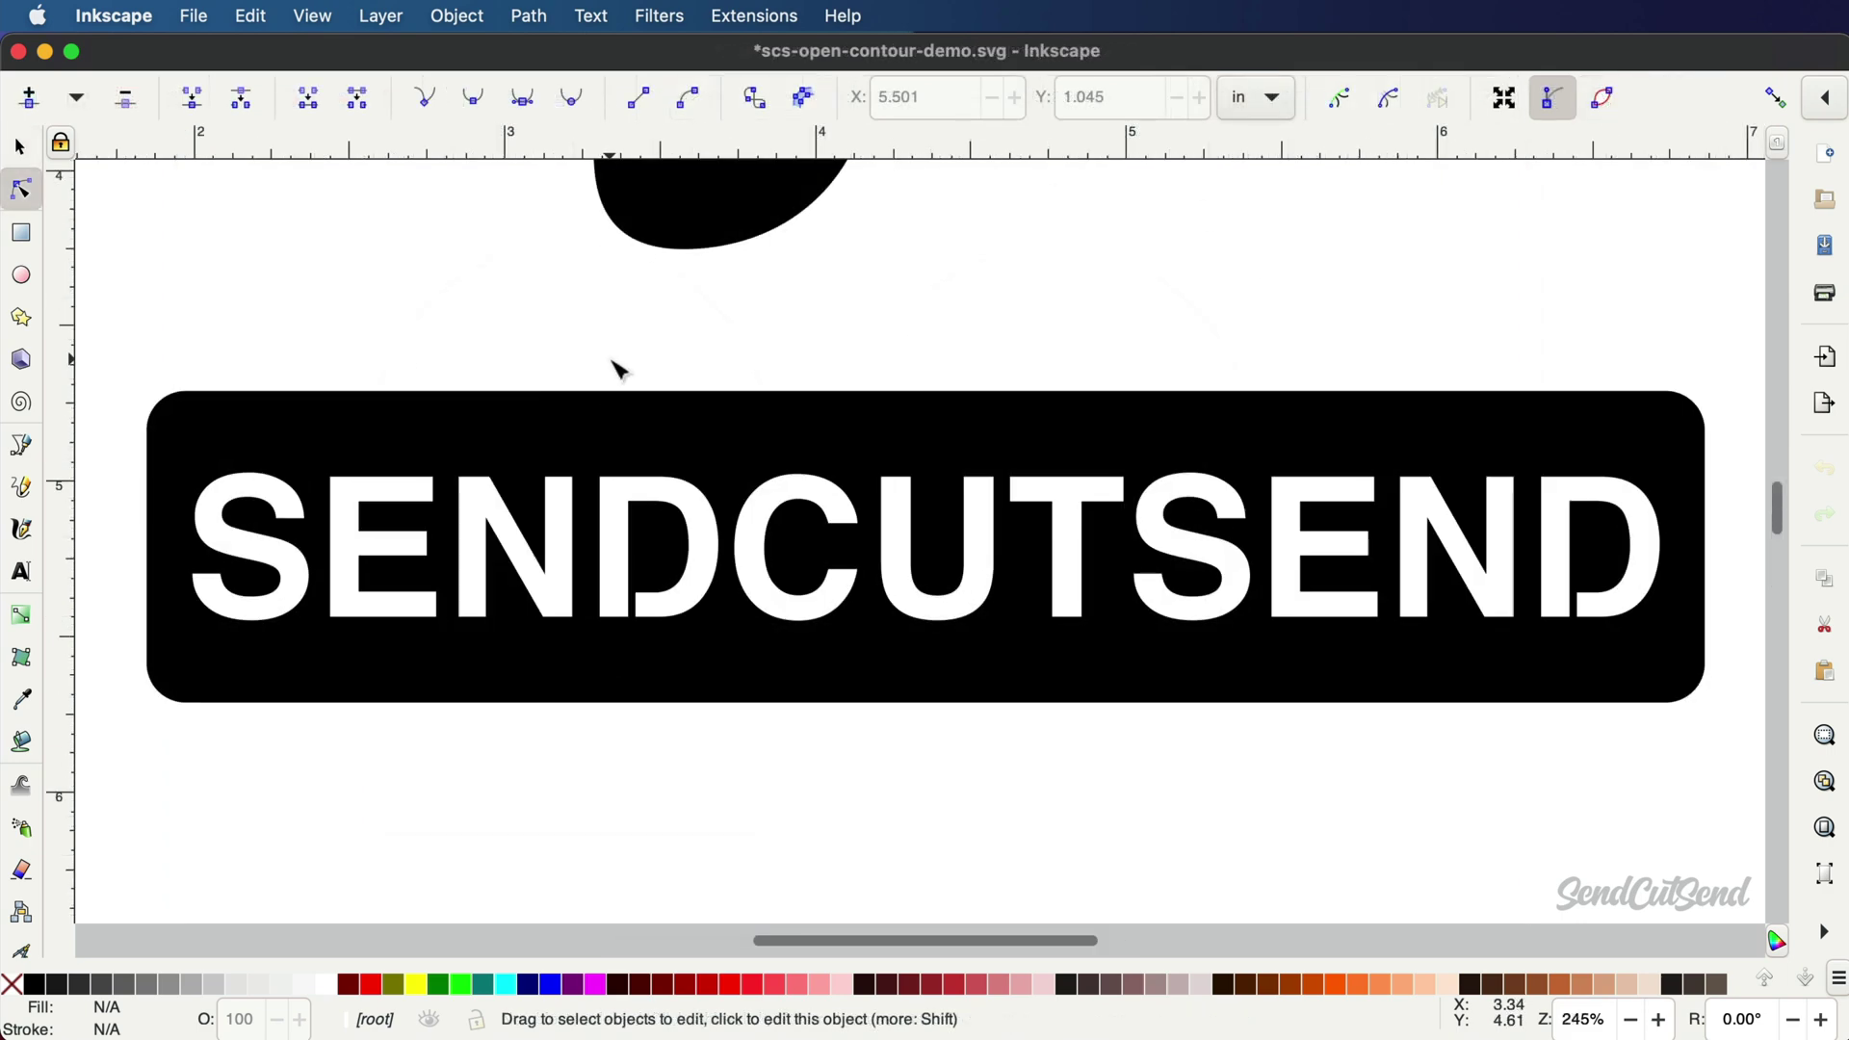
# View the ray gun and badge in Outline mode, panning around to confirm closed contours.
pyautogui.scroll(10, 605, 410)
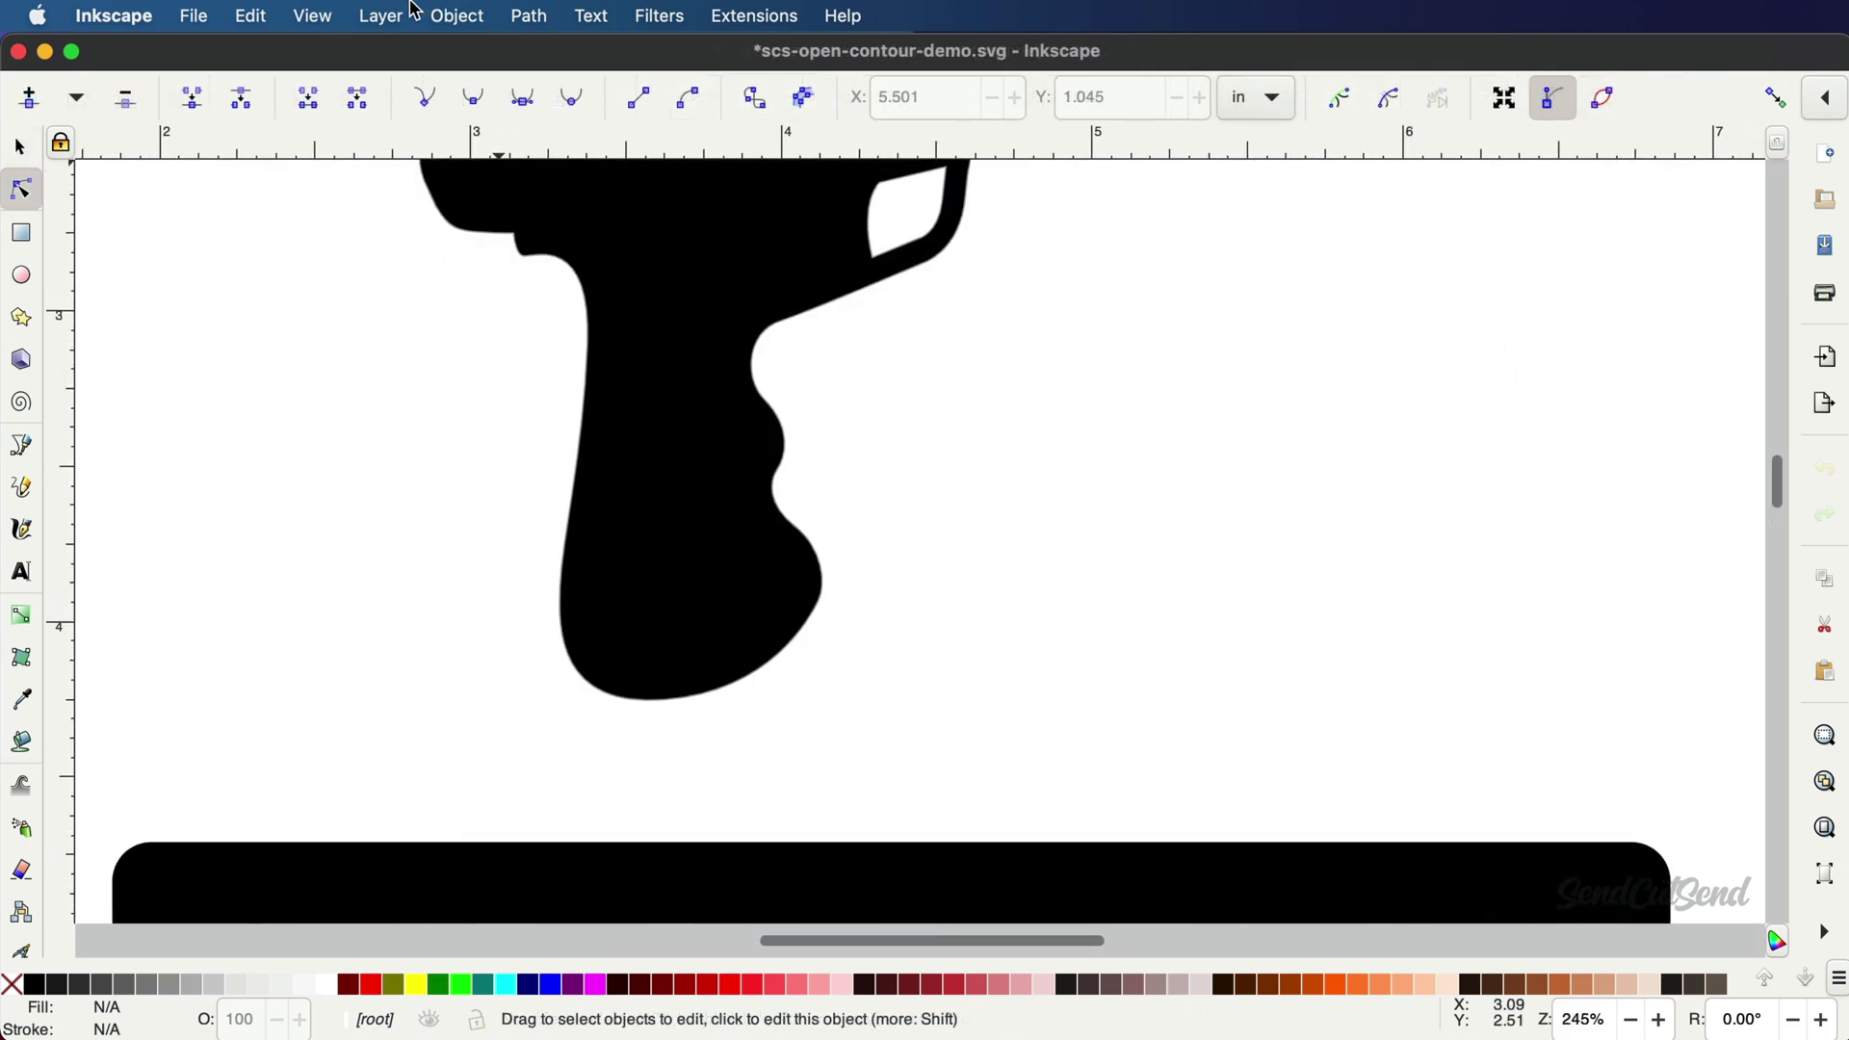
pyautogui.click(309, 14)
pyautogui.moveTo(326, 113)
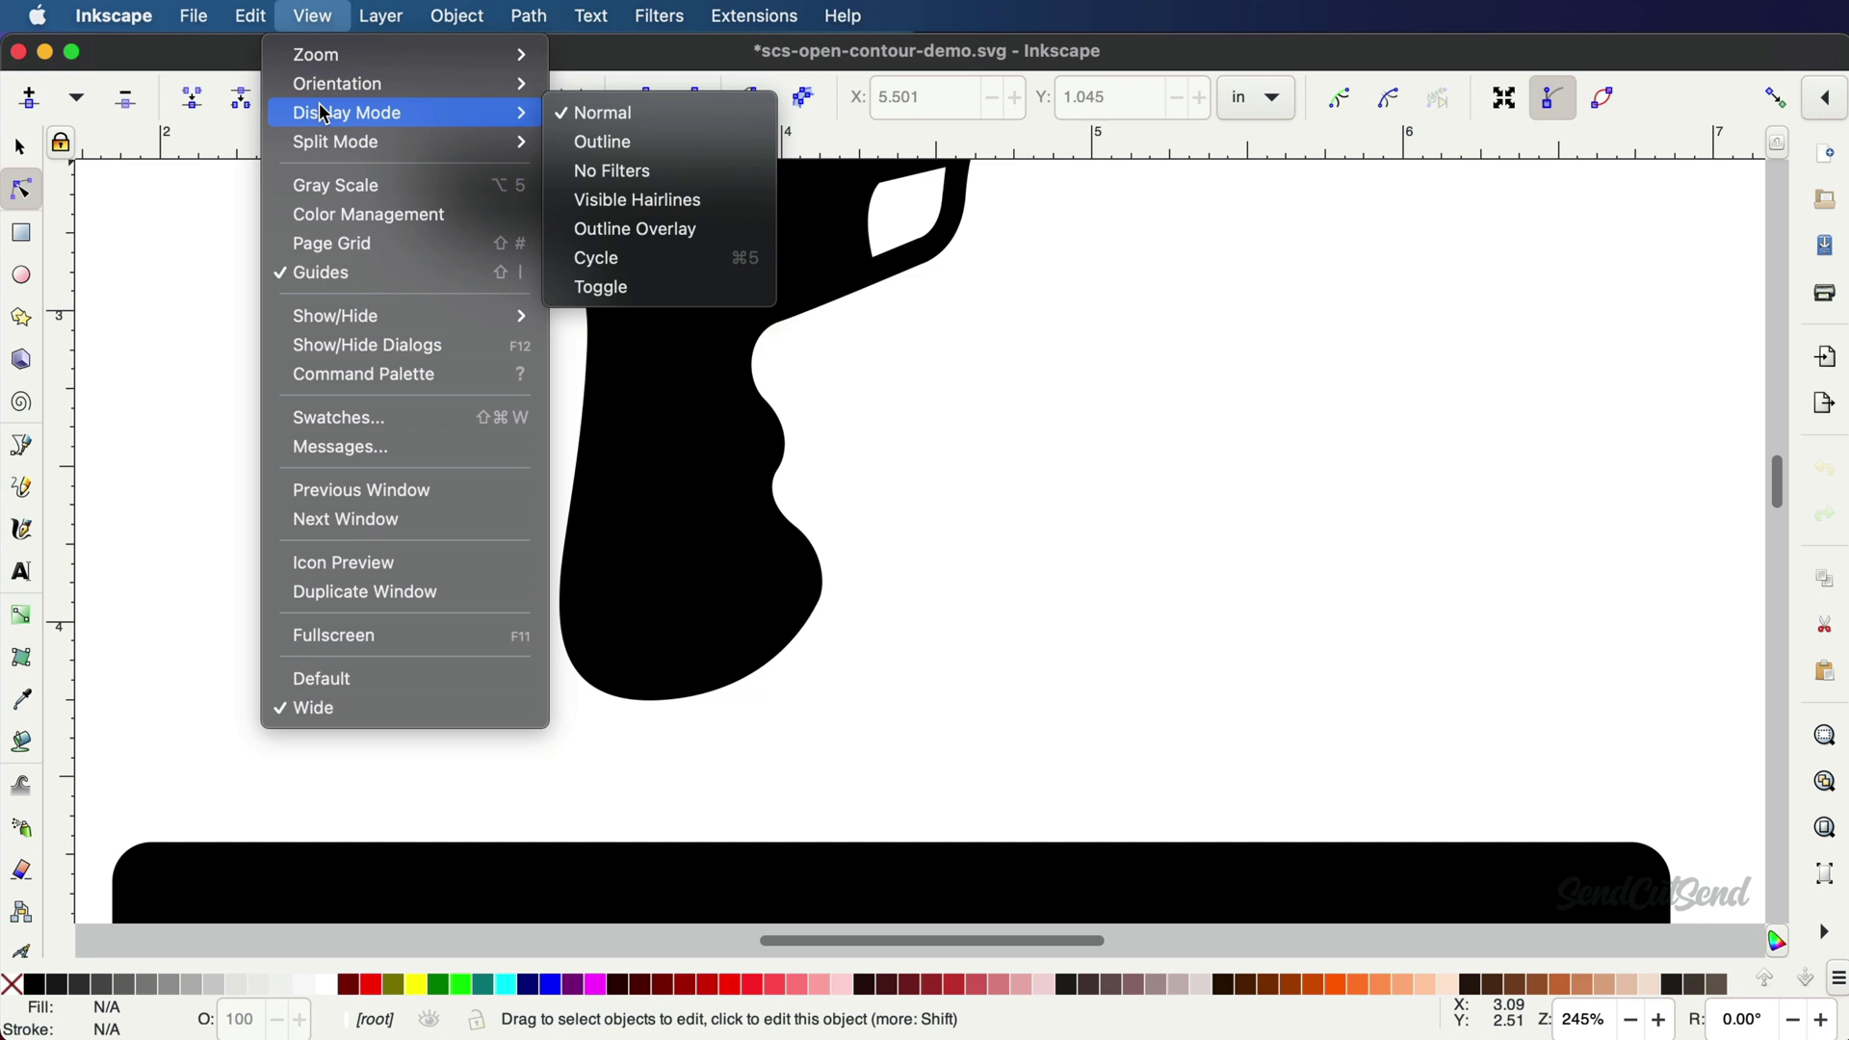
pyautogui.click(602, 142)
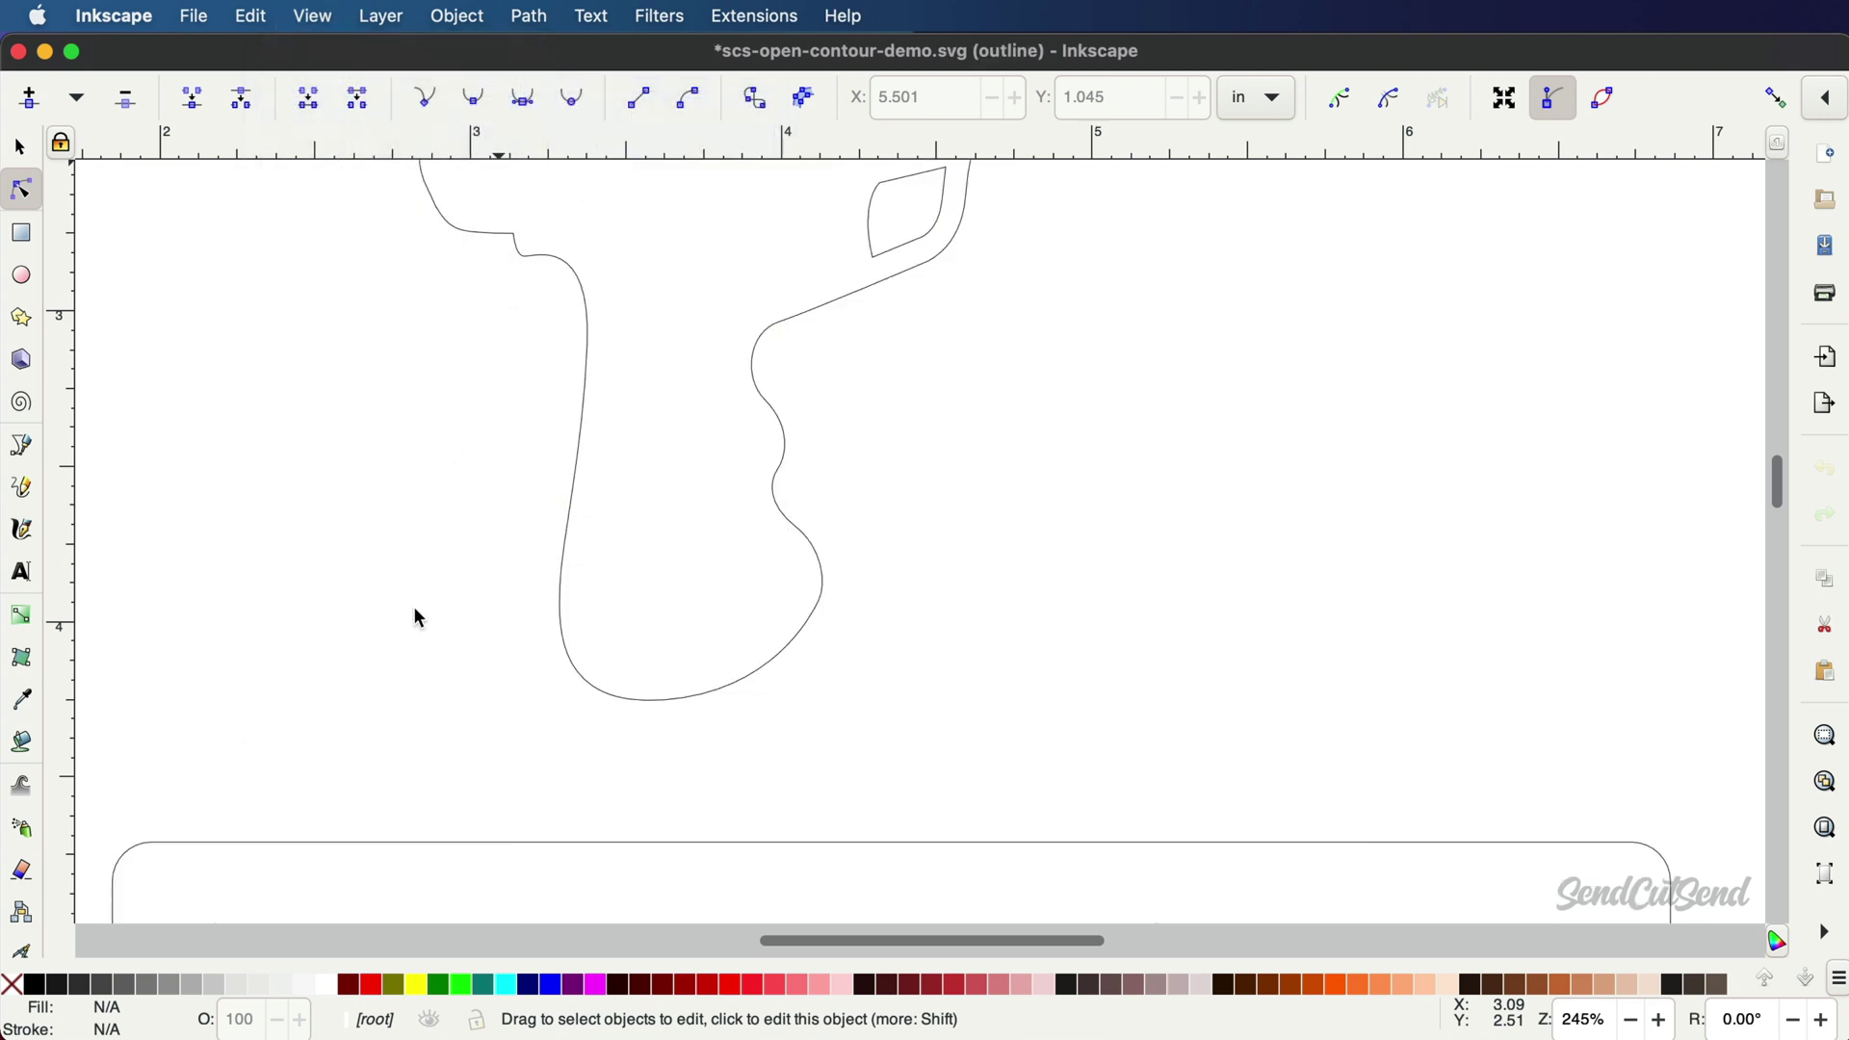
pyautogui.scroll(-10, 413, 610)
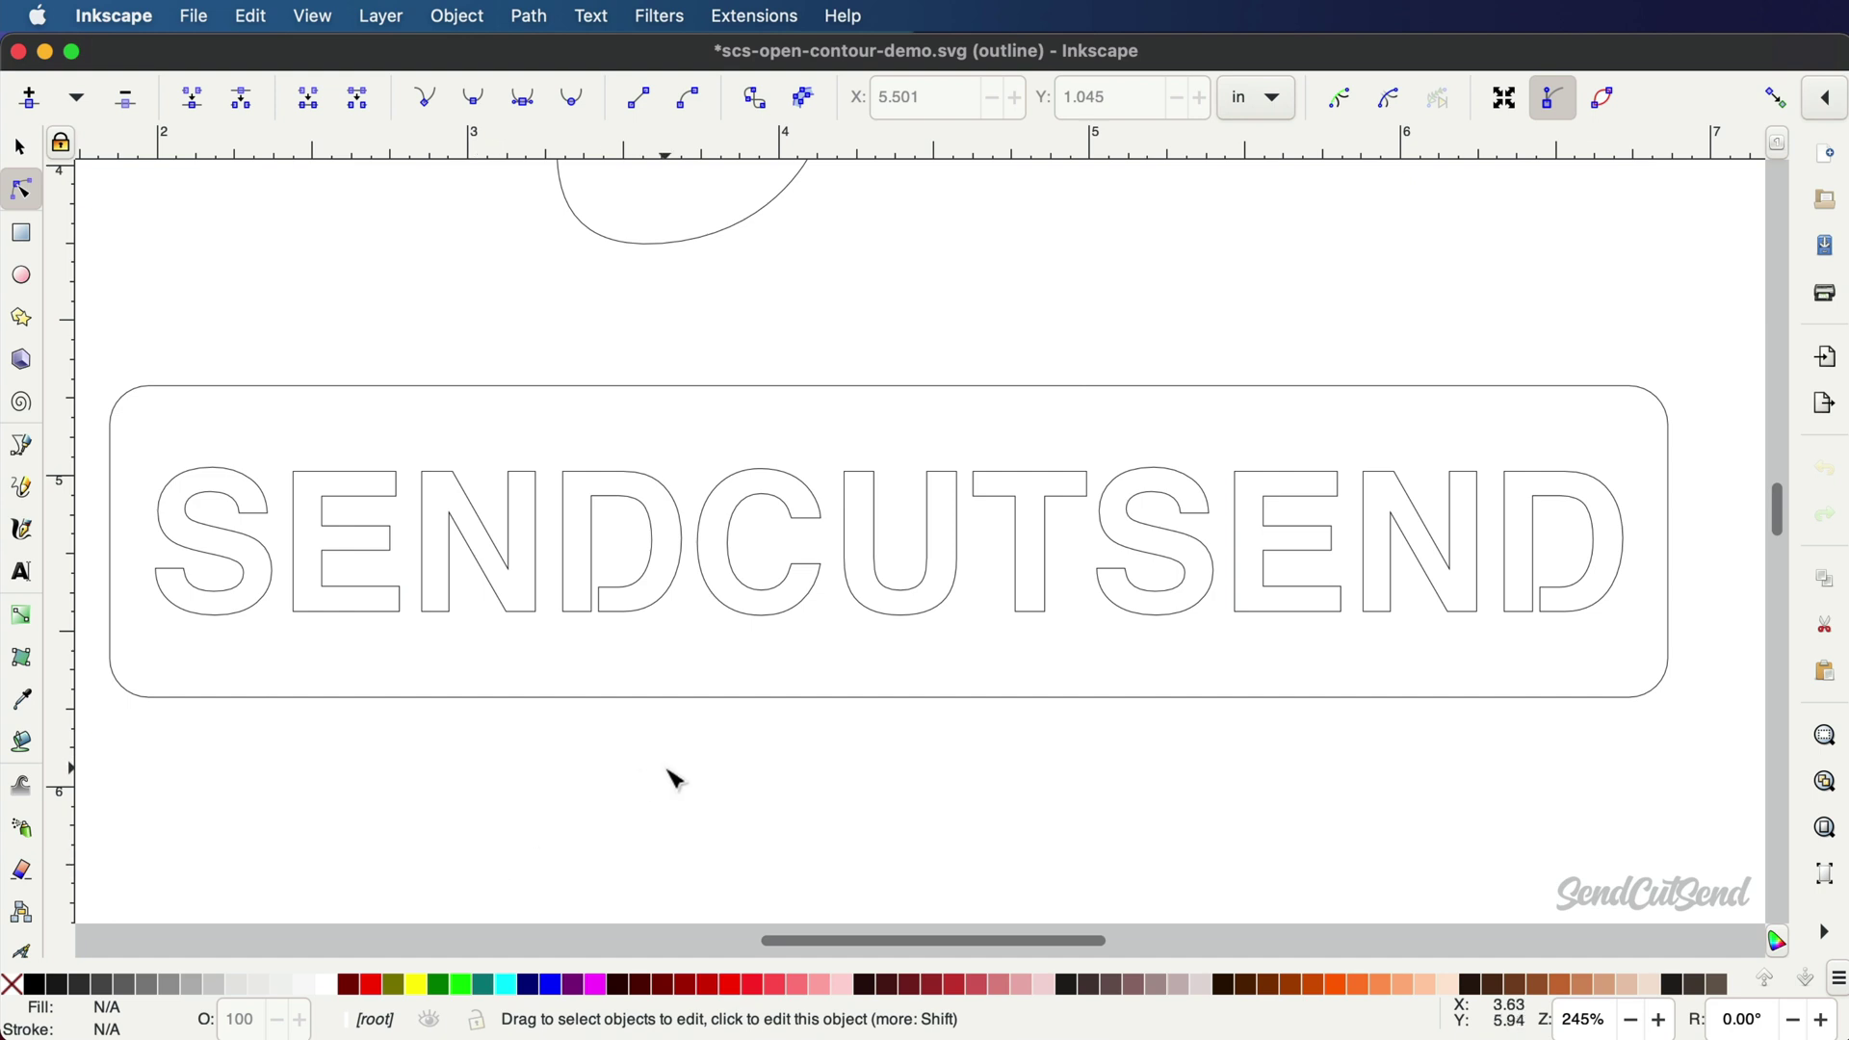
pyautogui.scroll(-3, 670, 776)
pyautogui.scroll(5, 470, 372)
pyautogui.hscroll(1, 471, 372)
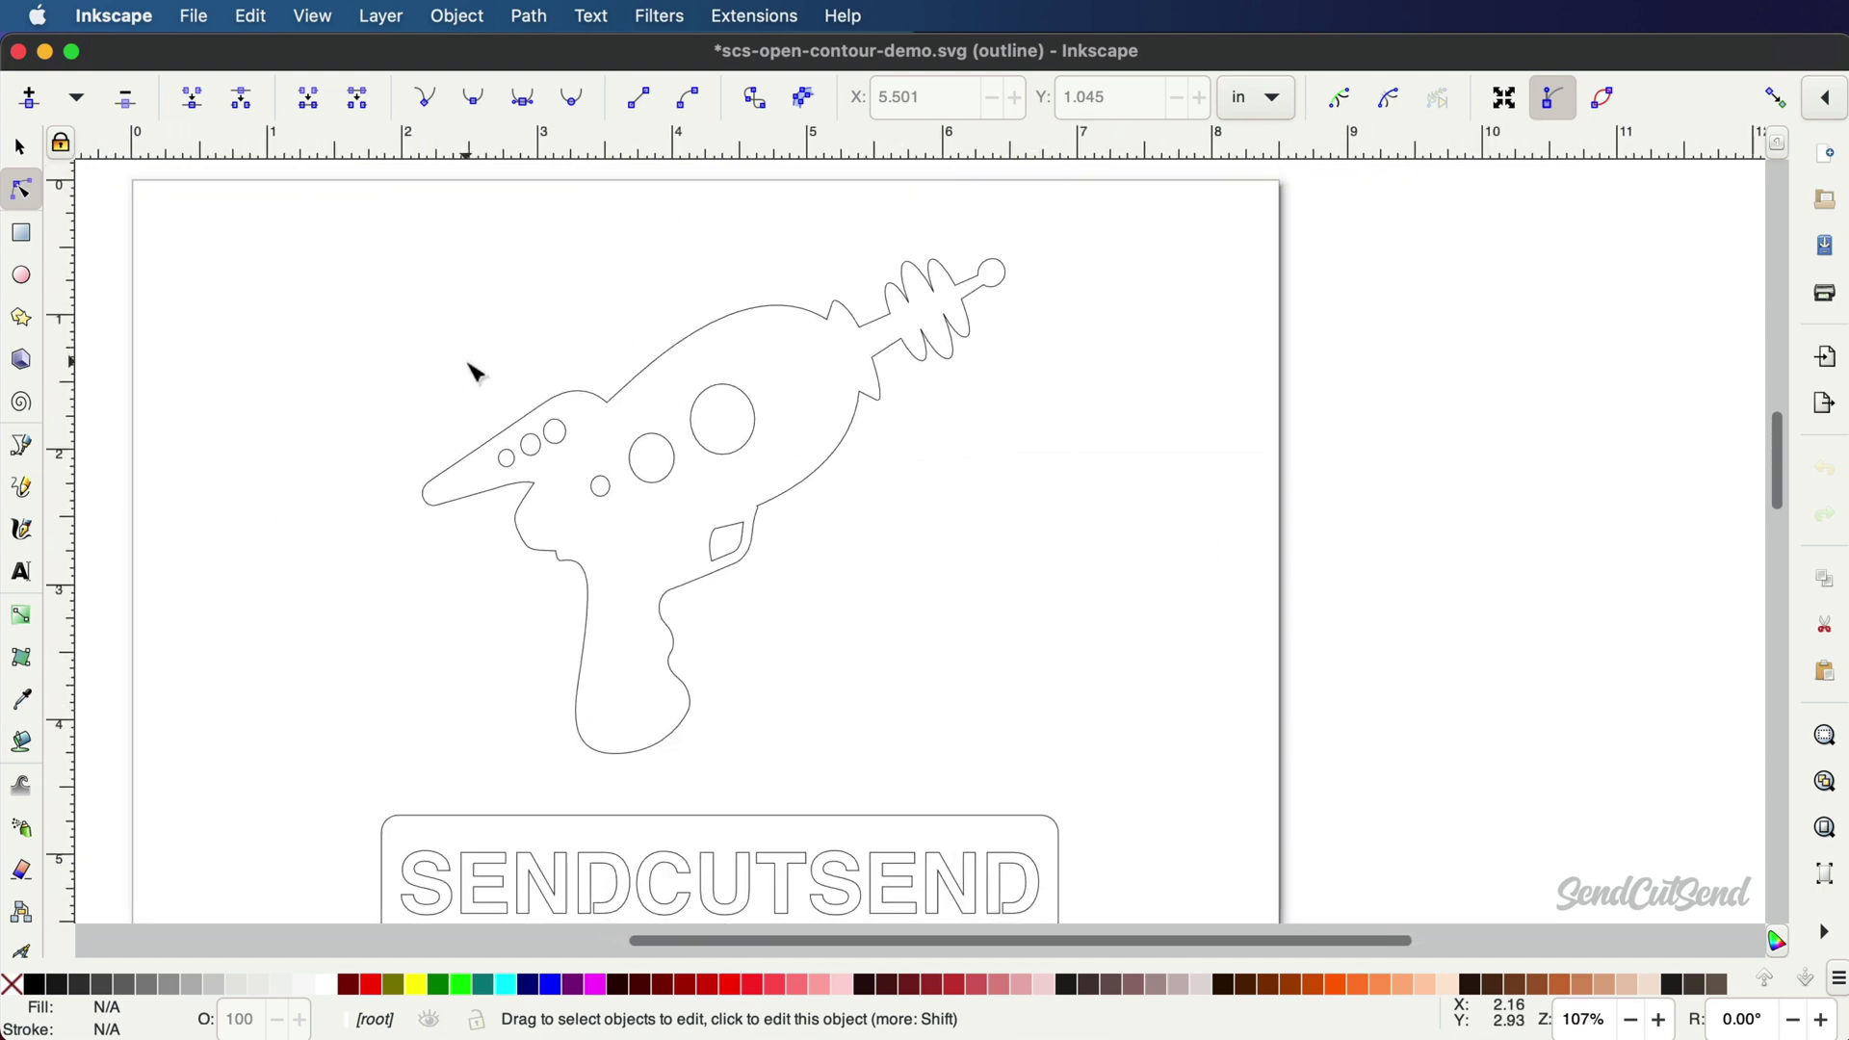
pyautogui.scroll(-2, 470, 372)
pyautogui.hscroll(-2, 471, 372)
pyautogui.scroll(1, 470, 372)
pyautogui.hscroll(2, 471, 371)
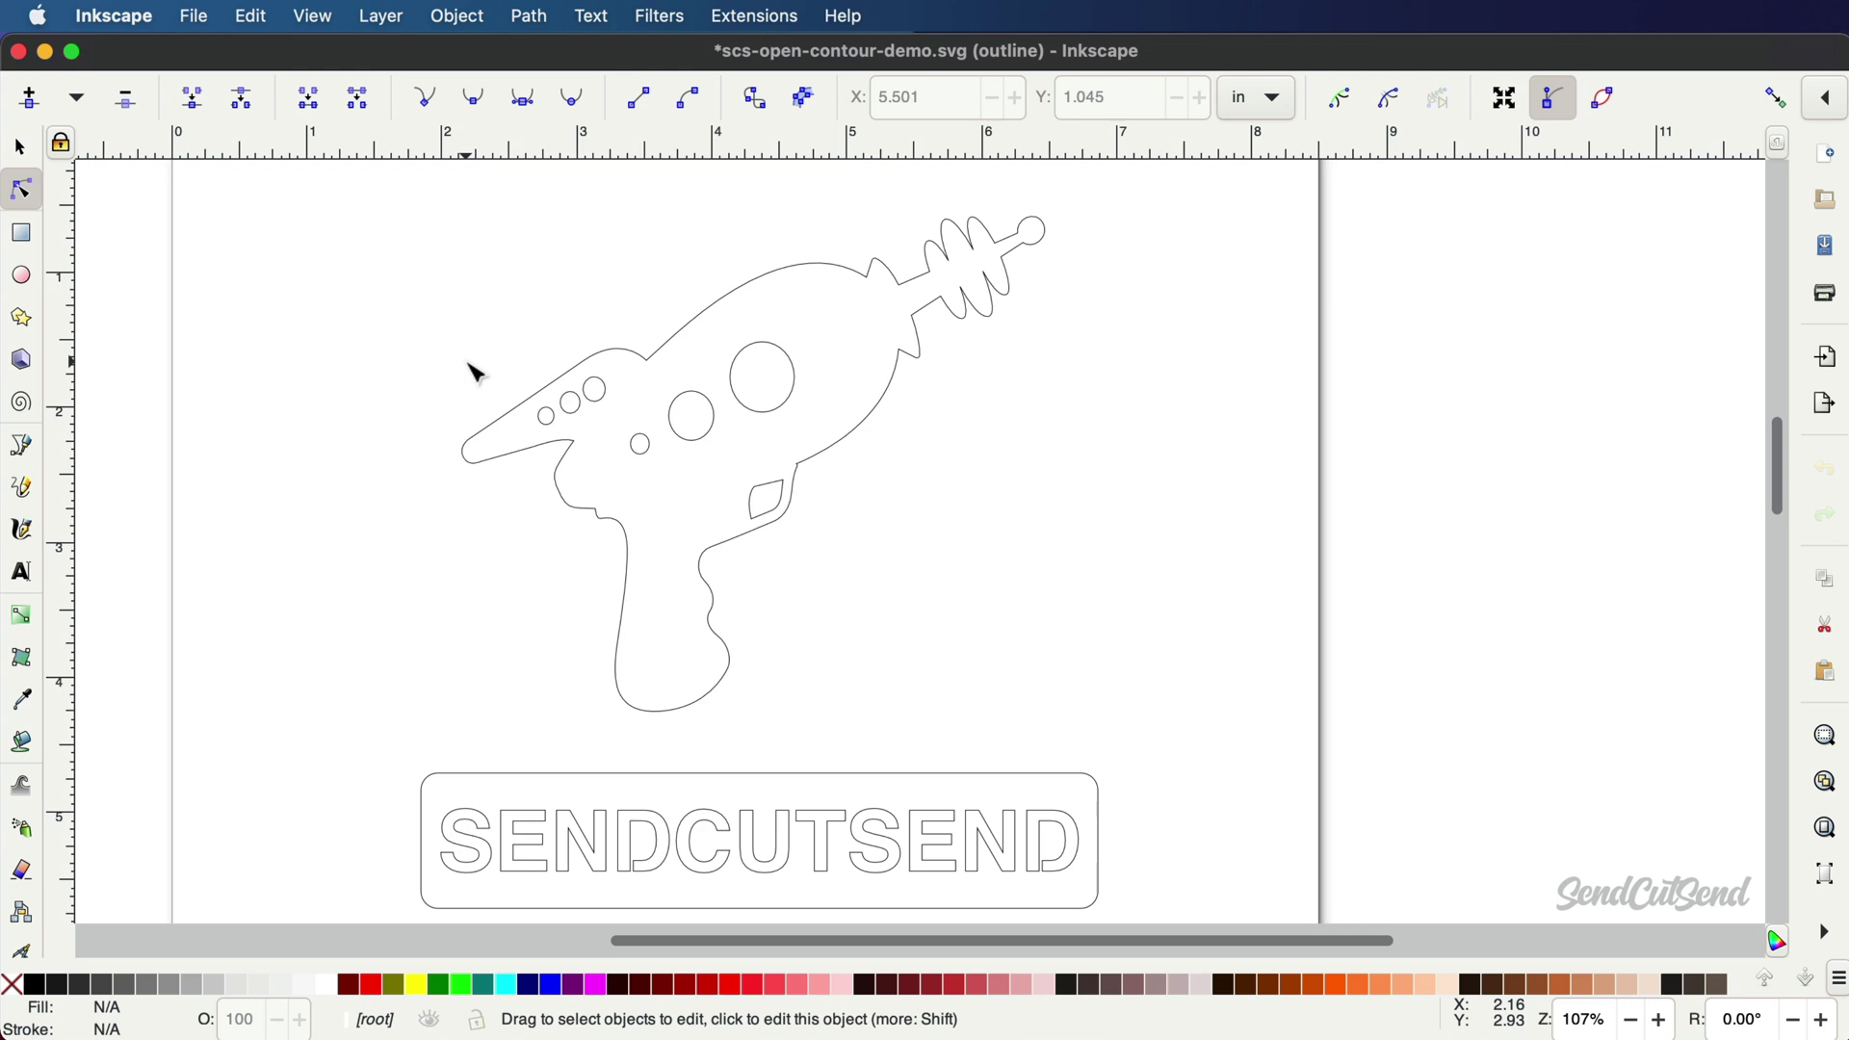
pyautogui.click(193, 17)
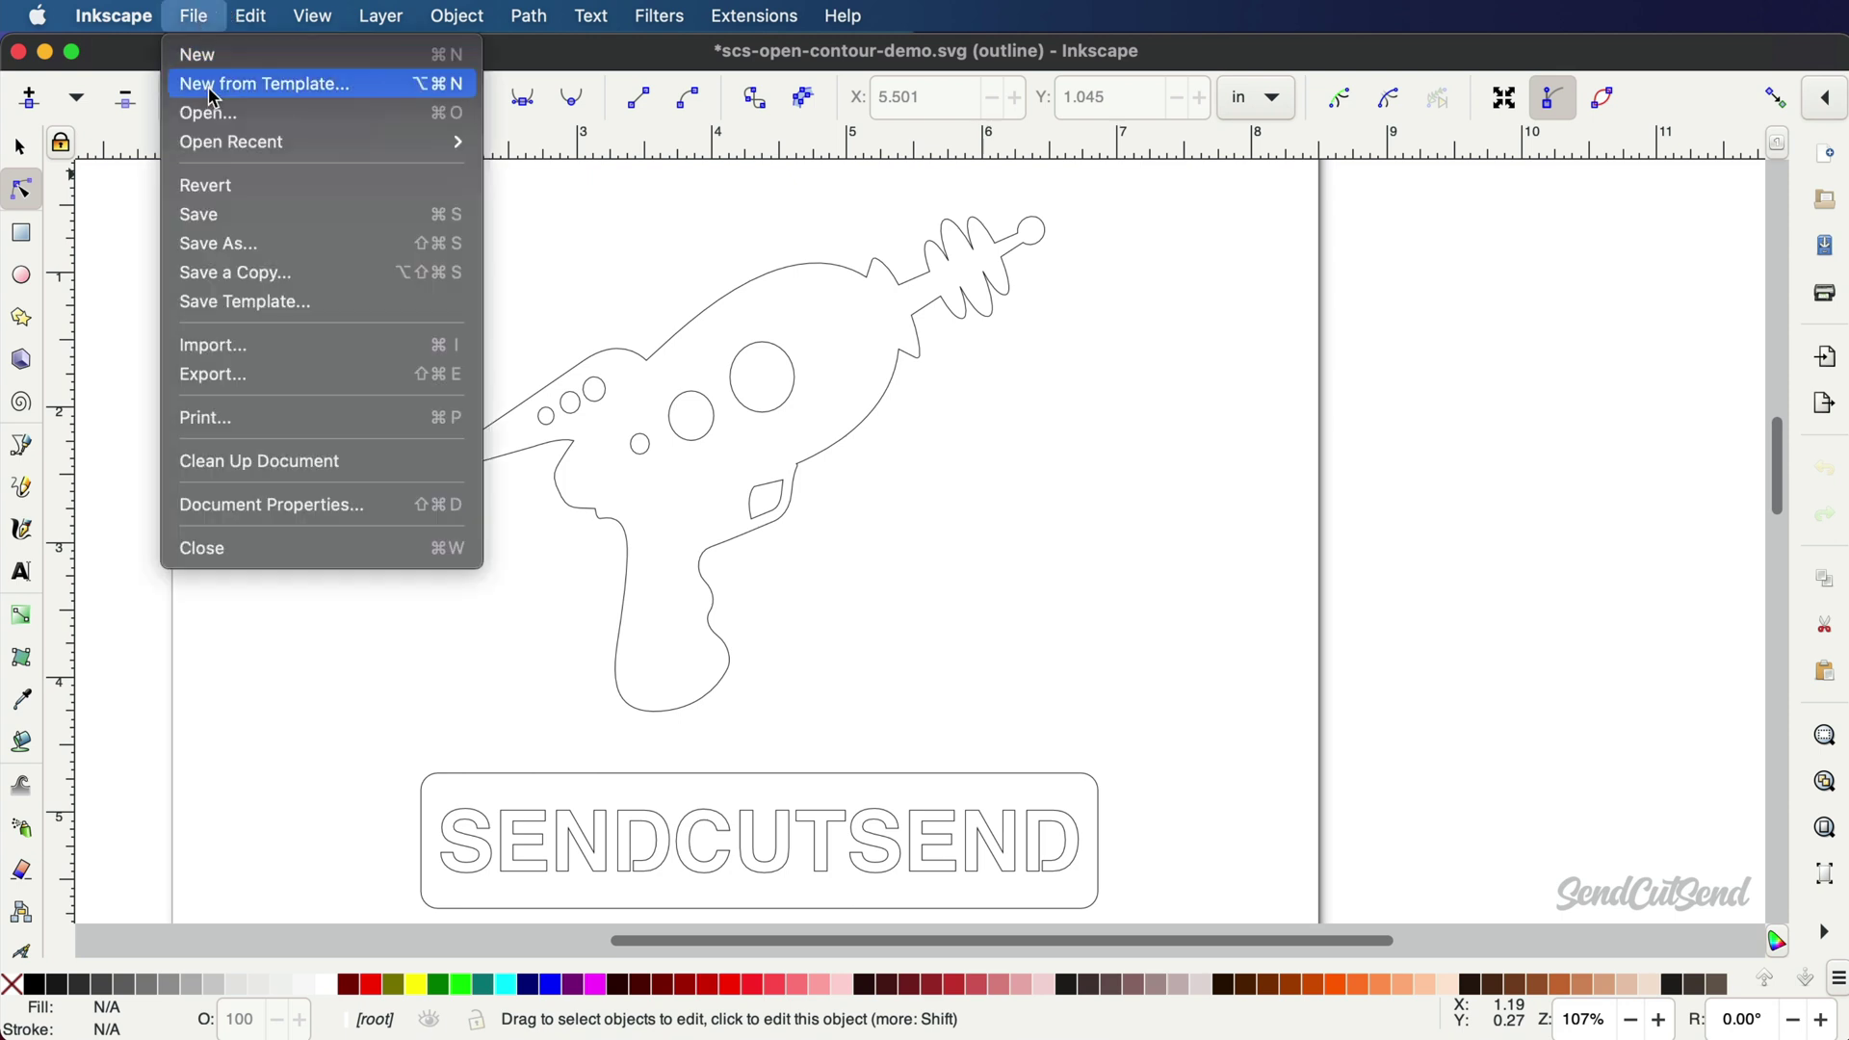
# Save as scs-open-contour-demo.dxf in Downloads in Desktop Cutting Plotter (AutoCAD DXF R14) format.
pyautogui.click(293, 244)
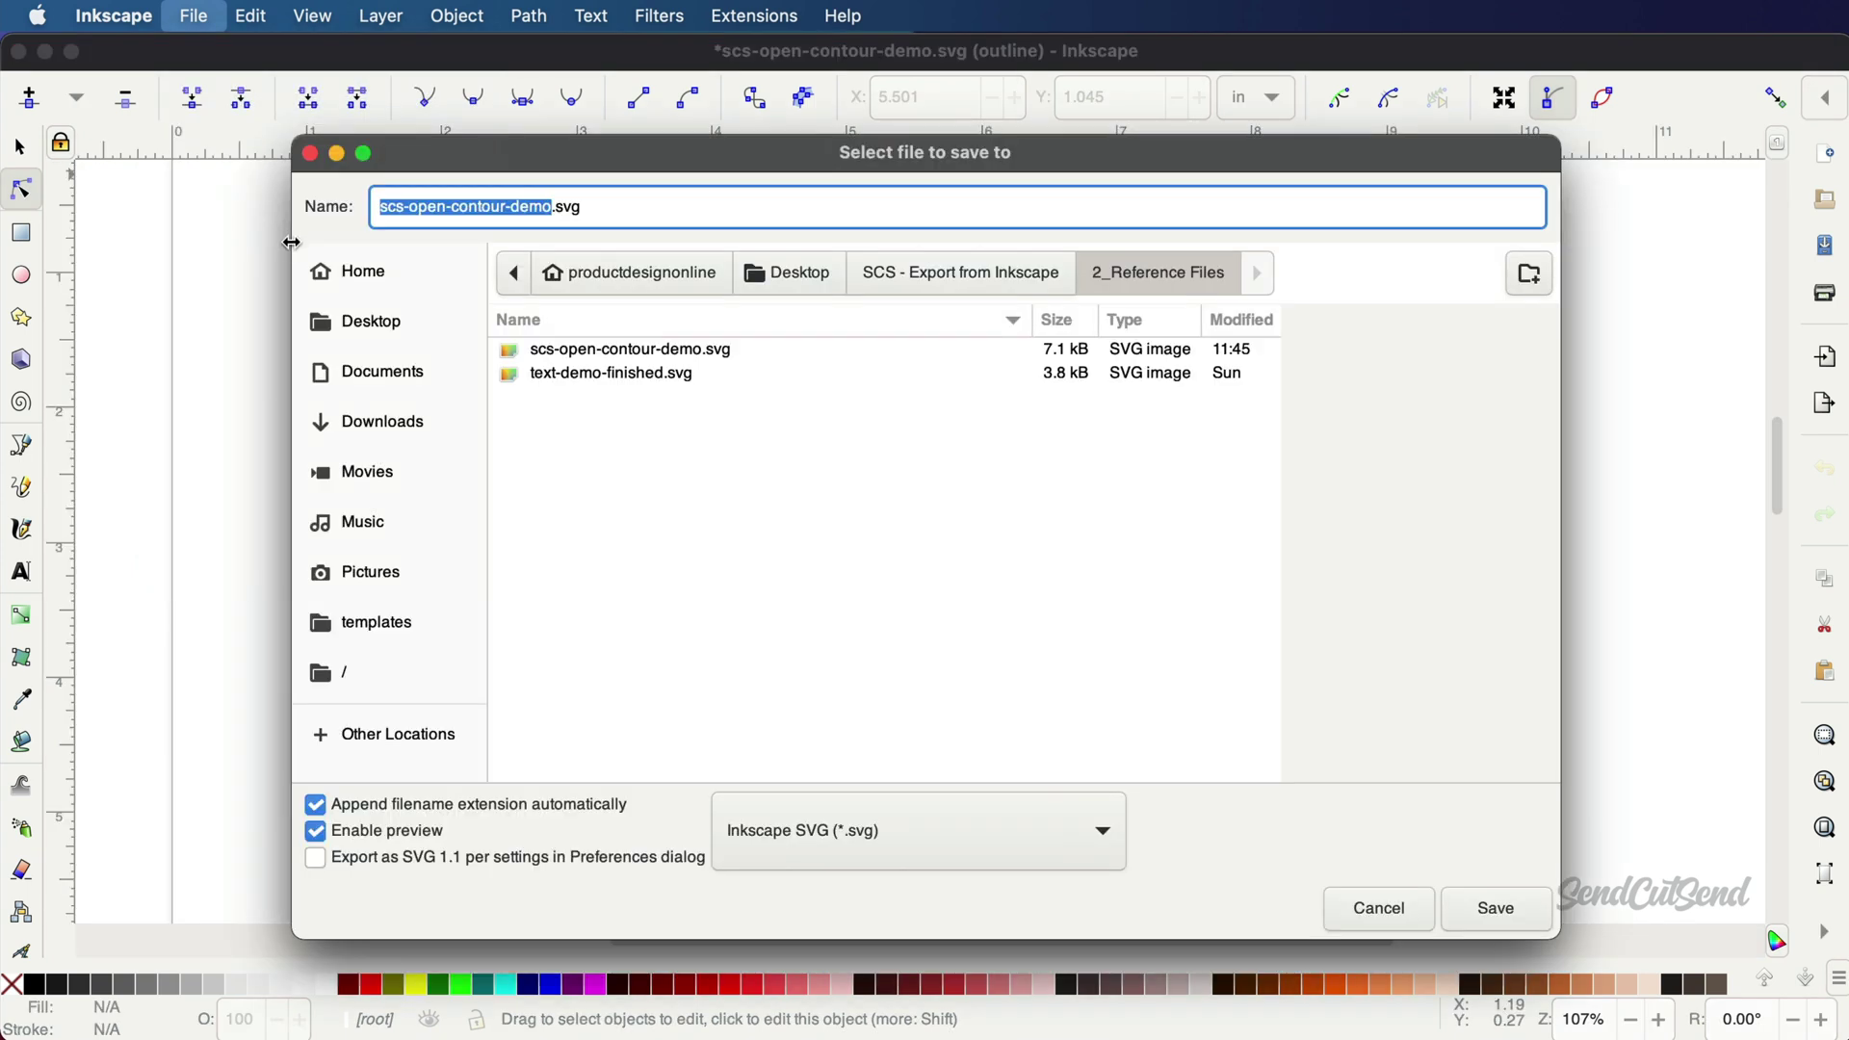
pyautogui.click(356, 437)
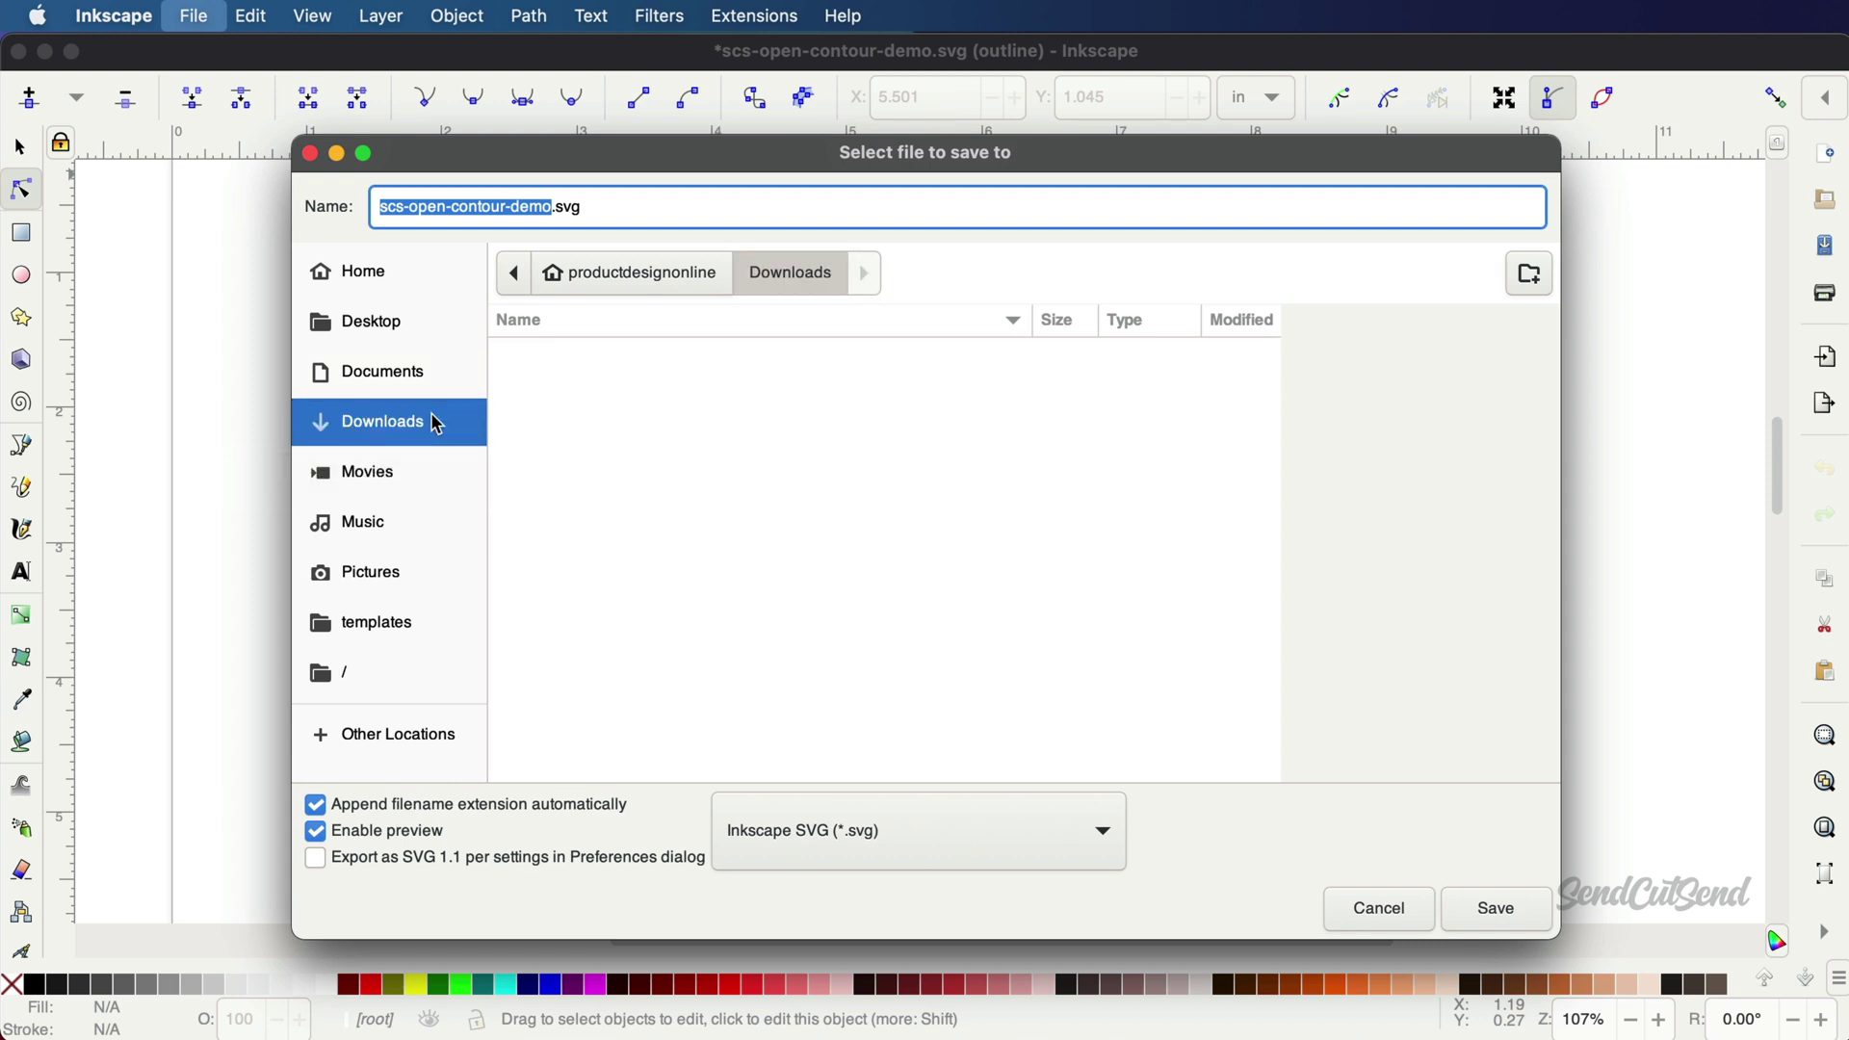
pyautogui.click(985, 819)
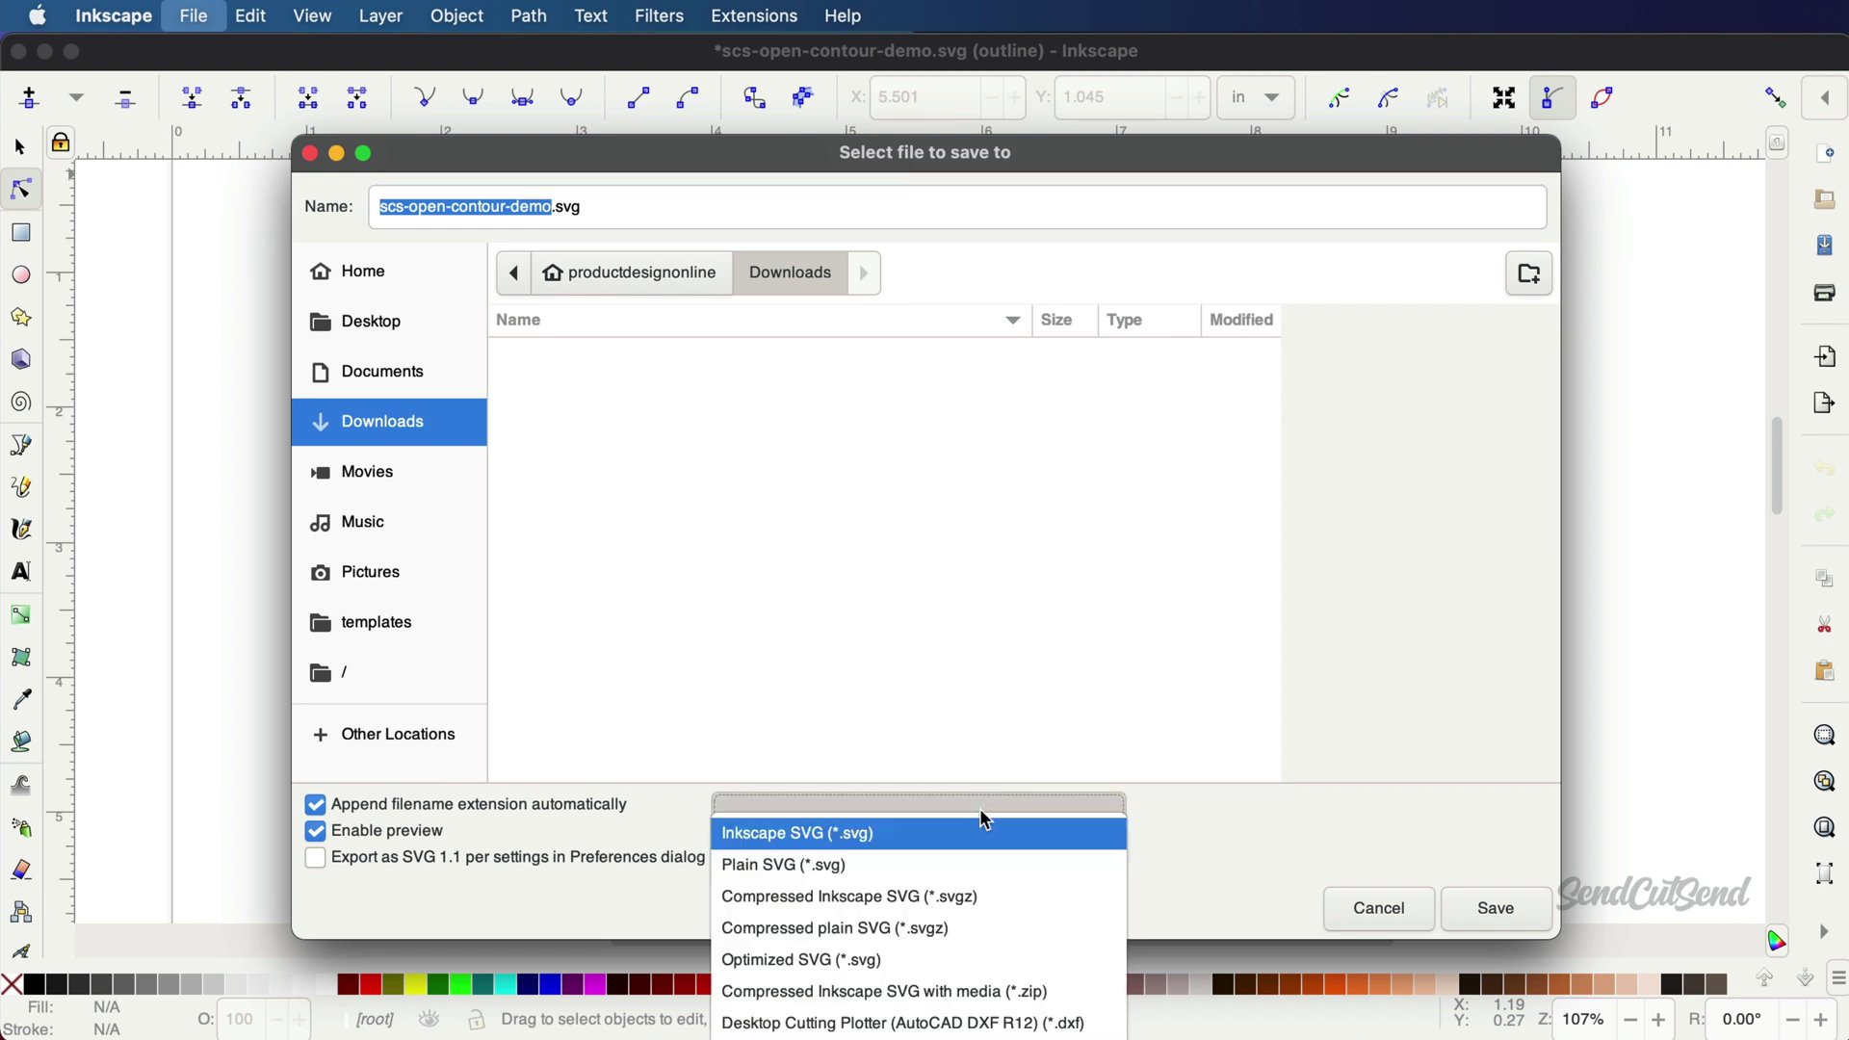
pyautogui.click(973, 1028)
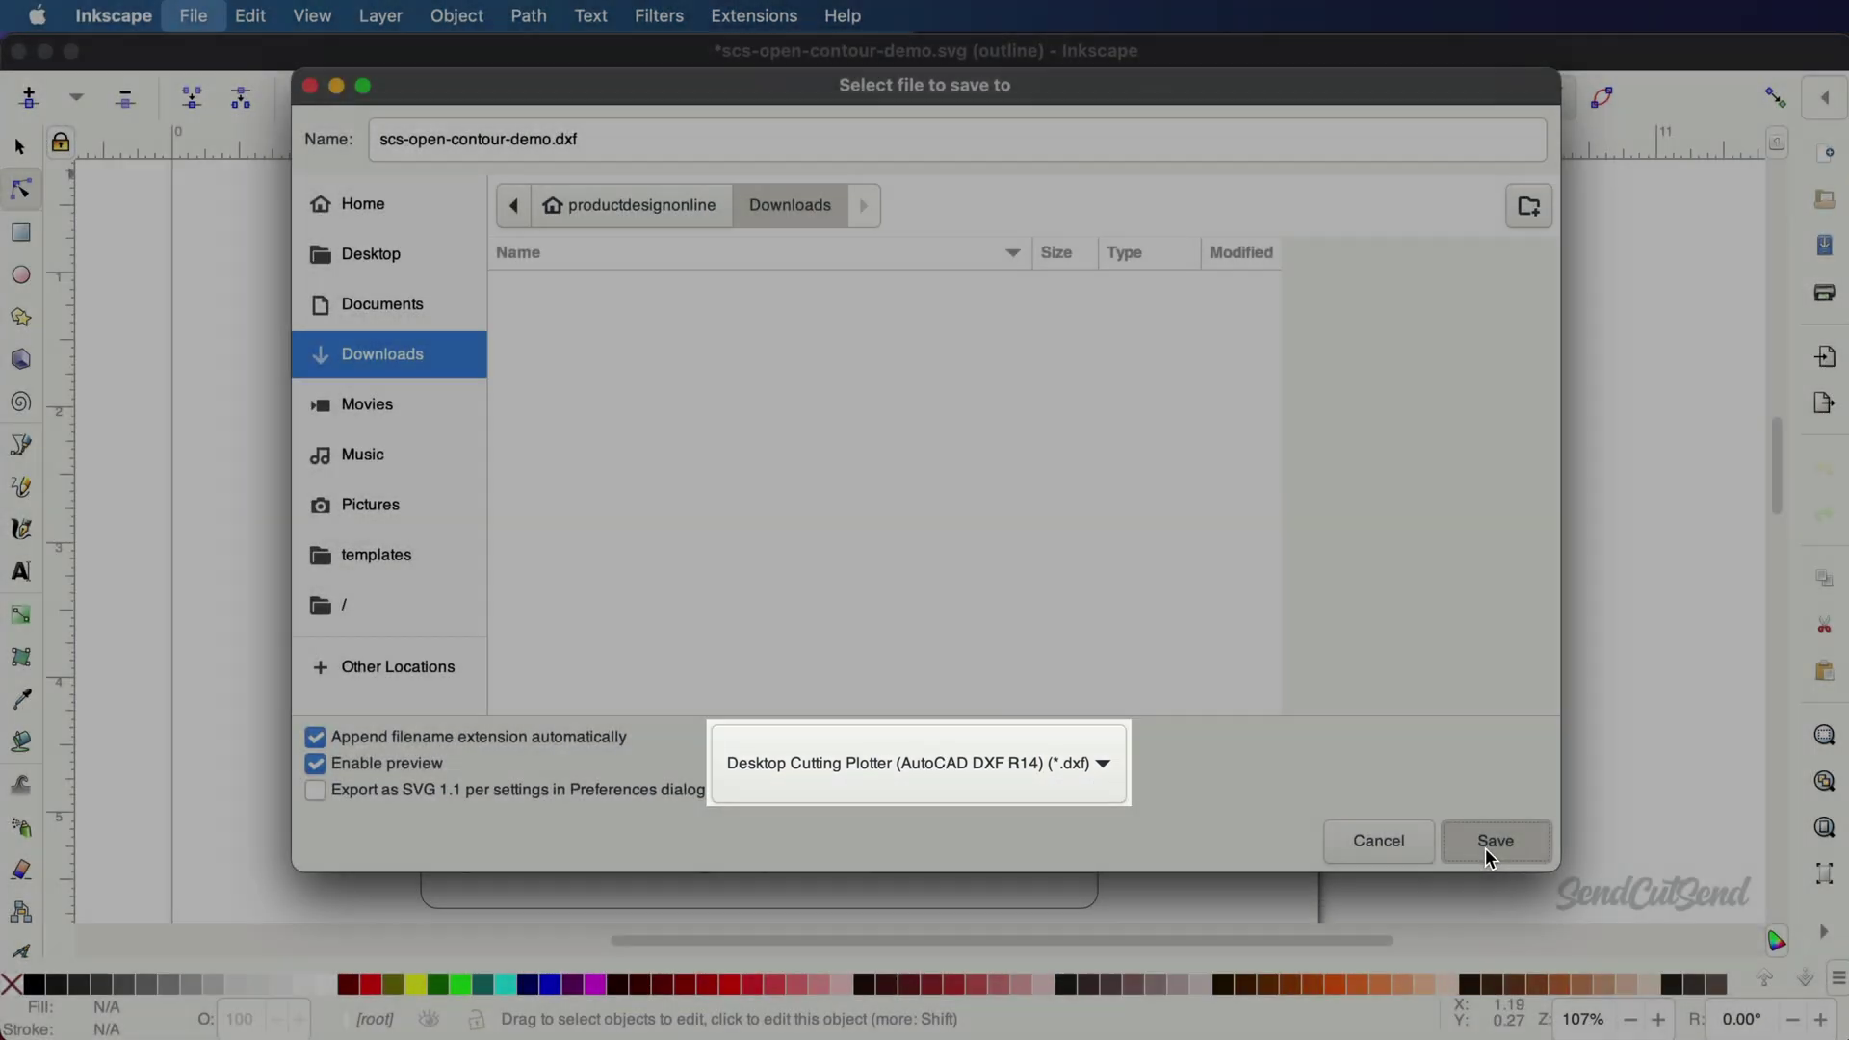
pyautogui.click(1488, 844)
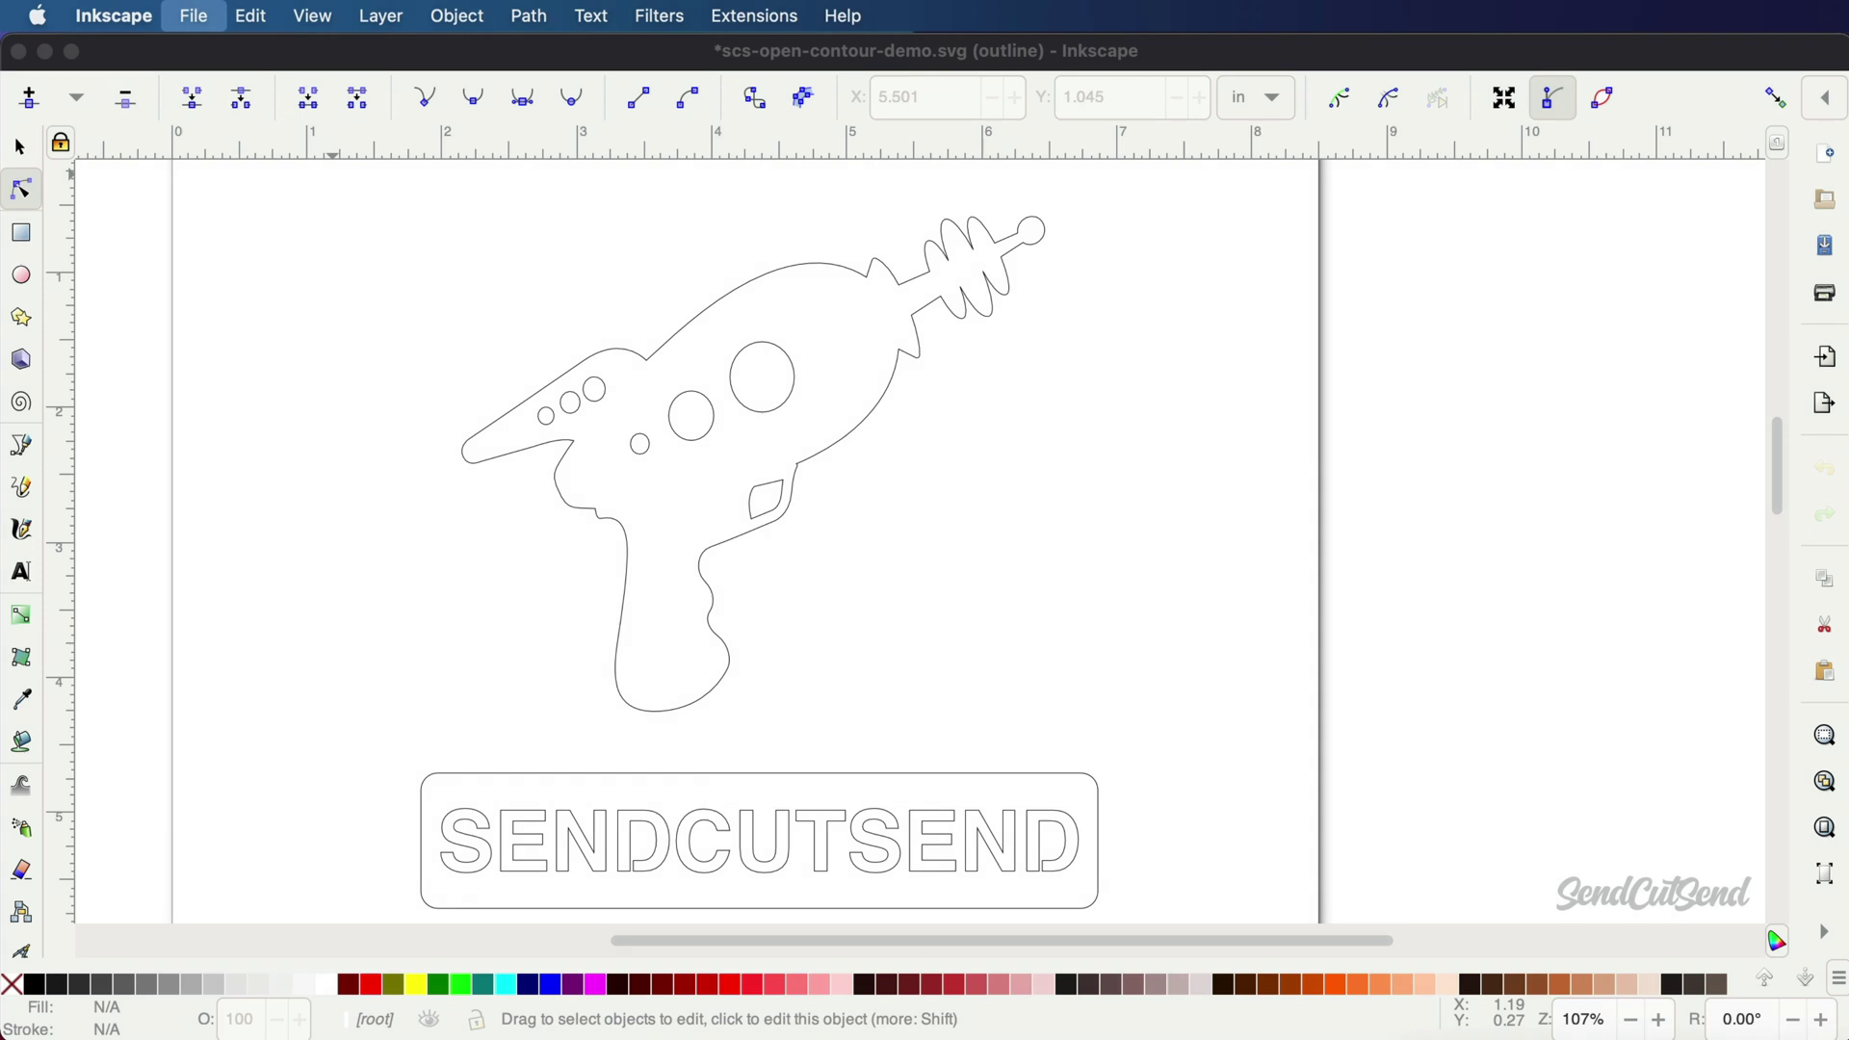
# Confirm the R14 export options with base unit in and UTF 8 encoding.
pyautogui.moveTo(920, 474); pyautogui.dragTo(822, 390)
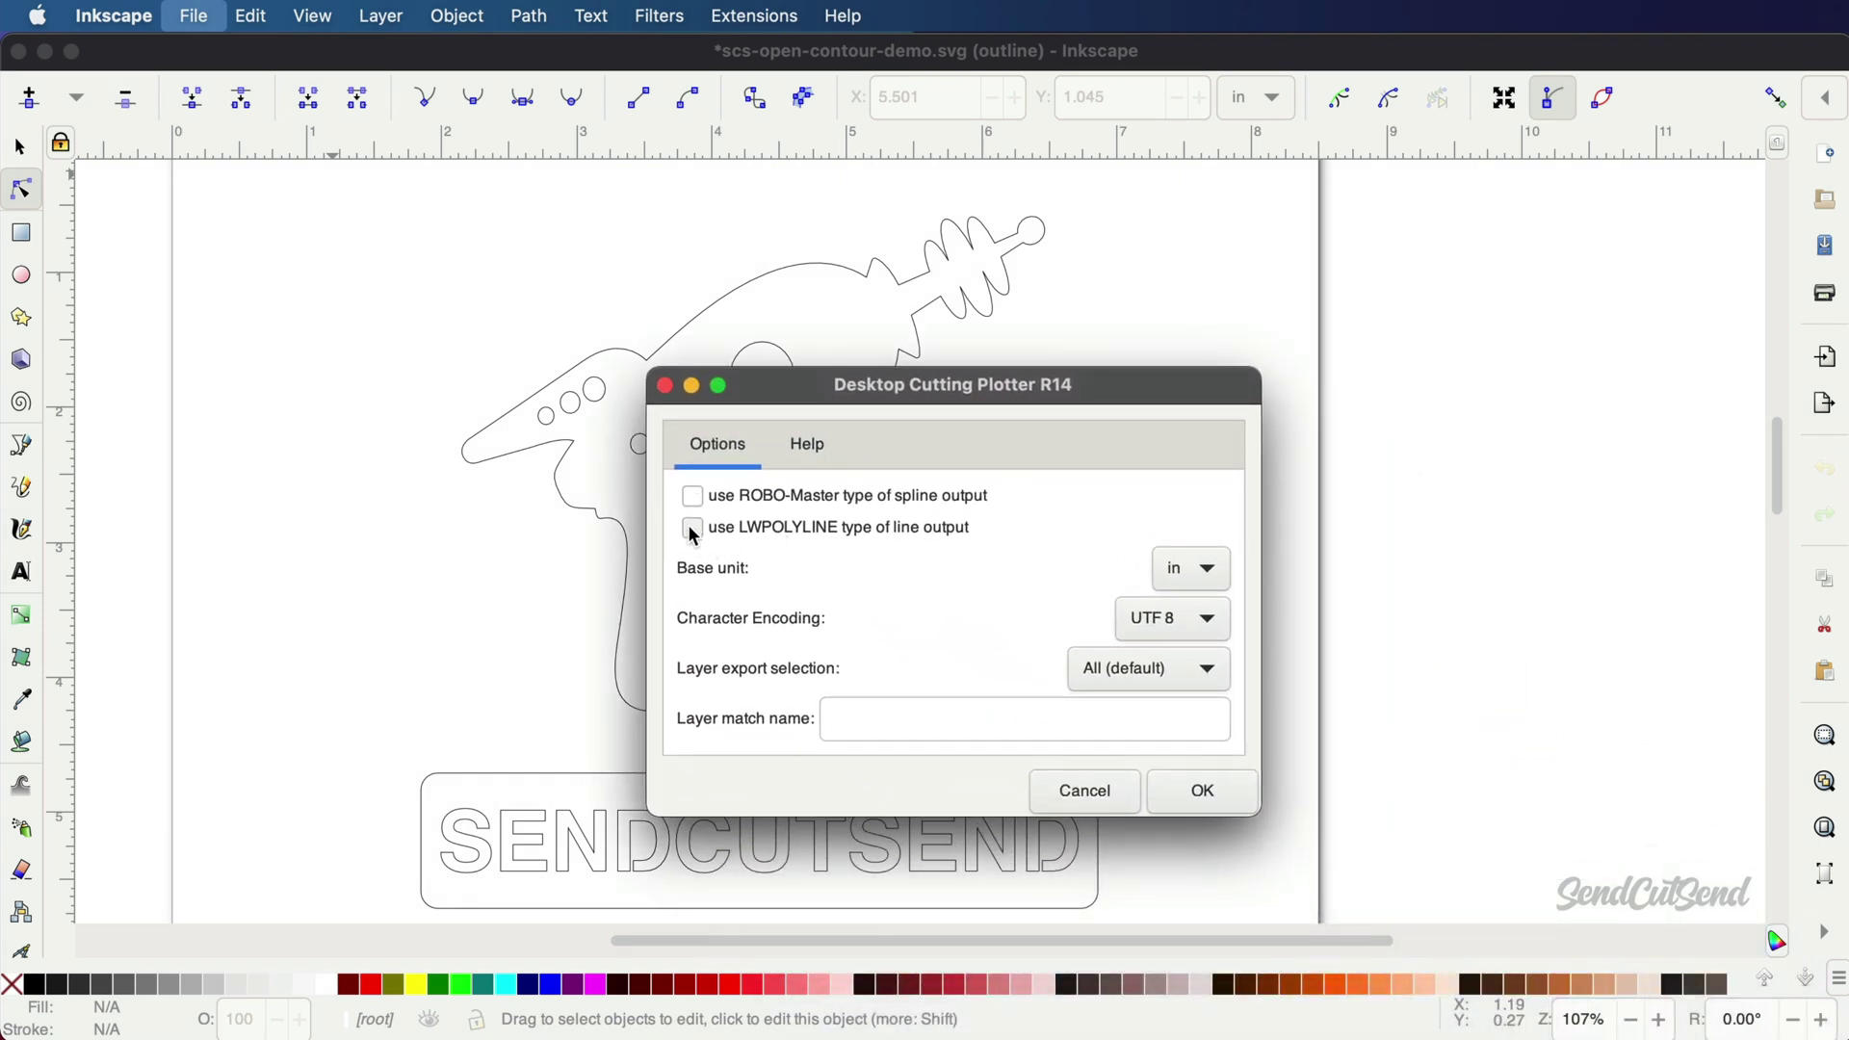
pyautogui.click(1186, 573)
pyautogui.click(1184, 577)
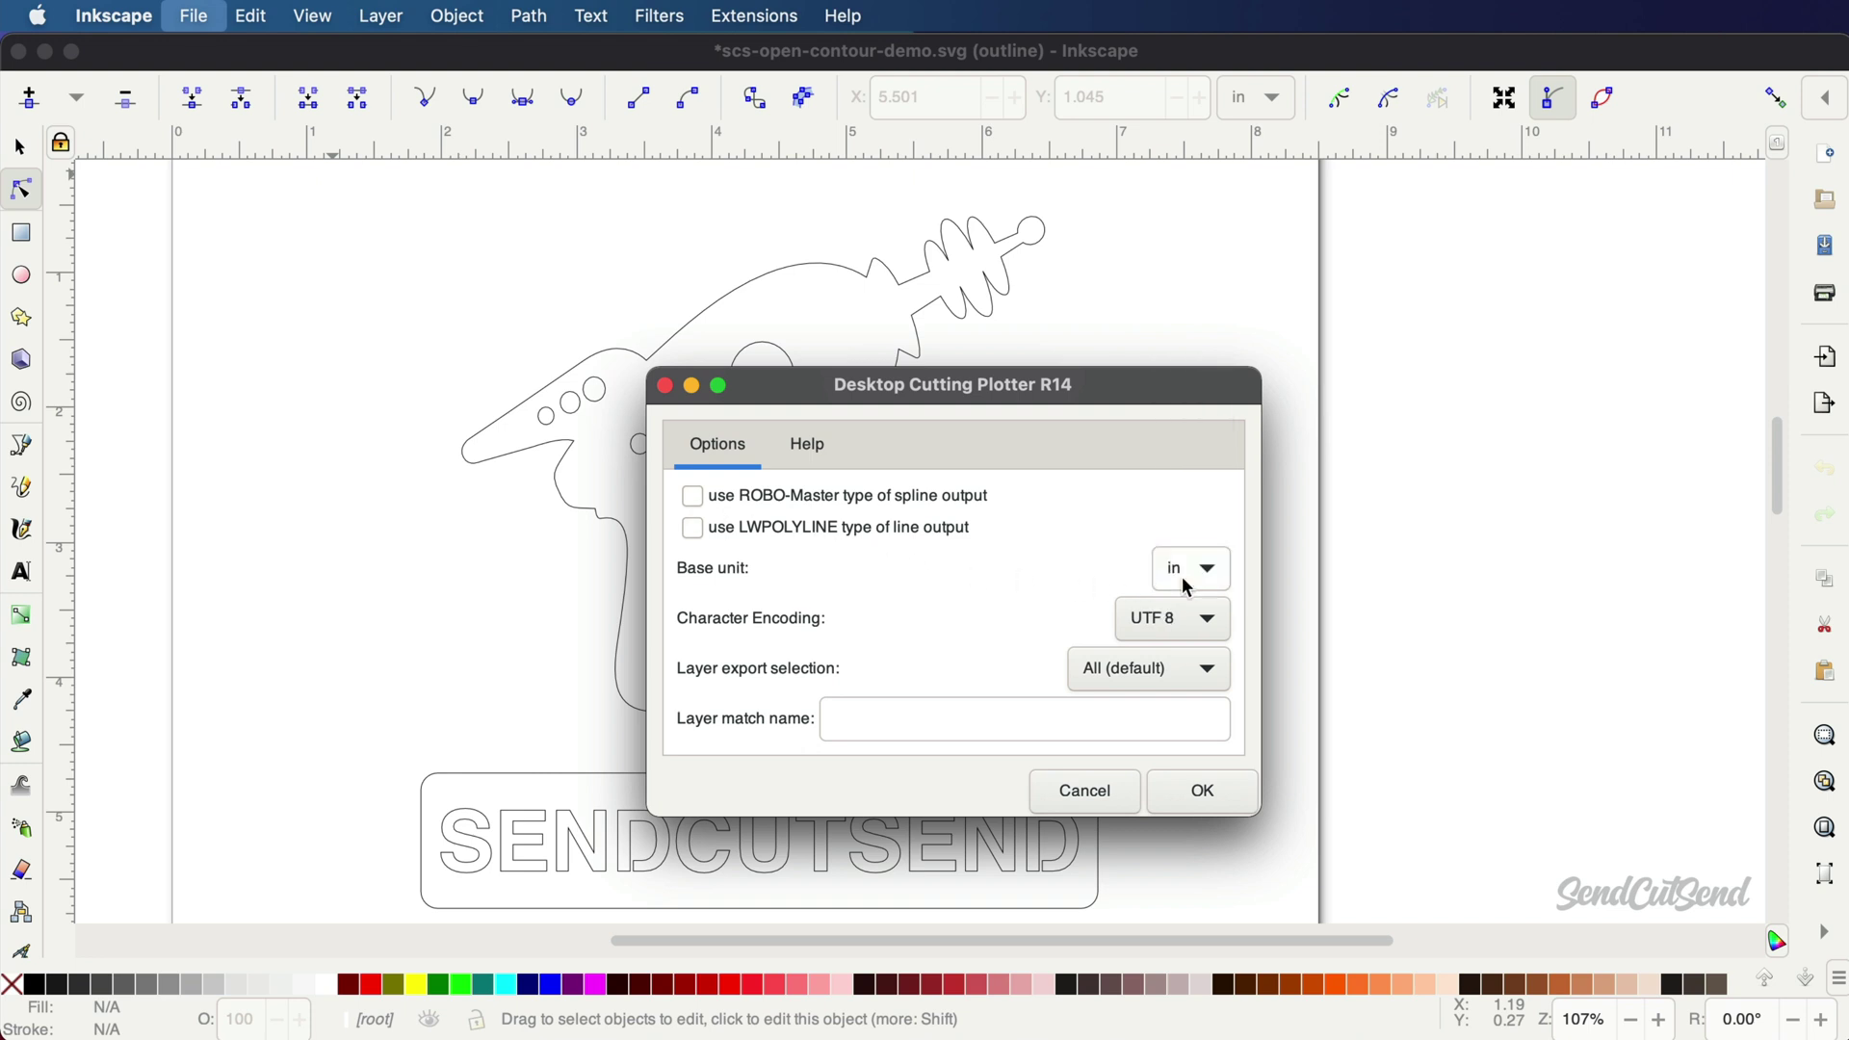
pyautogui.click(1149, 624)
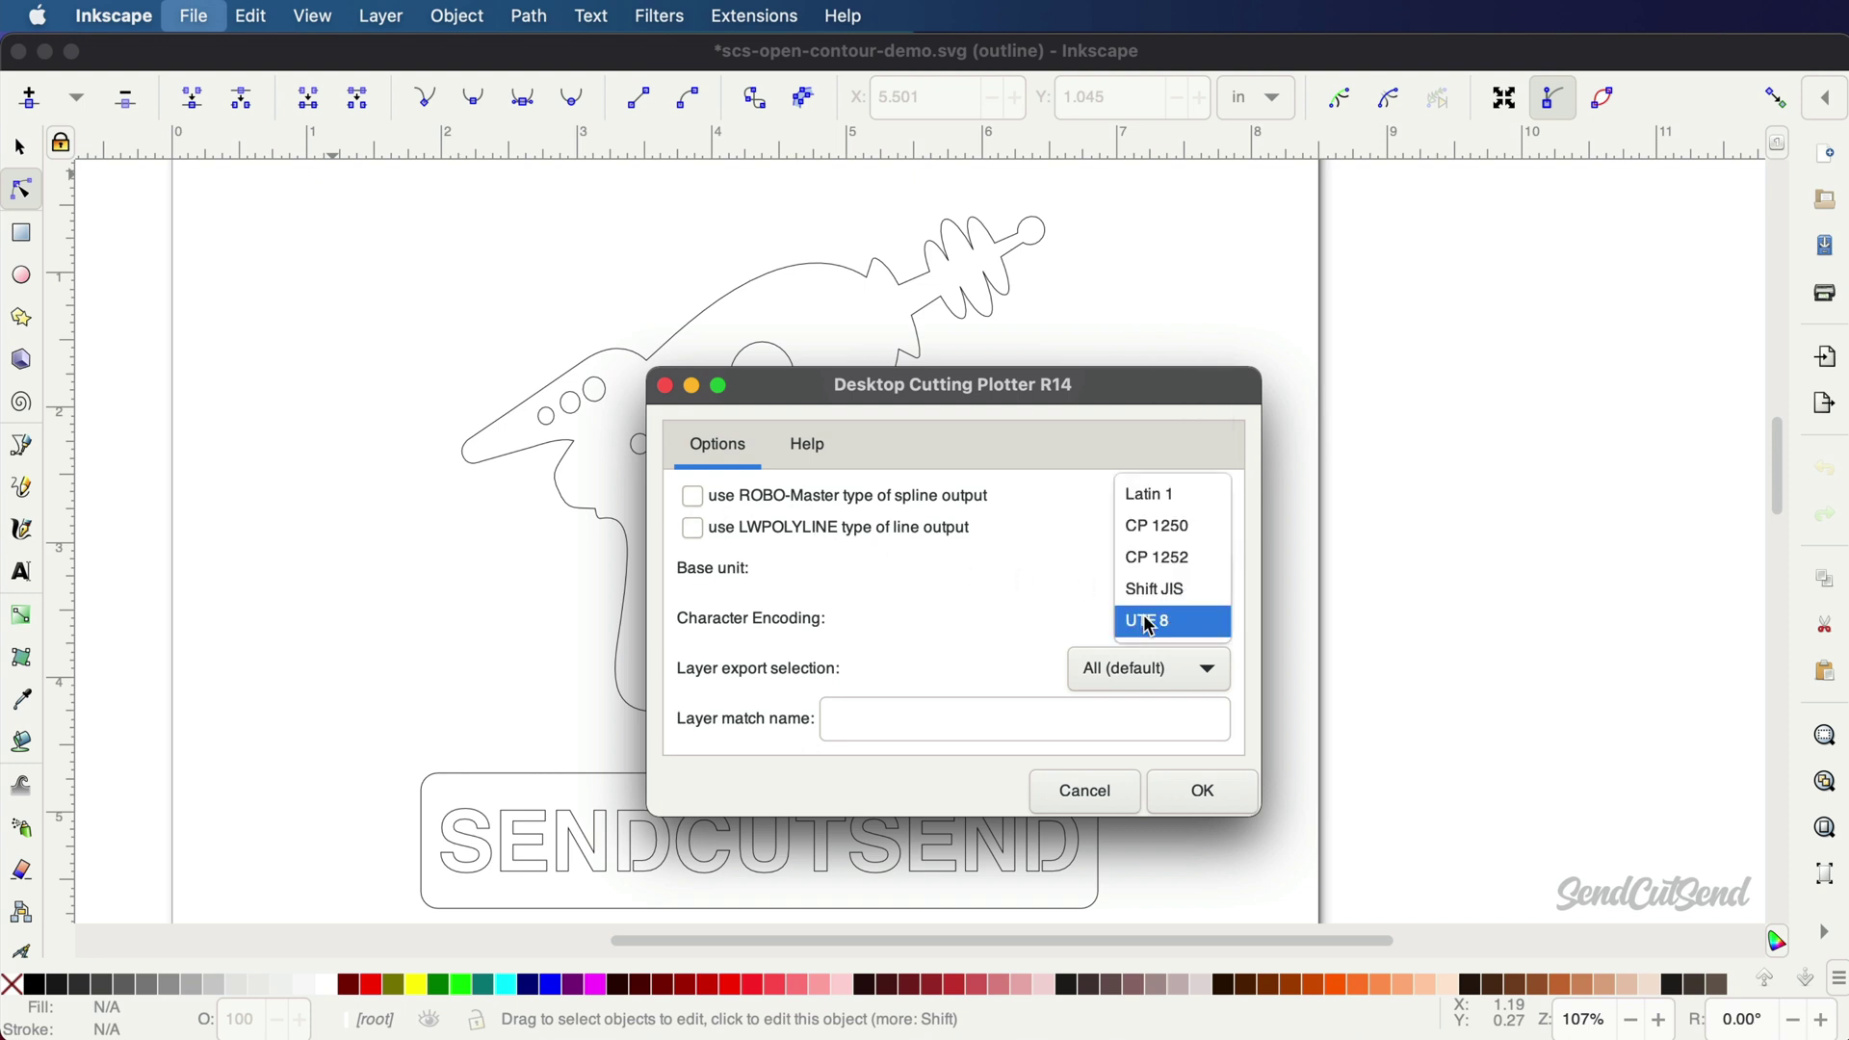
pyautogui.click(1215, 632)
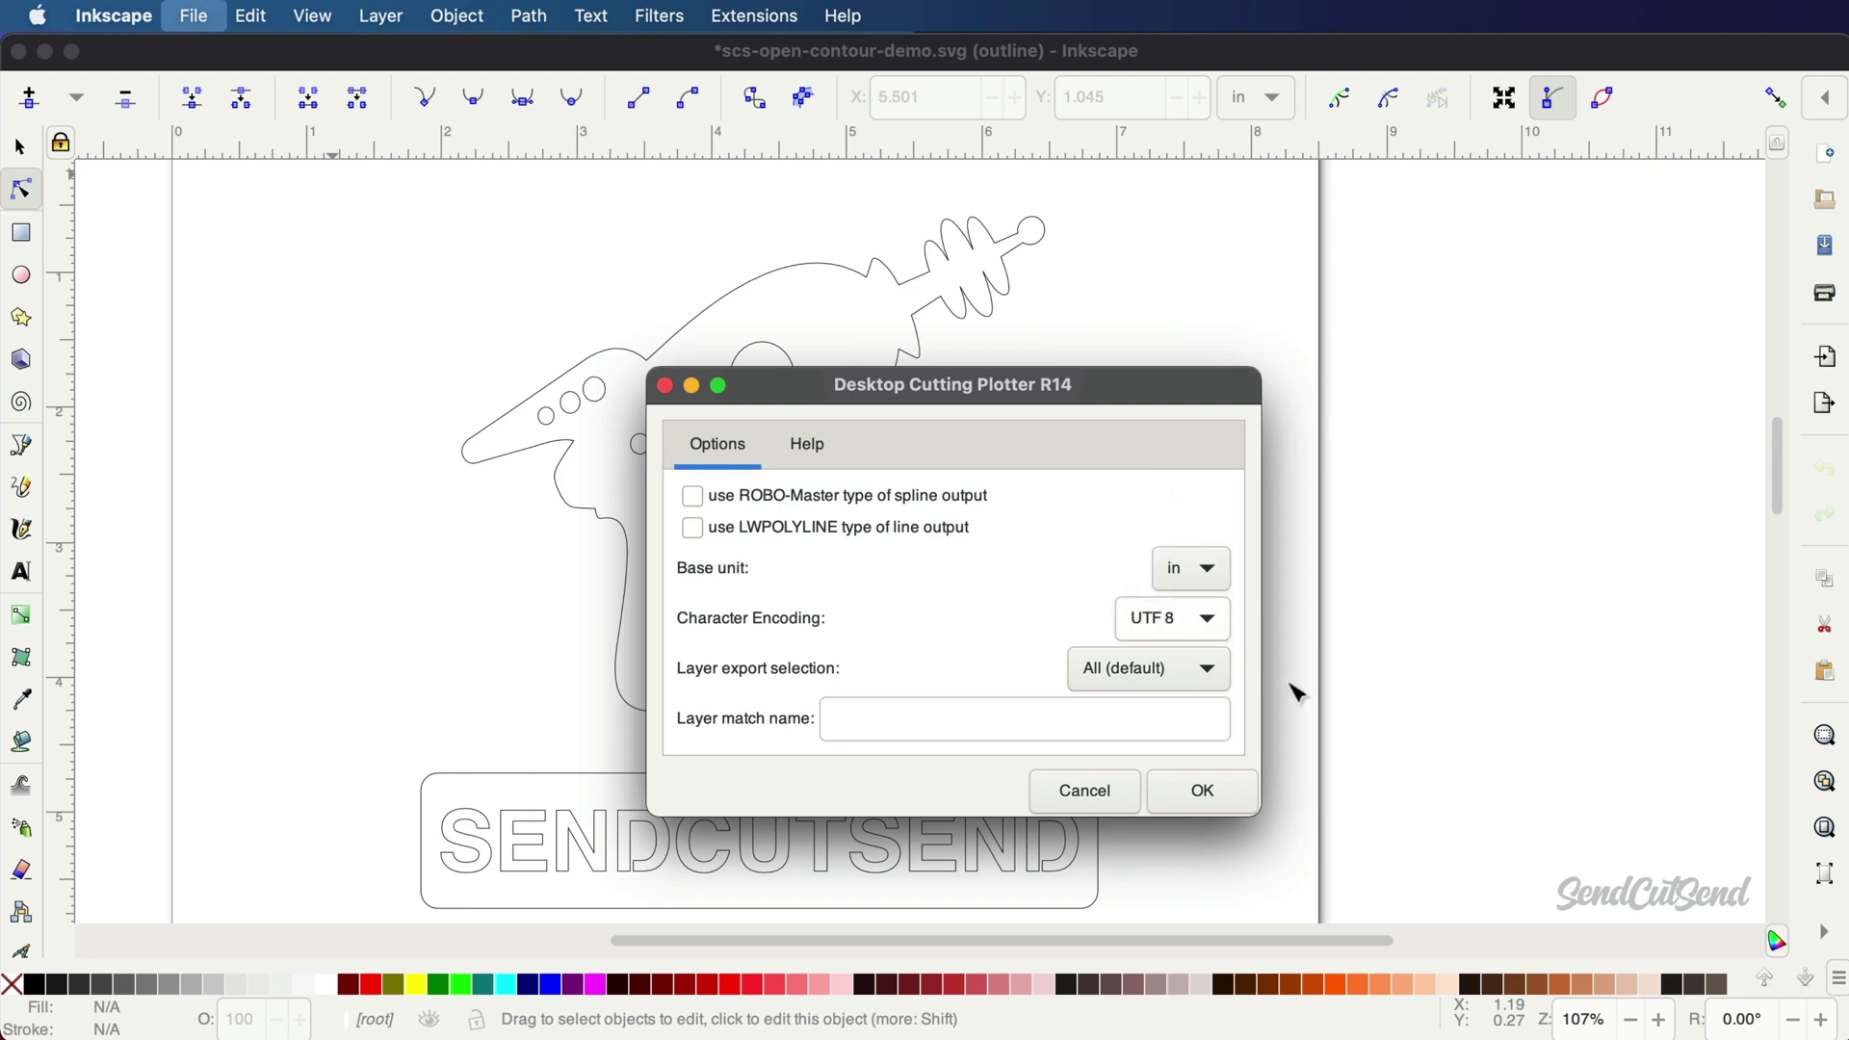
pyautogui.click(1223, 800)
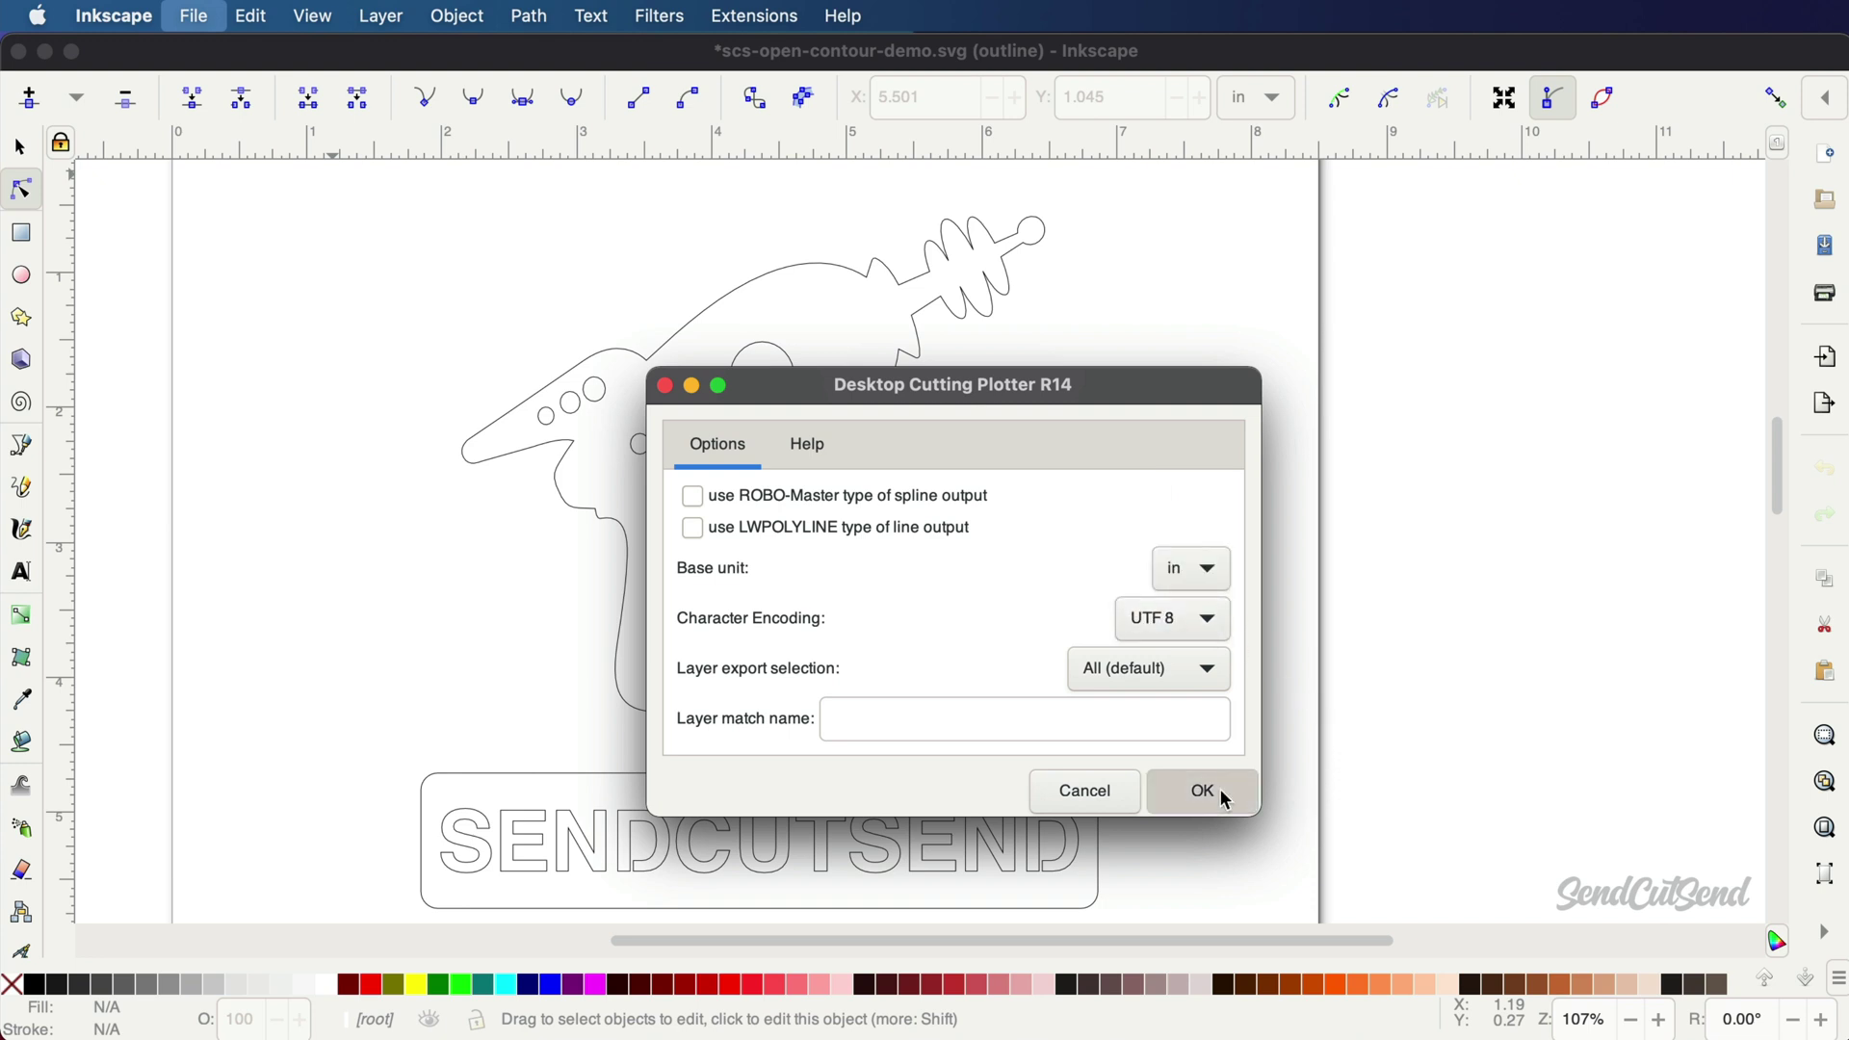